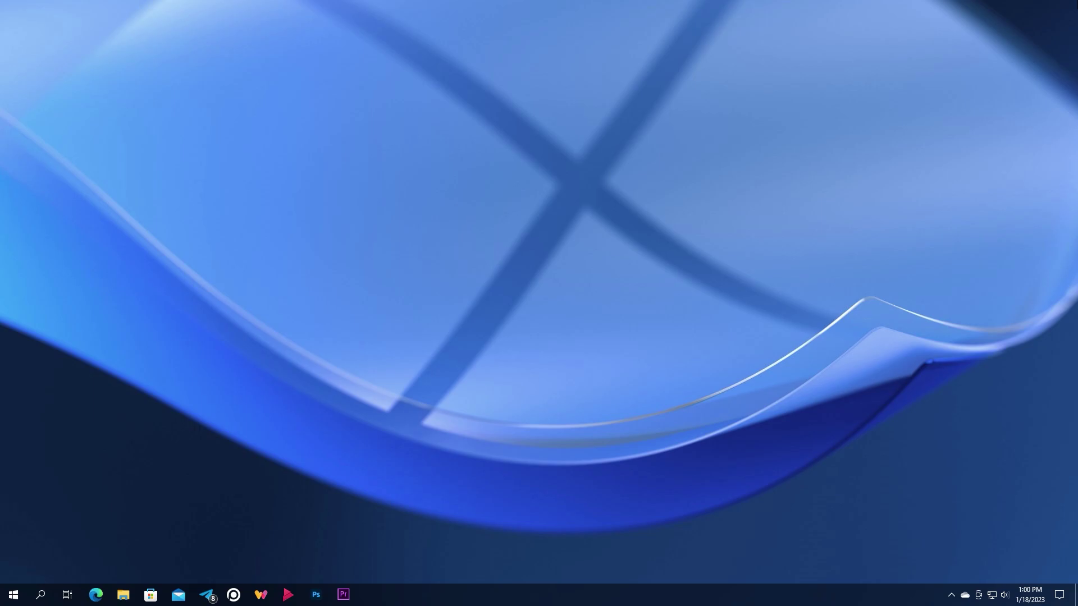
Step: Launch WUT and browse Repositories through W10M Group > W10M PC Tools into WPCabFilter
{"action": "left_click", "coordinate": [260, 594]}
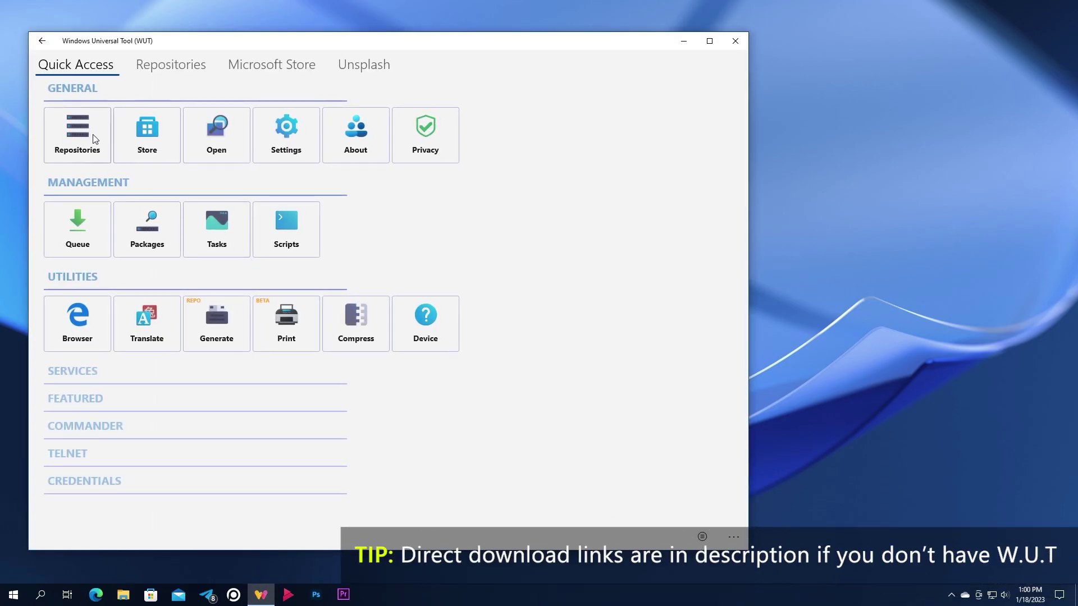
{"action": "left_click", "coordinate": [87, 132]}
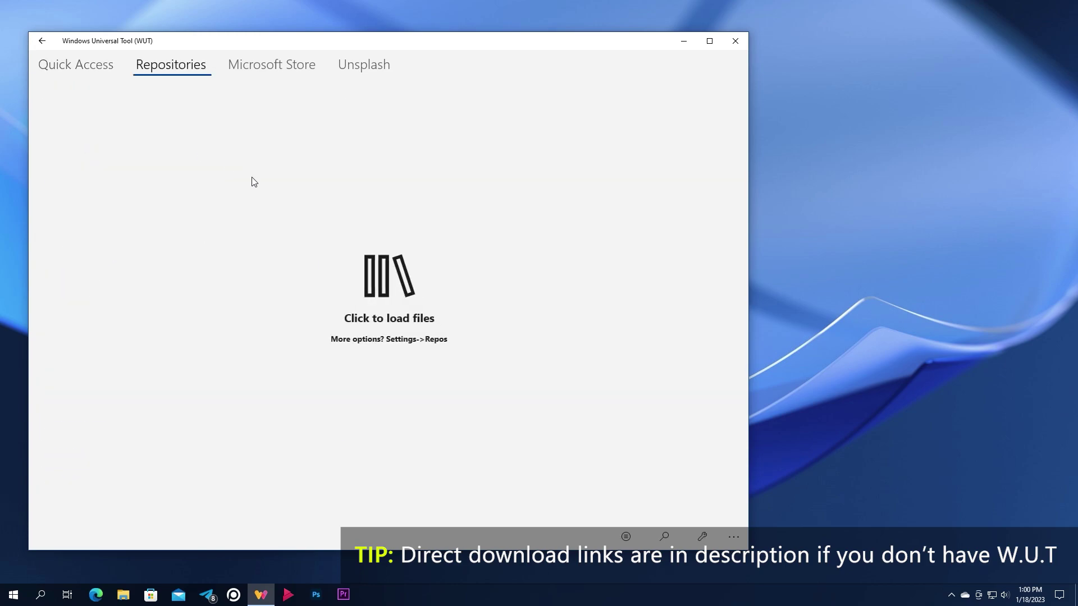
{"action": "left_click", "coordinate": [374, 274]}
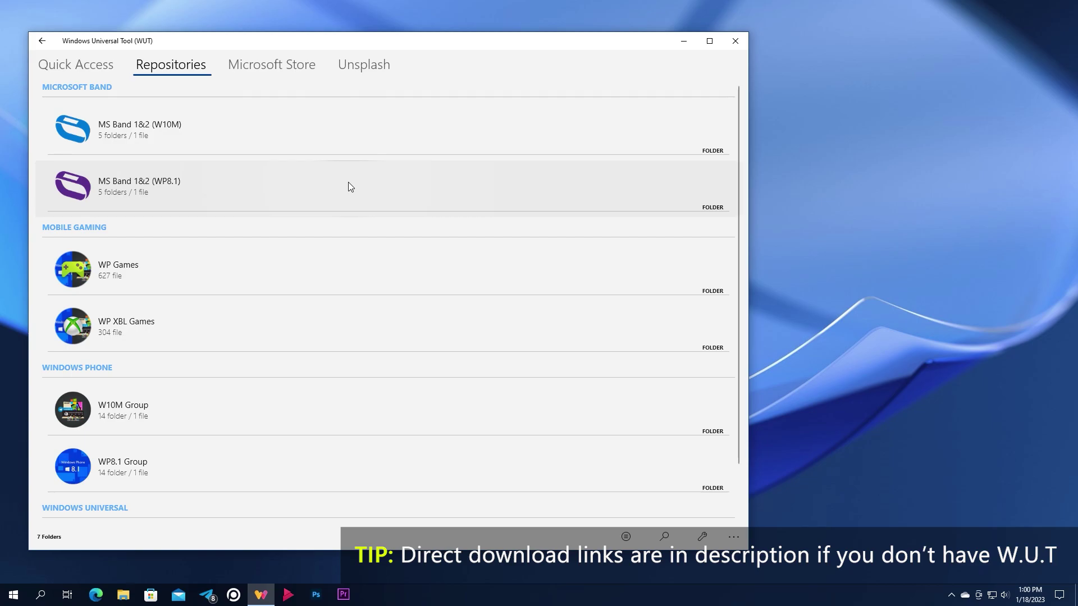
{"action": "left_click", "coordinate": [311, 407]}
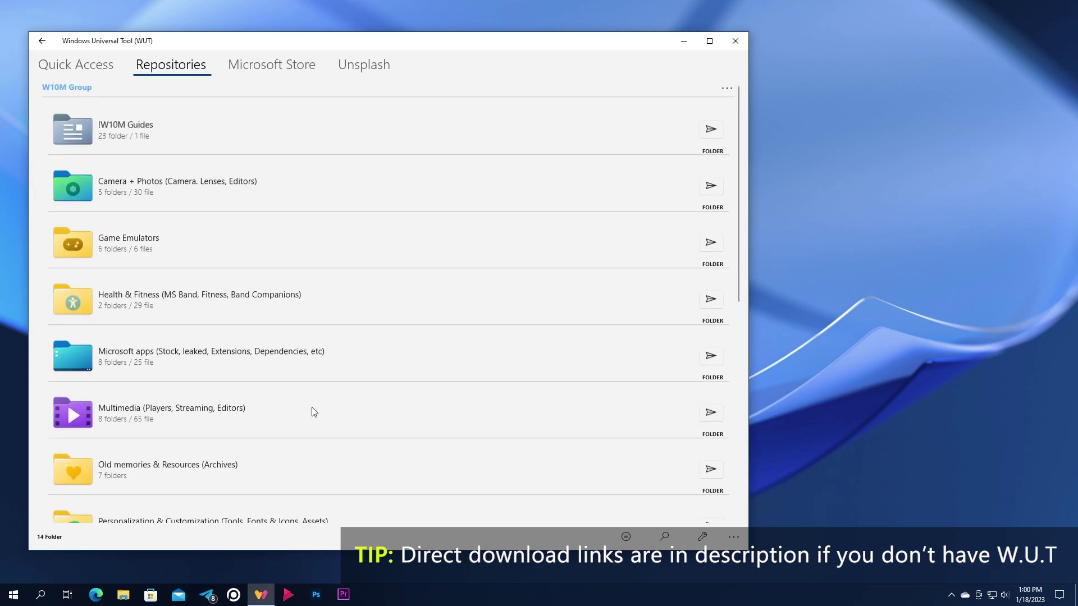
{"action": "scroll", "coordinate": [312, 408], "scroll_direction": "down", "scroll_amount": 6}
{"action": "scroll", "coordinate": [312, 408], "scroll_direction": "down", "scroll_amount": 1}
{"action": "left_click", "coordinate": [313, 399]}
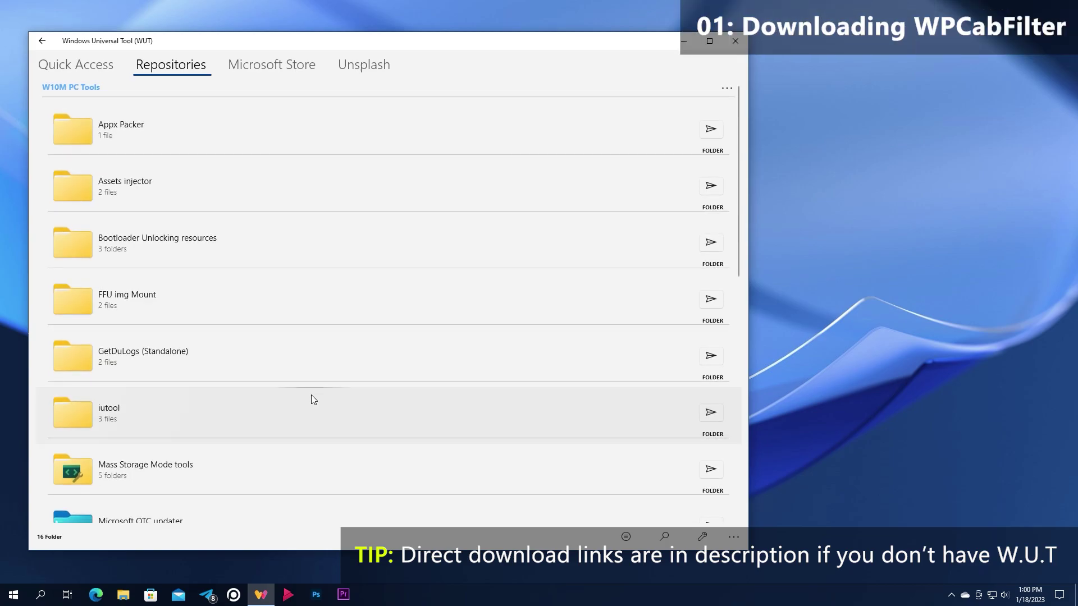
{"action": "scroll", "coordinate": [313, 399], "scroll_direction": "down", "scroll_amount": 8}
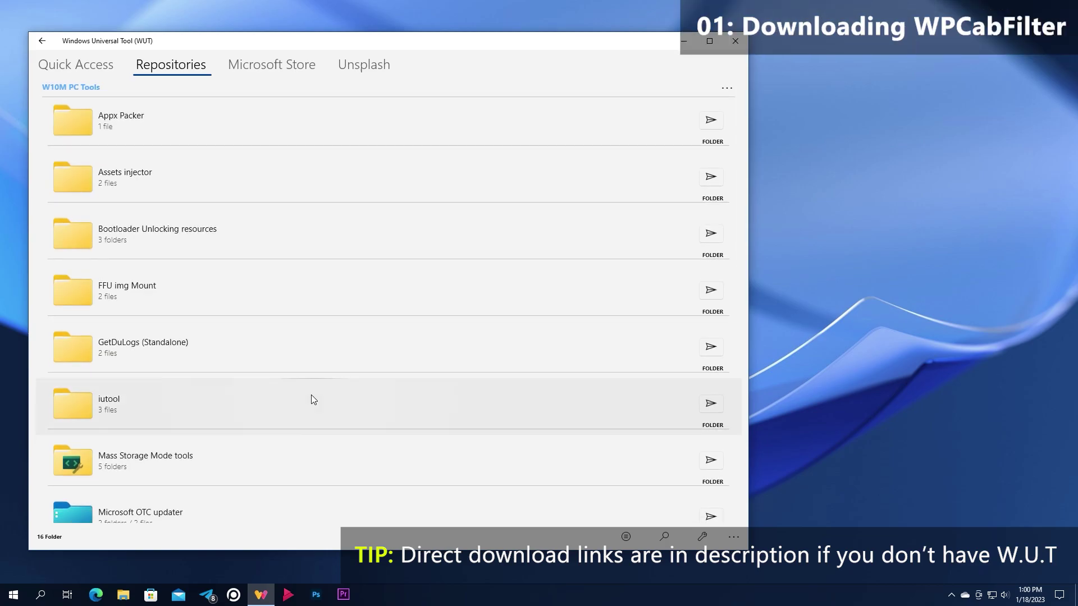
{"action": "left_click", "coordinate": [297, 426]}
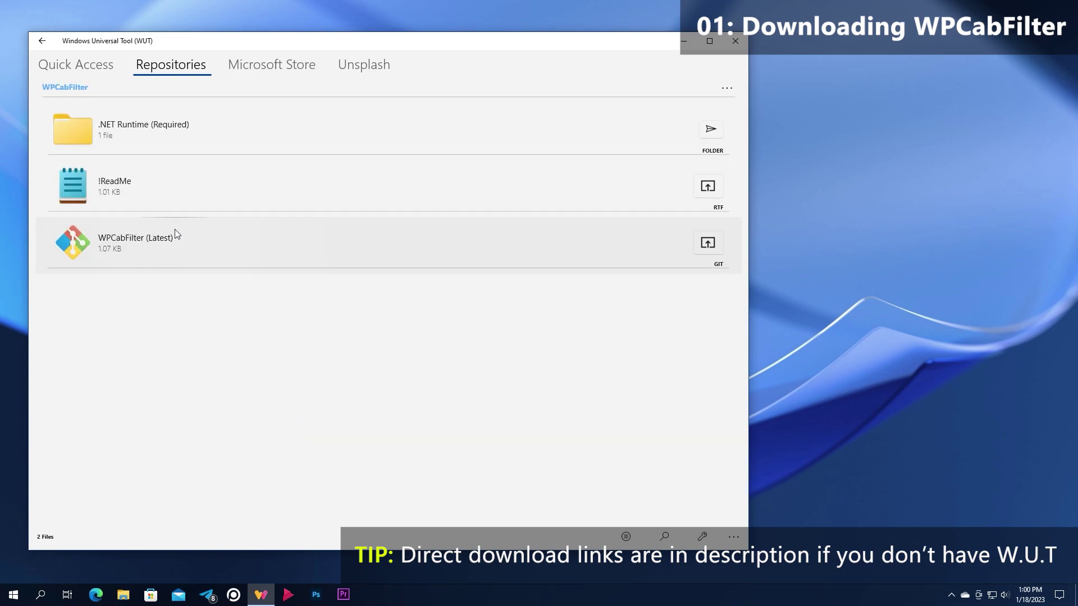
Step: Download dotnet-runtime-5.0.17-win-x64 from .NET Runtime (Required), check it in the Queue, then minimize WUT
{"action": "left_click", "coordinate": [126, 129]}
{"action": "left_click", "coordinate": [145, 131]}
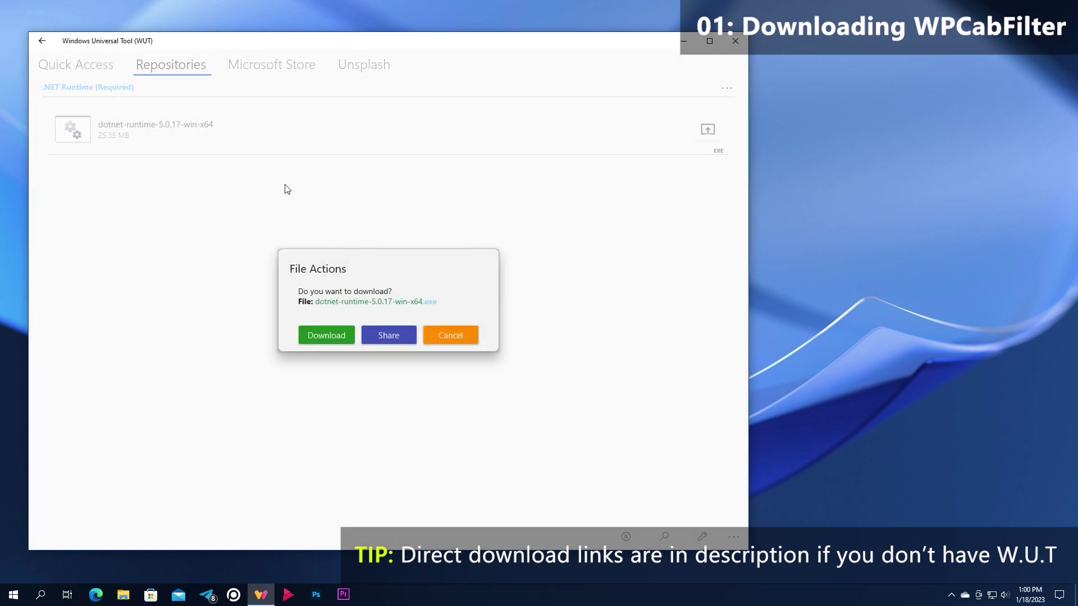
{"action": "left_click", "coordinate": [325, 342]}
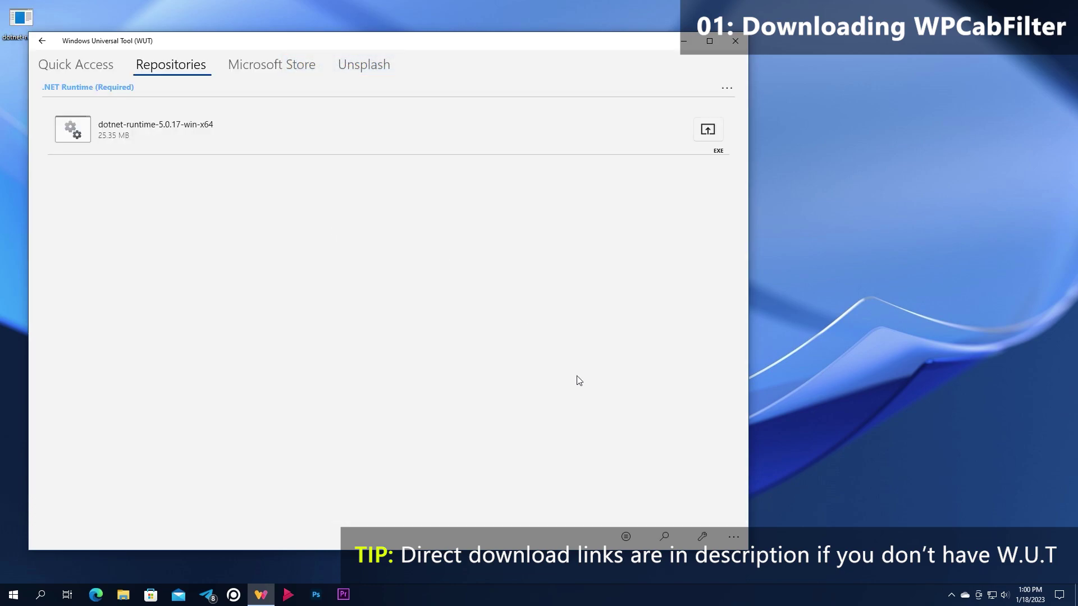
{"action": "left_click", "coordinate": [626, 537]}
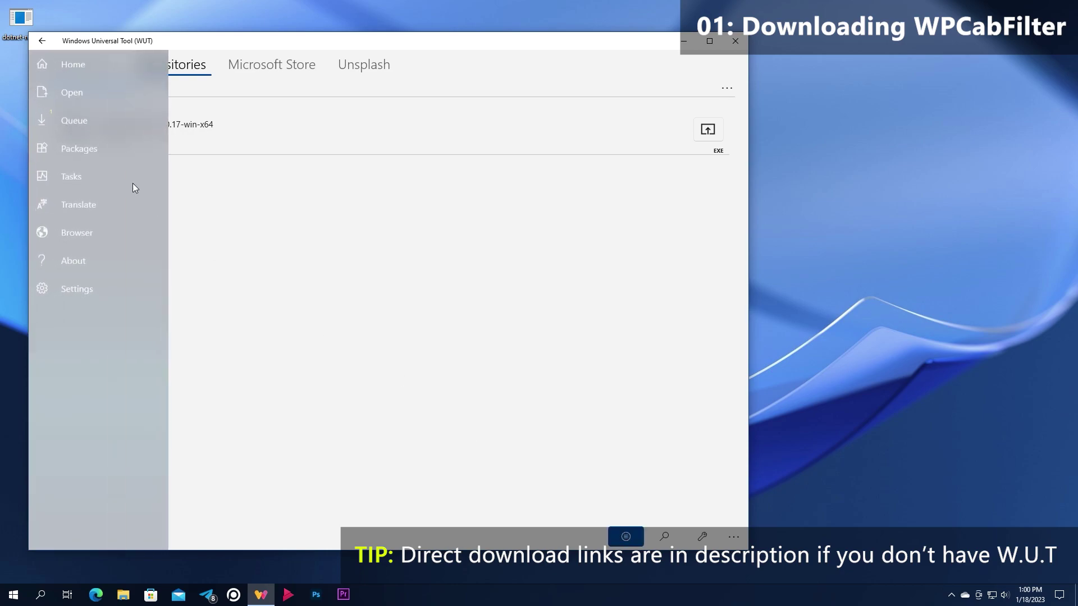
{"action": "left_click", "coordinate": [74, 120]}
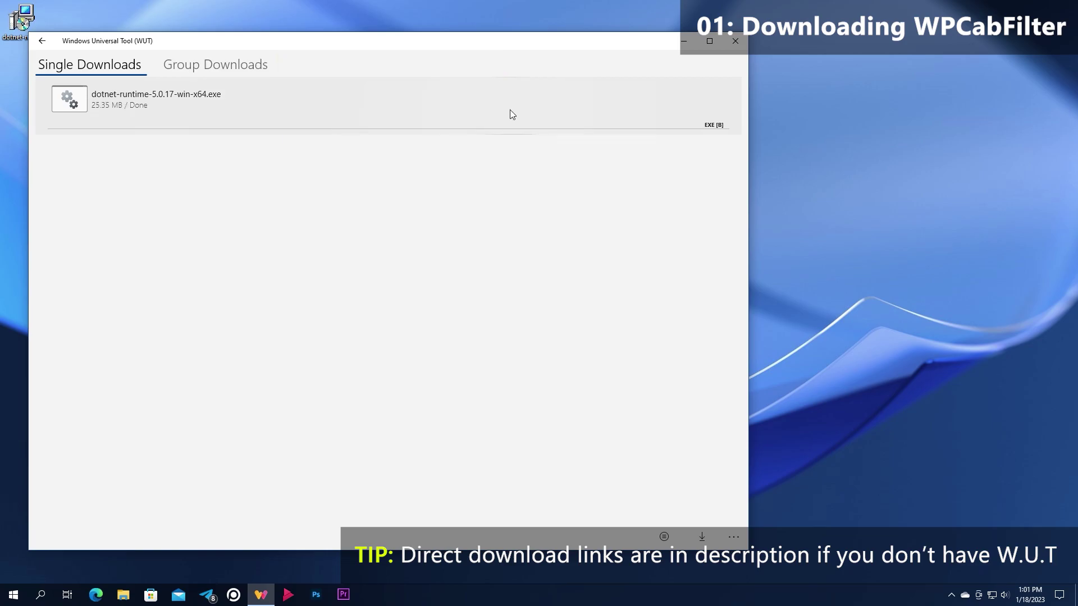
{"action": "left_click", "coordinate": [696, 43]}
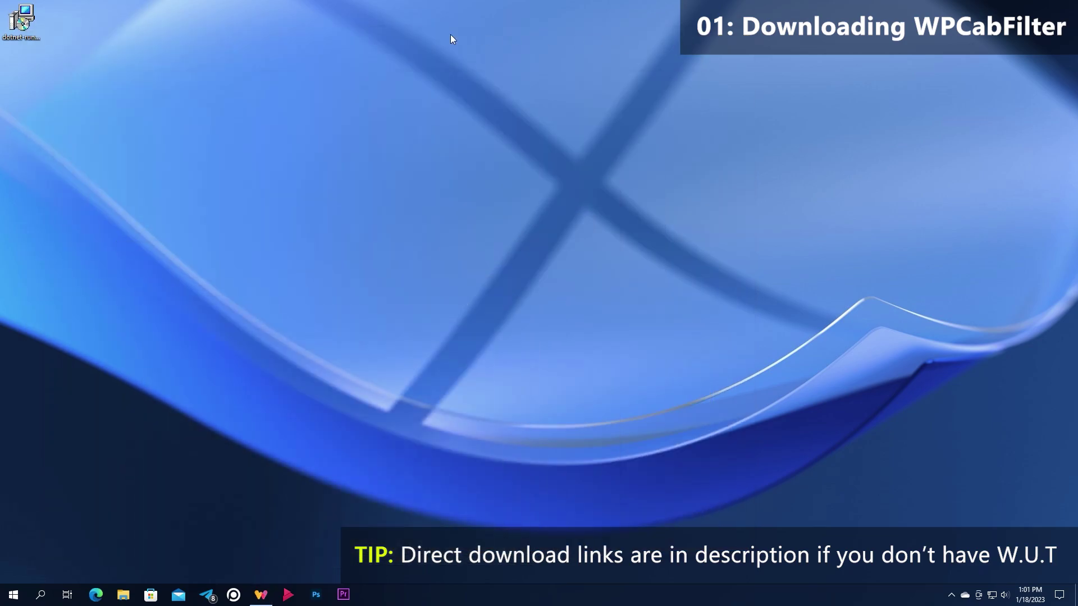
Step: Install Microsoft .NET Runtime 5.0.17 (x64) from the desktop installer, approving the UAC prompt
{"action": "double_click", "coordinate": [19, 22]}
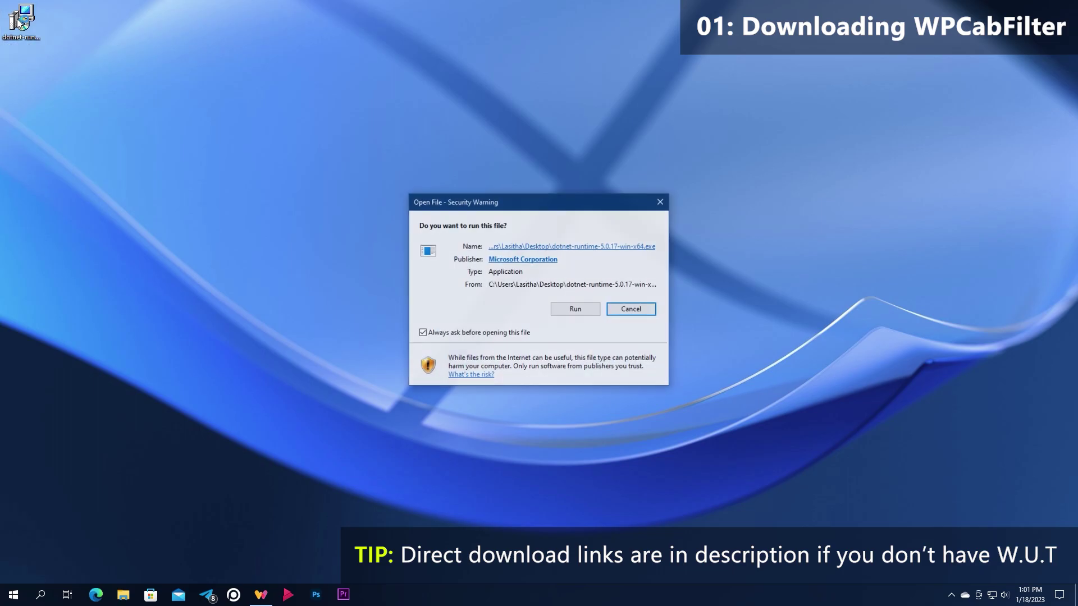
{"action": "left_click", "coordinate": [569, 310]}
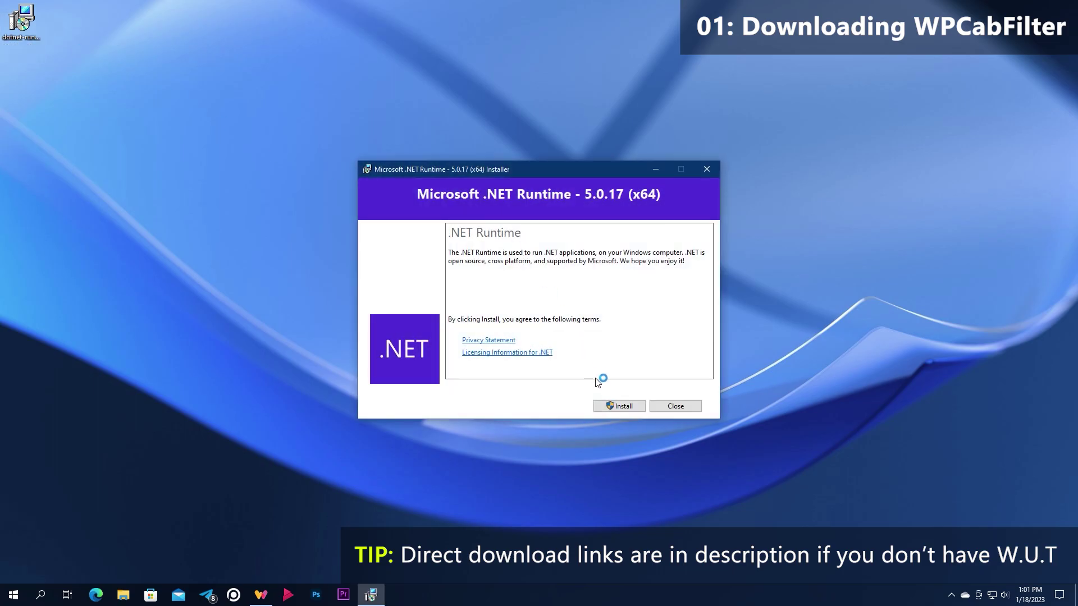
{"action": "left_click", "coordinate": [602, 401]}
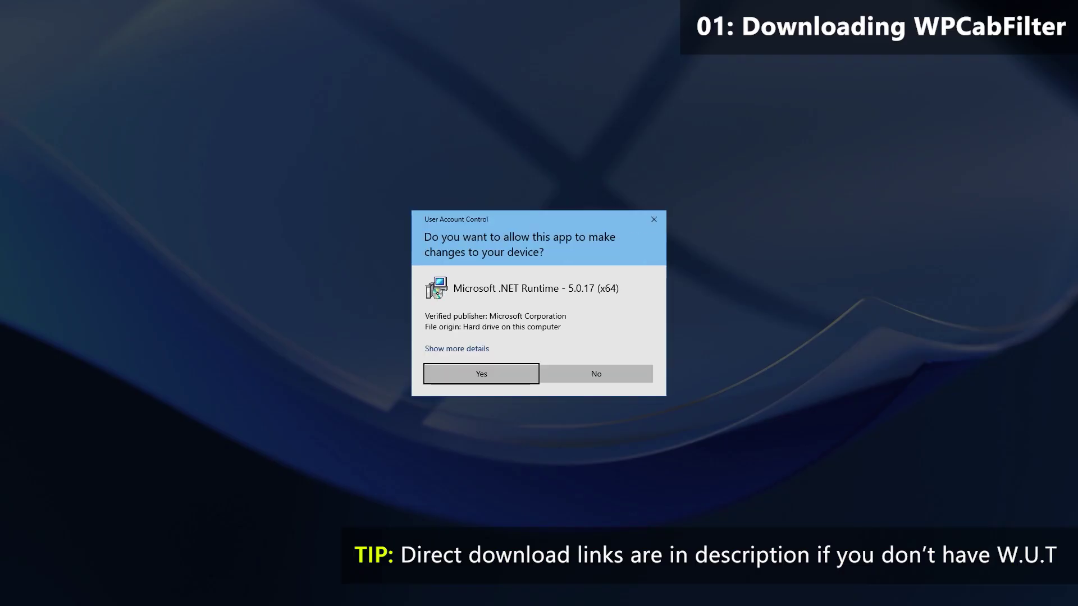
{"action": "left_click", "coordinate": [486, 373]}
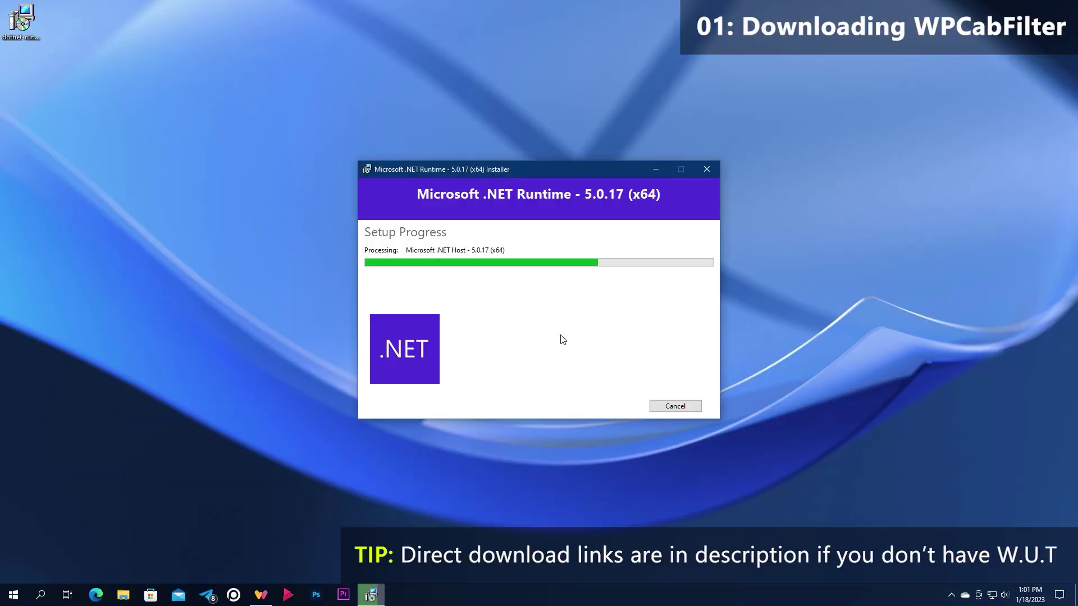
{"action": "left_click", "coordinate": [677, 405]}
Step: Permanently delete the leftover dotnet-runtime installer from the desktop
{"action": "left_click", "coordinate": [15, 29]}
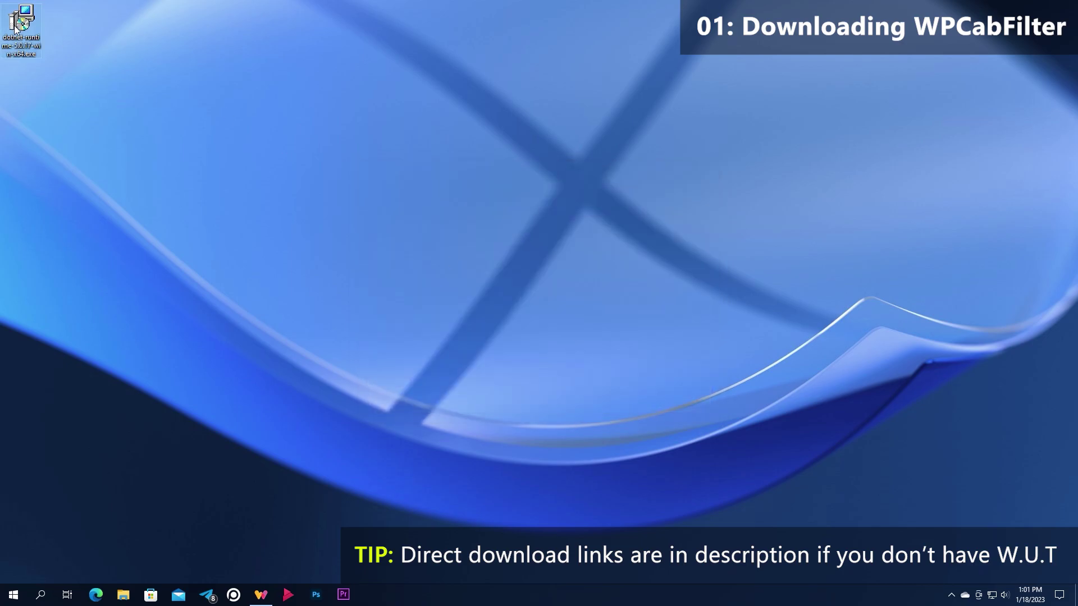
{"action": "key", "text": "shift+Delete"}
{"action": "key", "text": "Return"}
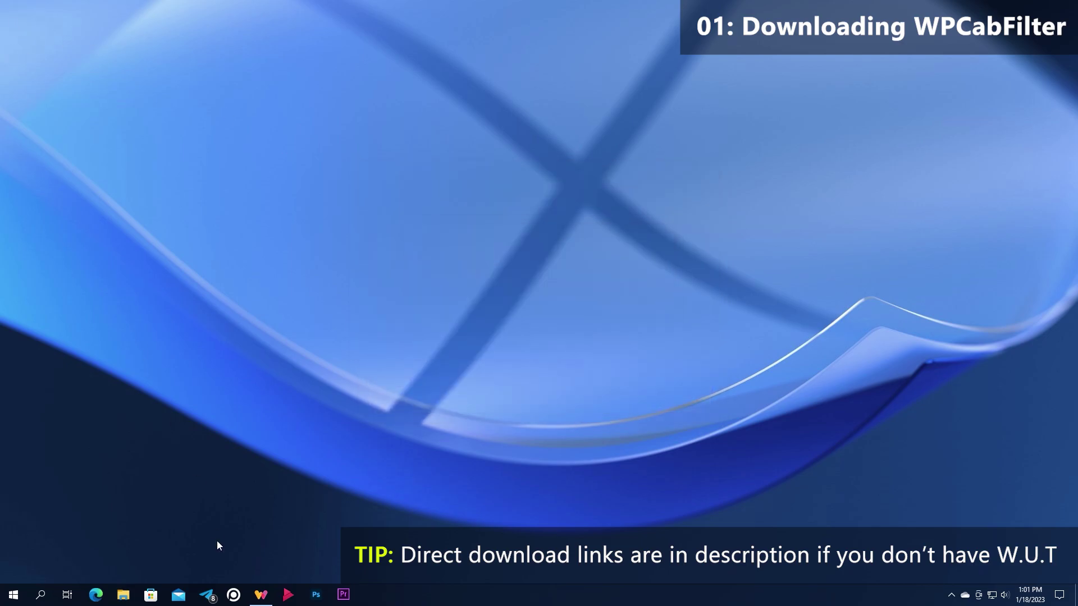
Step: Restore WUT and download WPCabFilter (Latest), confirming it saves as WPCabFilter.zip
{"action": "left_click", "coordinate": [264, 596]}
{"action": "left_click", "coordinate": [43, 44]}
{"action": "left_click", "coordinate": [45, 48]}
{"action": "left_click", "coordinate": [227, 248]}
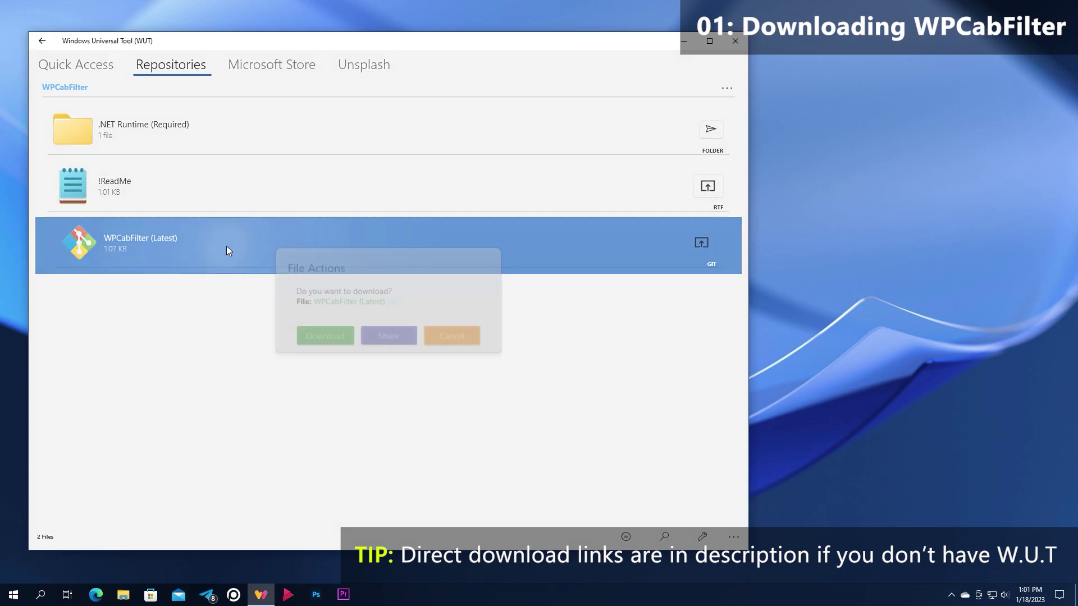
{"action": "left_click", "coordinate": [323, 335]}
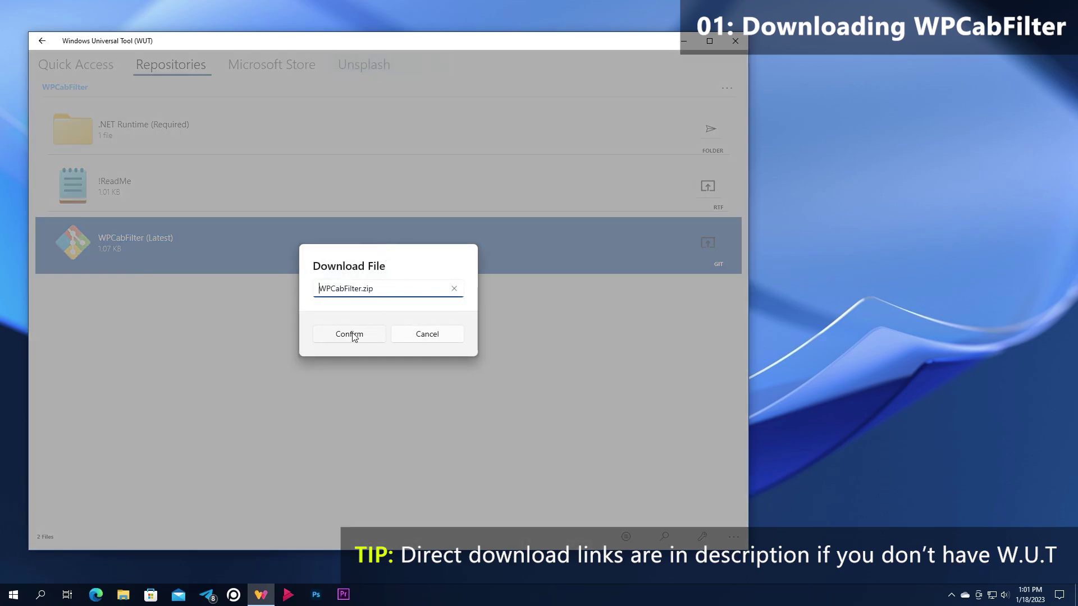
{"action": "left_click", "coordinate": [354, 336]}
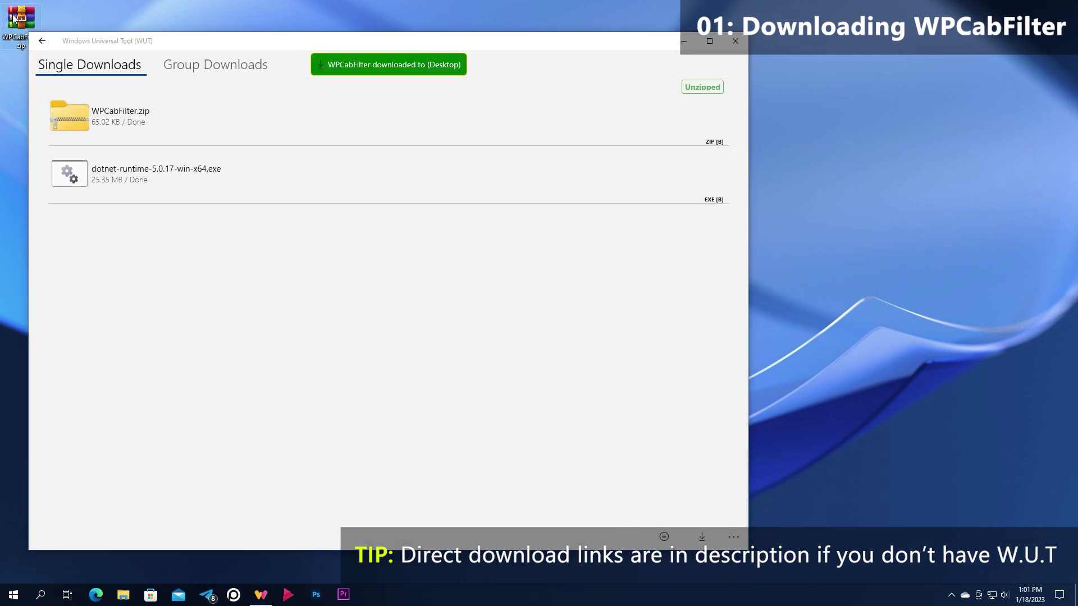
Step: Go back to the iutool folder and download the WP_CPTT_NT-x86-fre installer
{"action": "left_click", "coordinate": [42, 41]}
{"action": "left_click", "coordinate": [42, 41]}
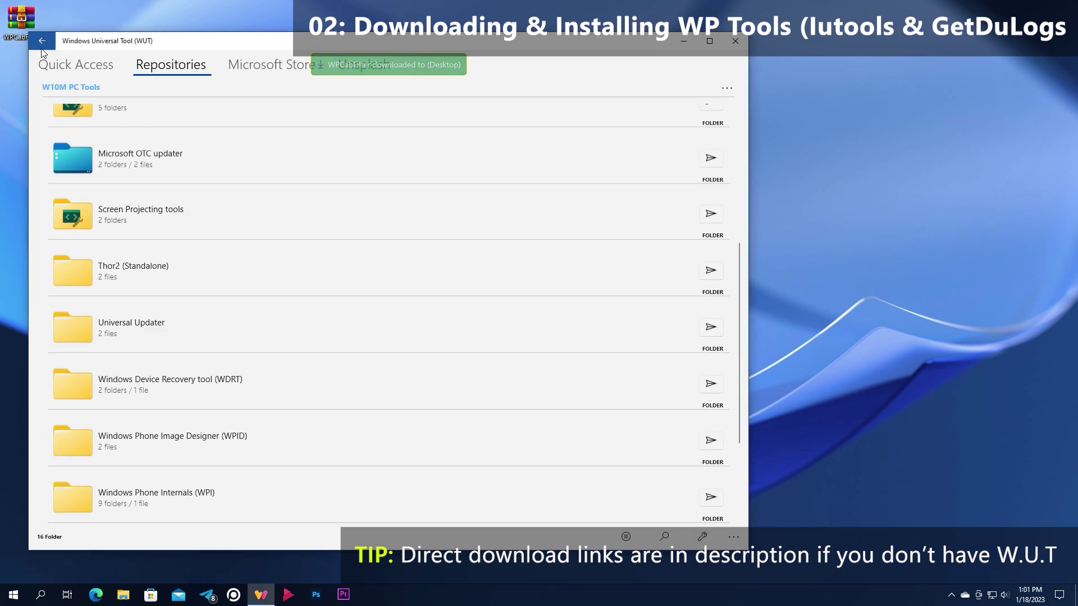
{"action": "scroll", "coordinate": [209, 205], "scroll_direction": "up", "scroll_amount": 5}
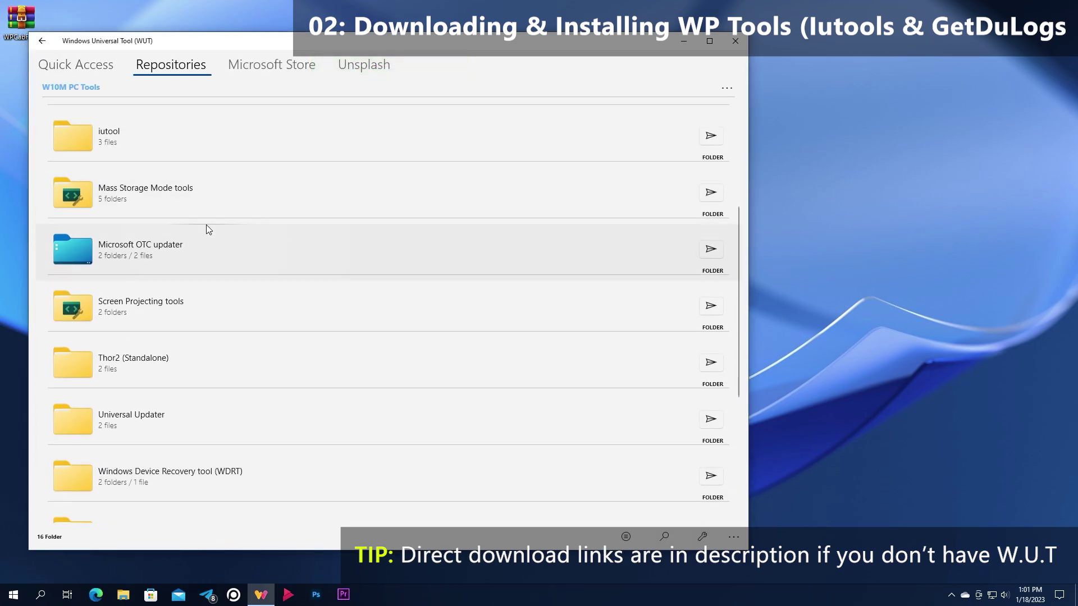
{"action": "scroll", "coordinate": [204, 228], "scroll_direction": "up", "scroll_amount": 3}
{"action": "left_click", "coordinate": [150, 268]}
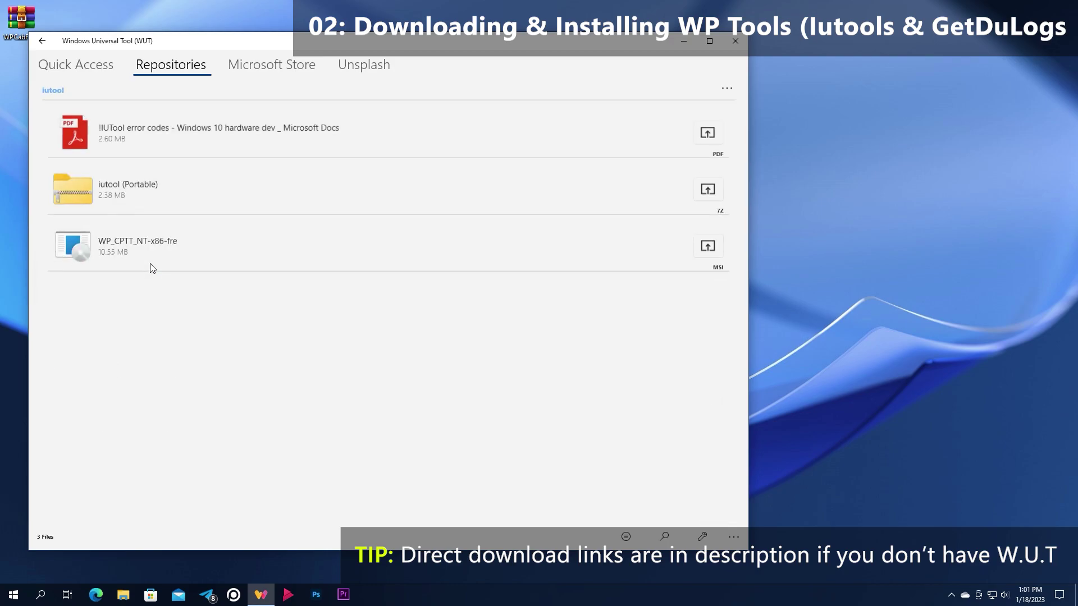
{"action": "left_click", "coordinate": [175, 243]}
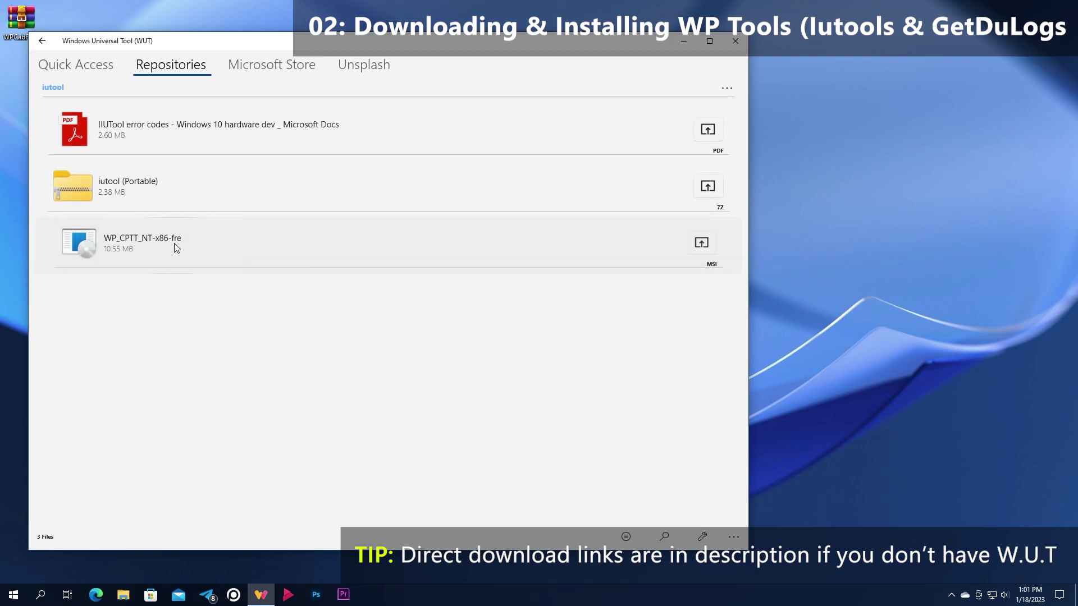
{"action": "left_click", "coordinate": [329, 335]}
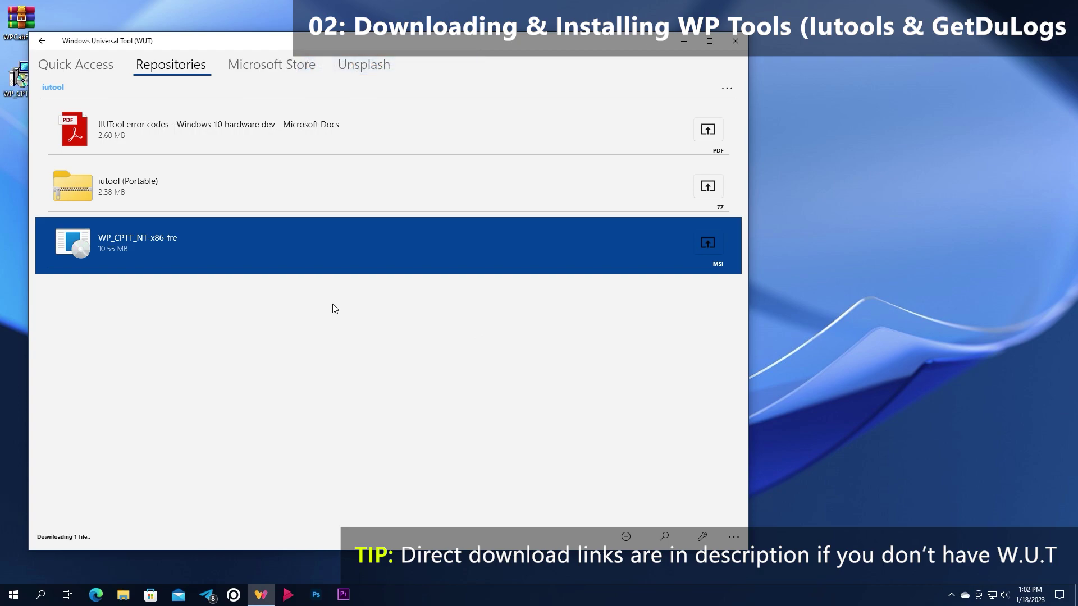
Step: Confirm WP_CPTT_NT-x86-fre.msi is among finished Downloads, then close WUT
{"action": "left_click", "coordinate": [625, 538]}
{"action": "left_click", "coordinate": [75, 123]}
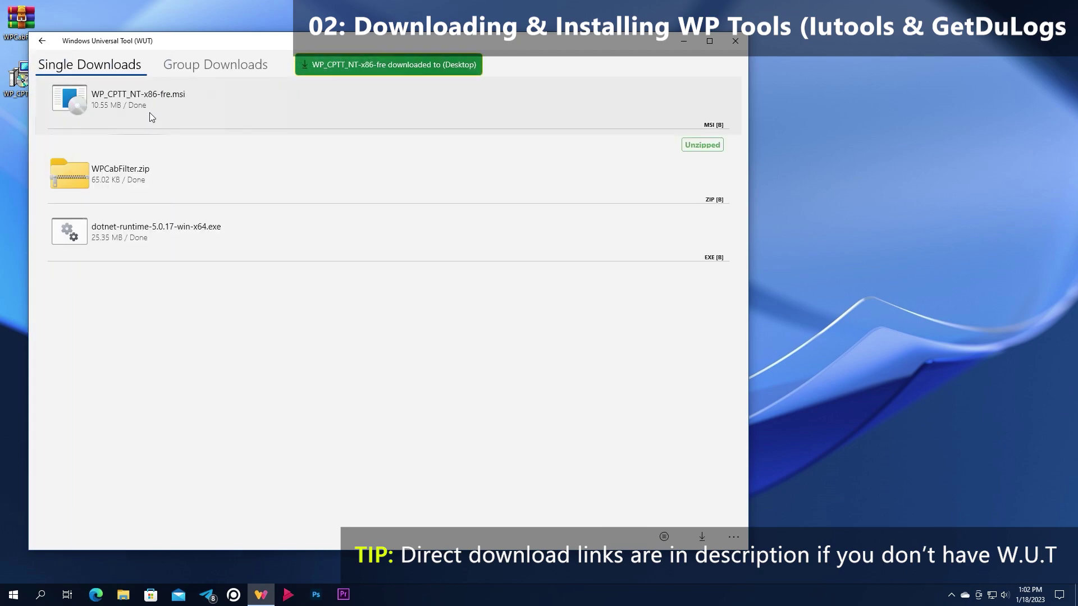
{"action": "left_click", "coordinate": [742, 50]}
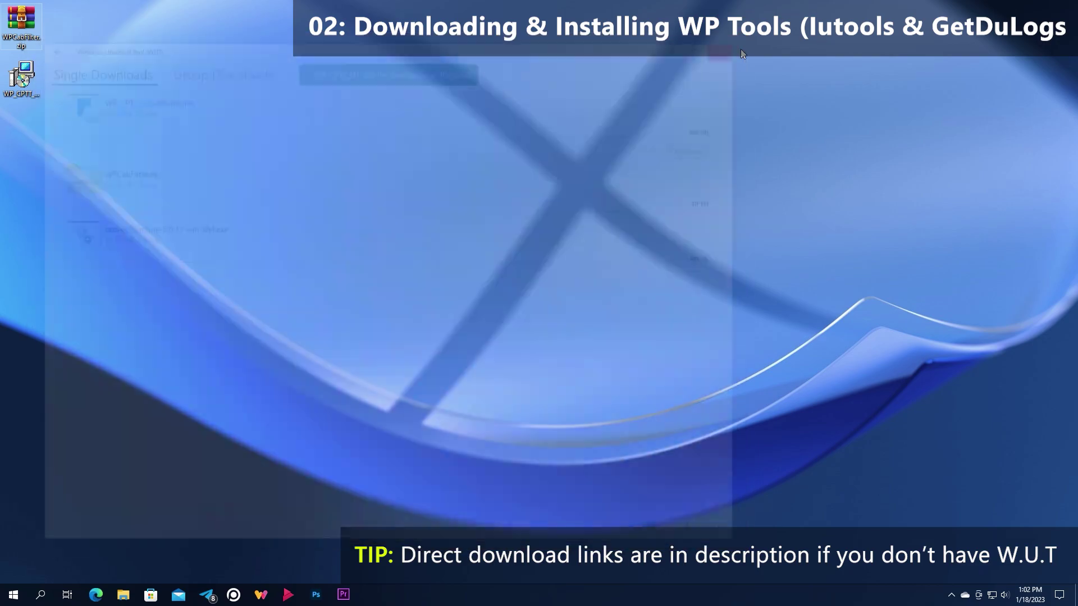
Step: Extract WPCabFilter.zip with WinRAR into a WPCabFilter folder on the Desktop
{"action": "double_click", "coordinate": [25, 35]}
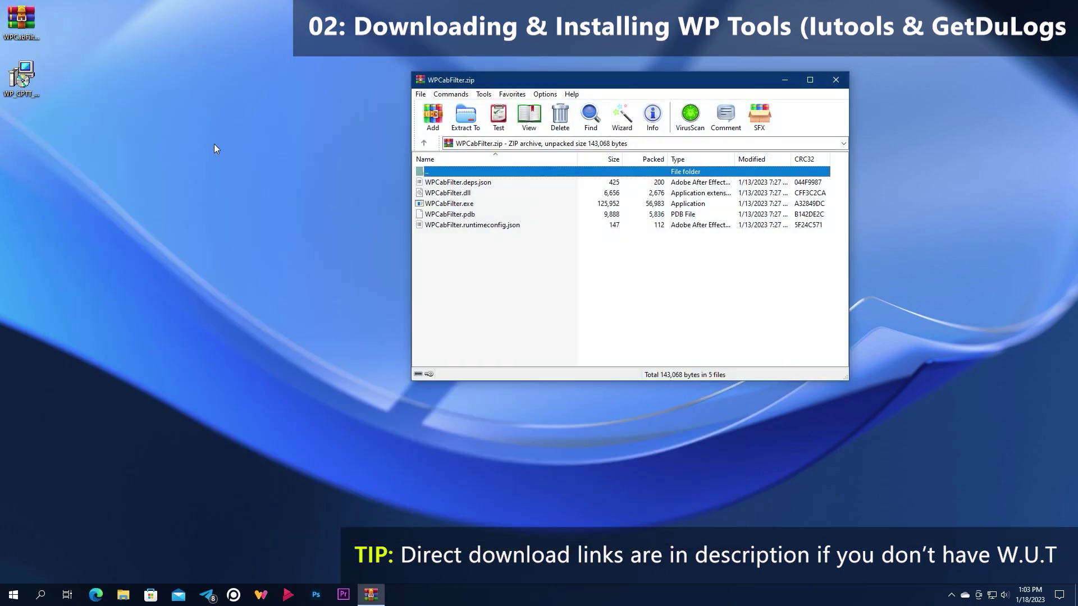
{"action": "left_click", "coordinate": [465, 117]}
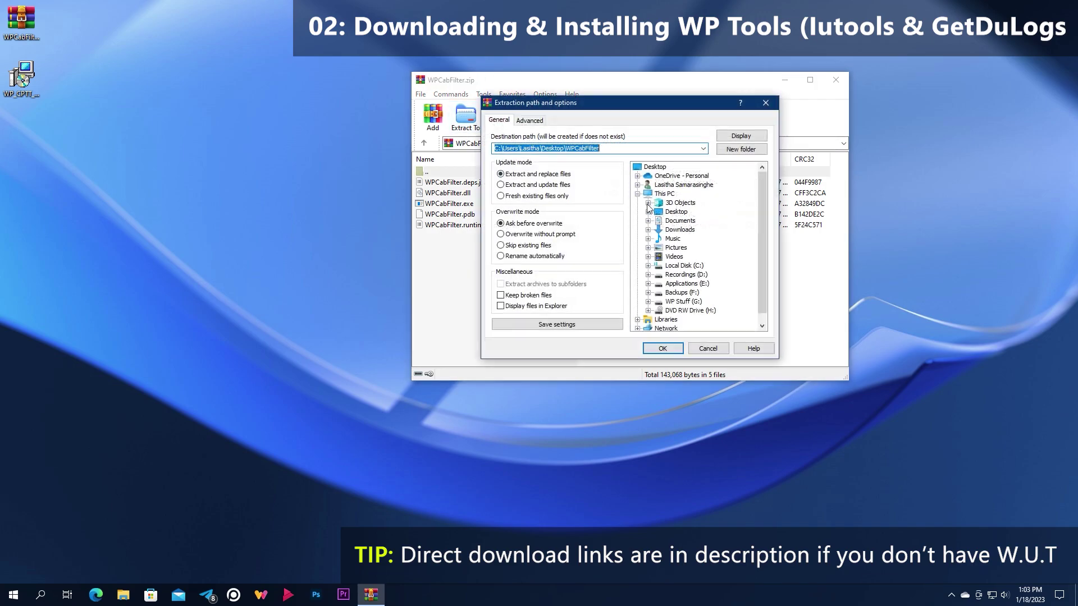
{"action": "double_click", "coordinate": [676, 212]}
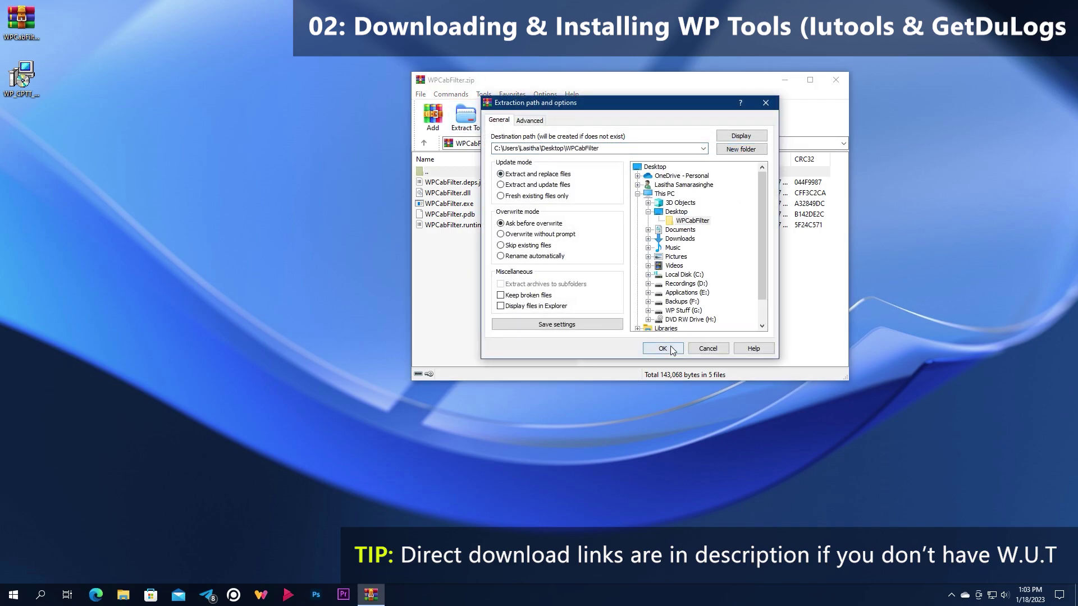
{"action": "left_click", "coordinate": [662, 348]}
{"action": "key", "text": "Escape"}
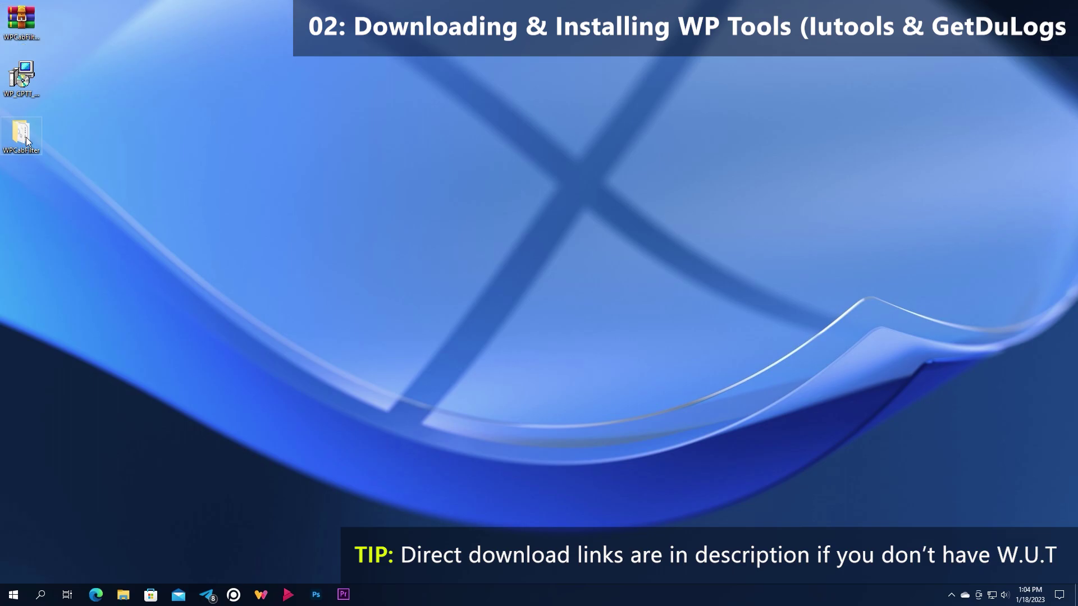
Step: Check the extracted WPCabFilter folder, then launch WP_CPTT_NT-x86-fre.msi and allow it to run
{"action": "left_click_drag", "start_coordinate": [22, 147], "coordinate": [236, 148]}
{"action": "double_click", "coordinate": [238, 135]}
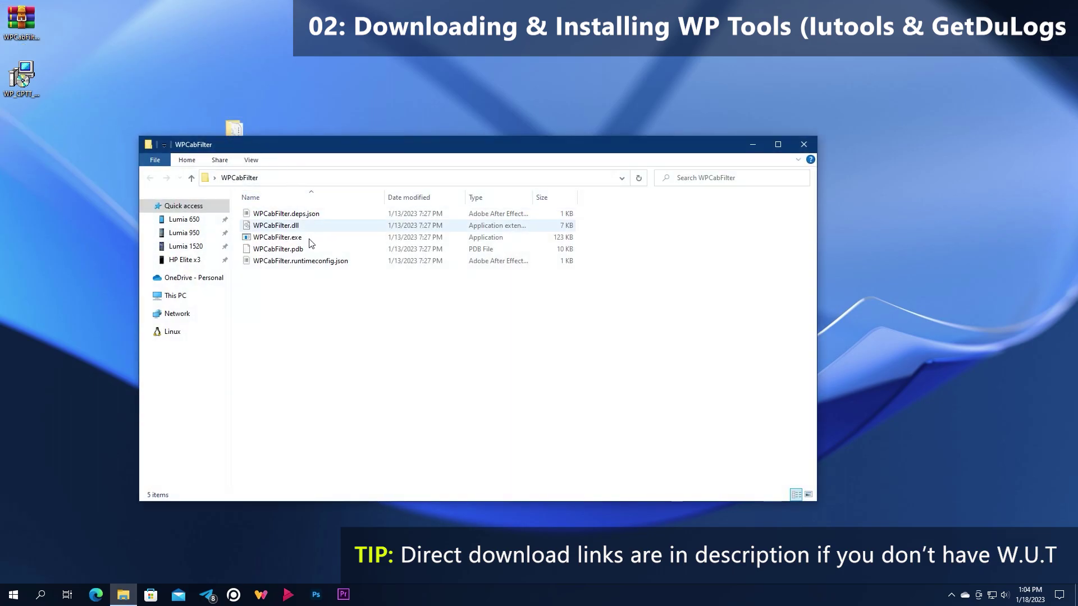
{"action": "left_click", "coordinate": [811, 148]}
{"action": "double_click", "coordinate": [24, 87]}
{"action": "left_click", "coordinate": [573, 310]}
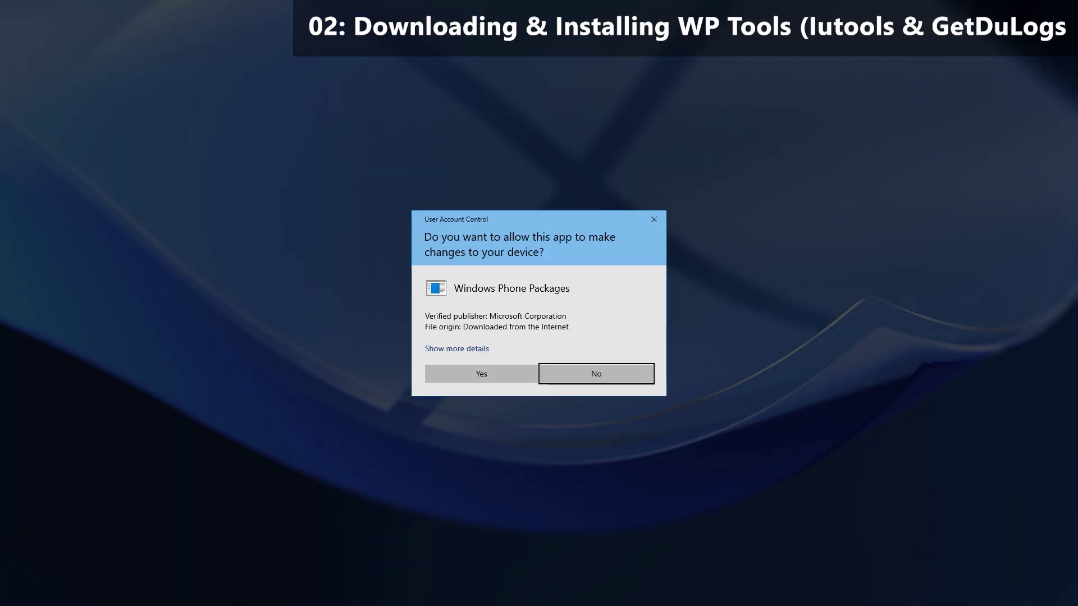
Step: Finish installing Windows Phone Common Packaging and Test Tools, then delete the zip and .msi files
{"action": "key", "text": "alt+y"}
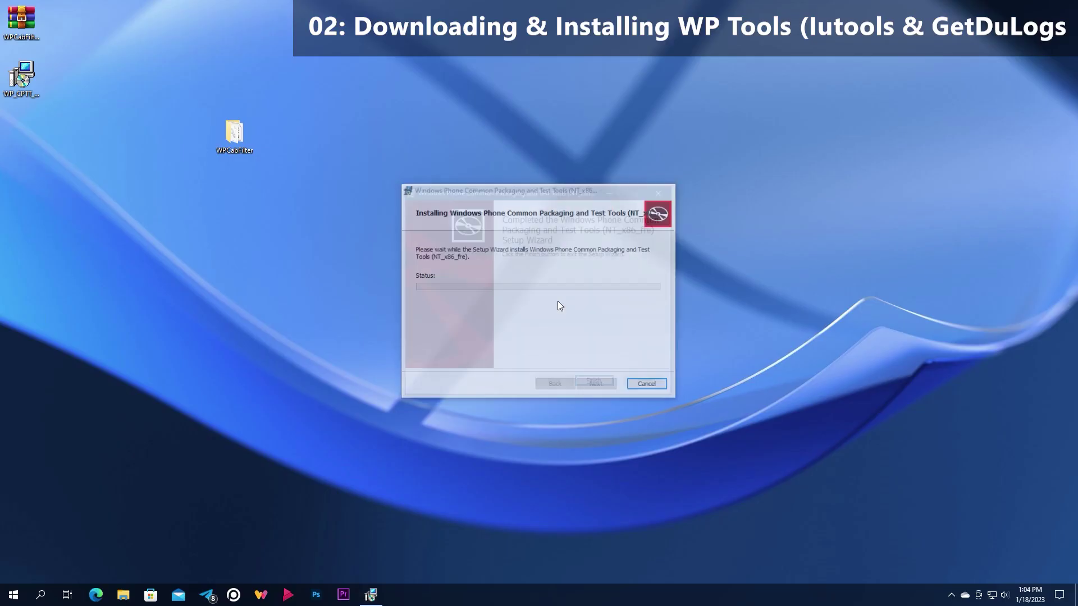
{"action": "left_click", "coordinate": [597, 385]}
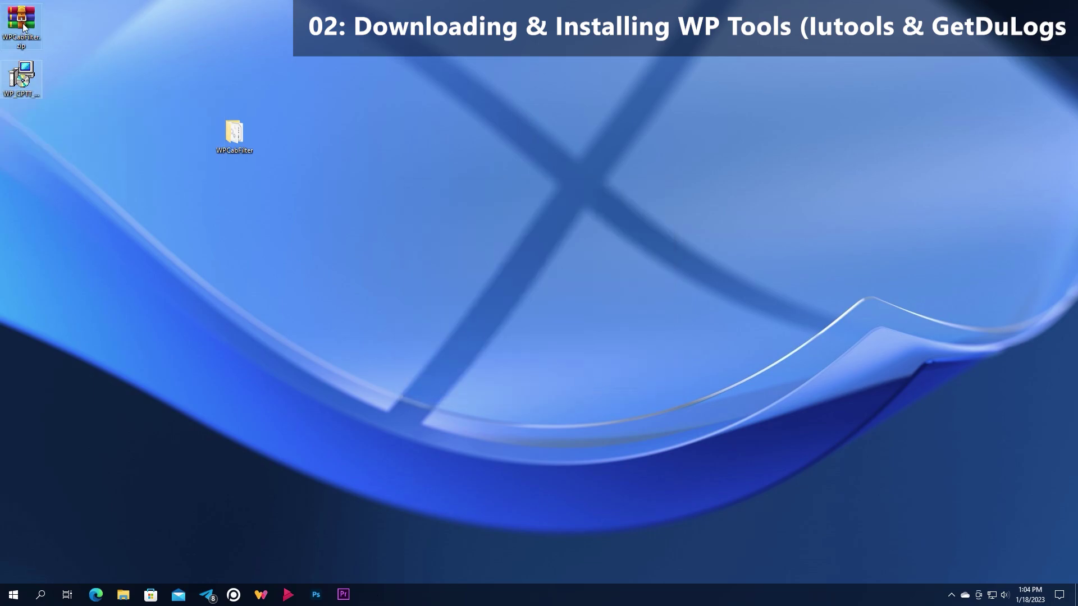
{"action": "key", "text": "shift+Delete"}
{"action": "key", "text": "Return"}
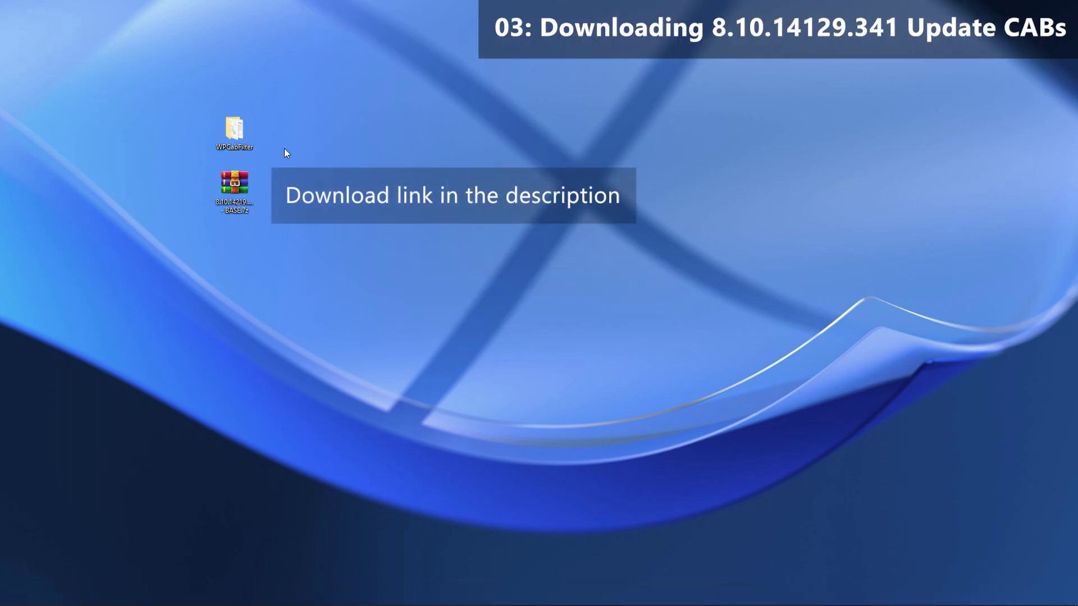
Step: Inspect the contents of 8.10.14219.341 - BASE.7z in WinRAR, then close it
{"action": "left_click", "coordinate": [230, 204]}
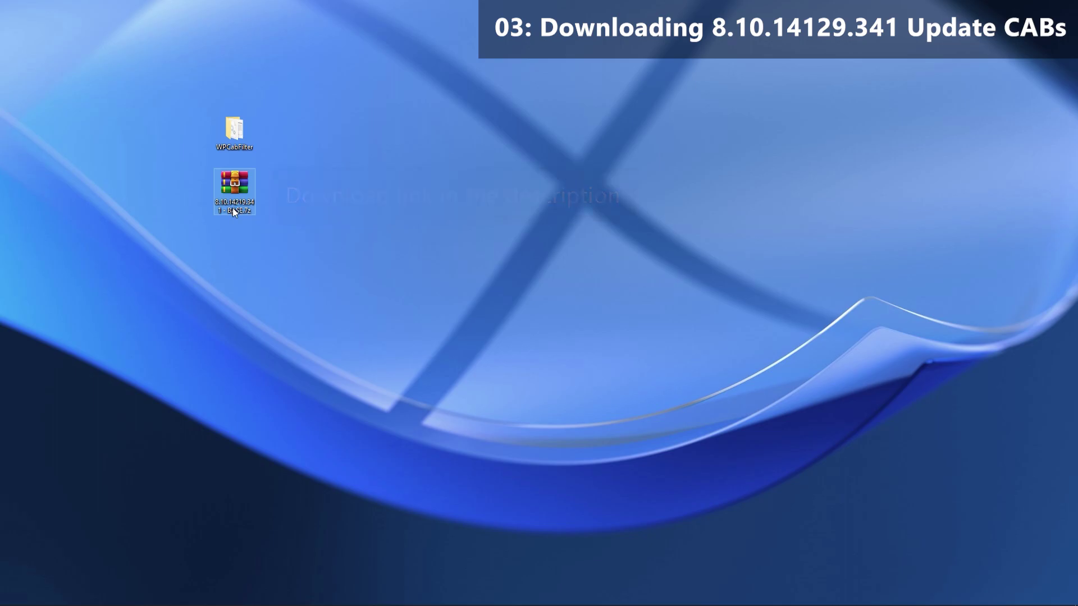
{"action": "double_click", "coordinate": [233, 209]}
{"action": "double_click", "coordinate": [779, 187]}
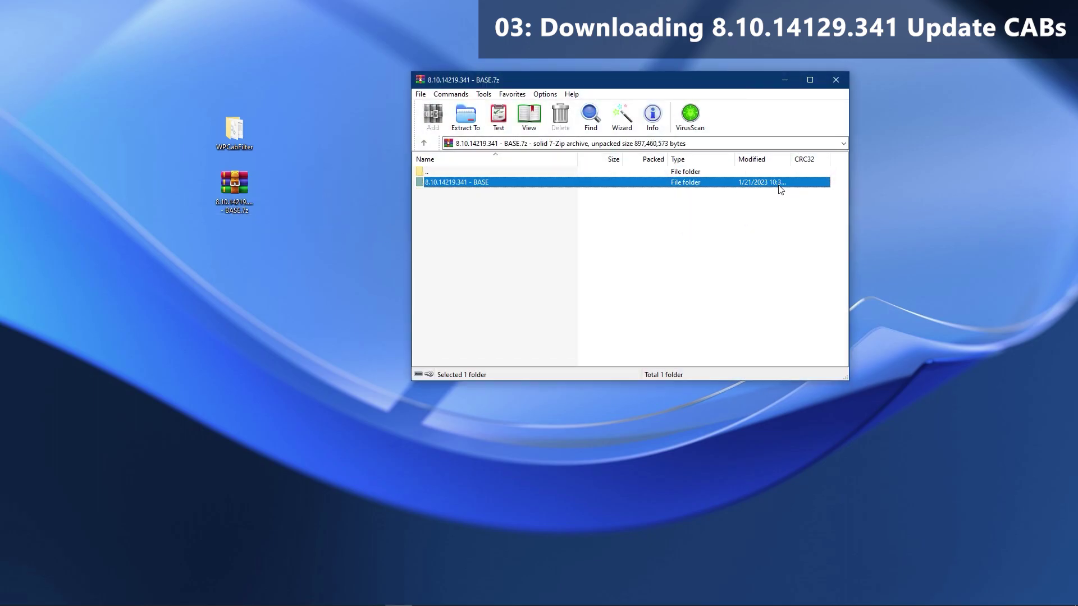
{"action": "left_click", "coordinate": [843, 316]}
{"action": "left_click_drag", "start_coordinate": [843, 306], "coordinate": [838, 92]}
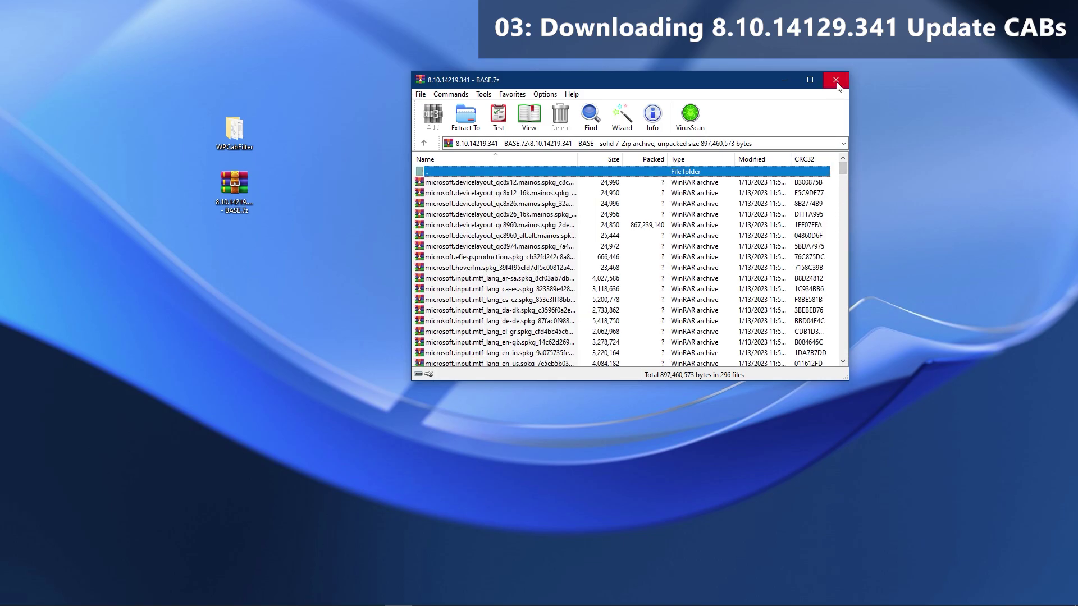
{"action": "left_click", "coordinate": [836, 80]}
Step: Extract BASE.7z onto the desktop and permanently delete the archive
{"action": "right_click", "coordinate": [233, 195]}
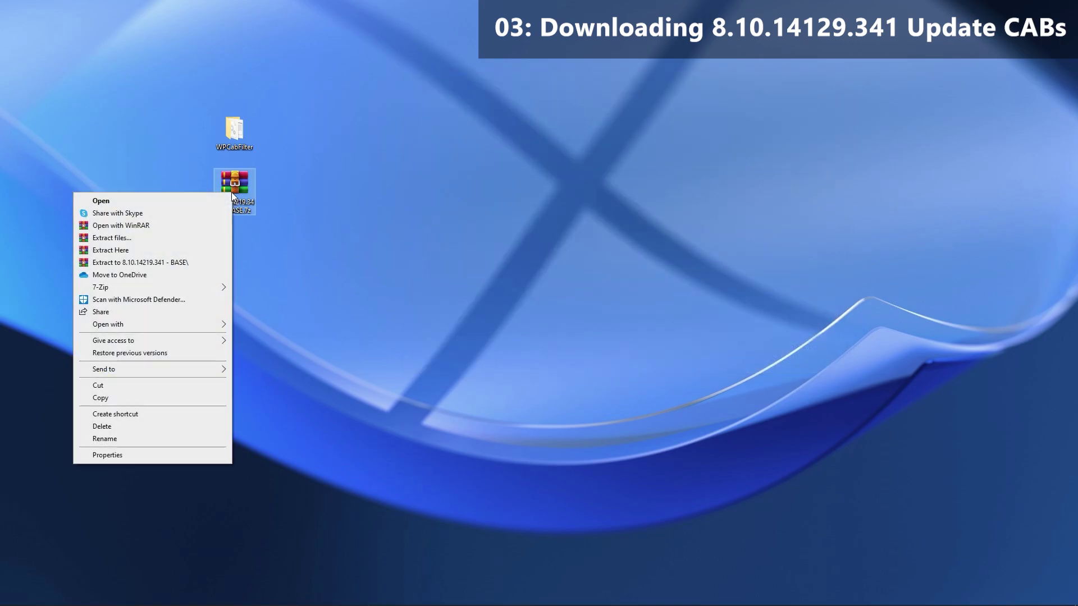
{"action": "left_click", "coordinate": [154, 250]}
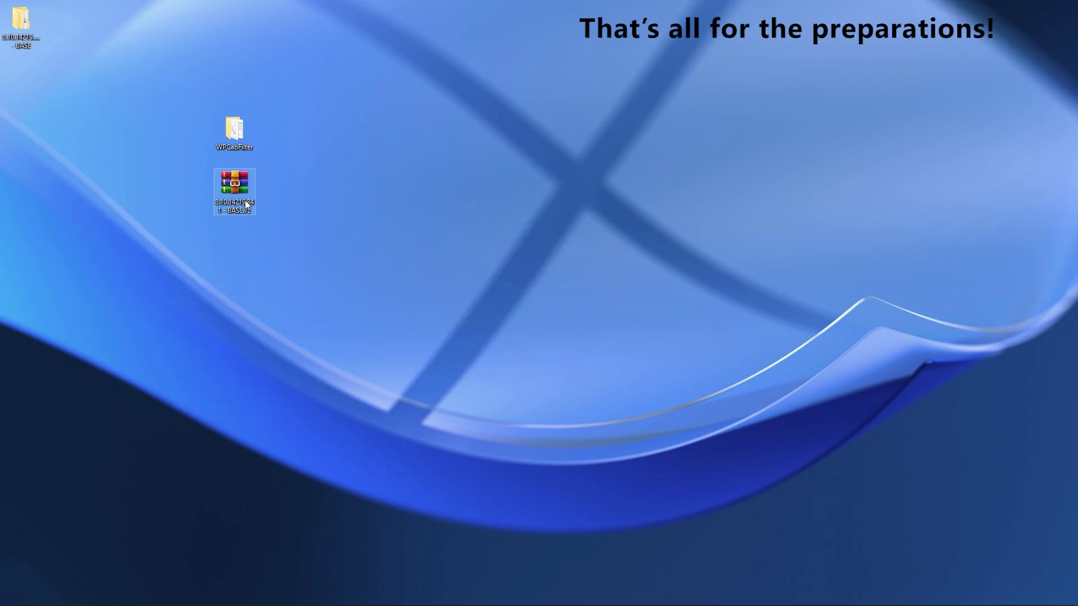
{"action": "key", "text": "shift+Delete"}
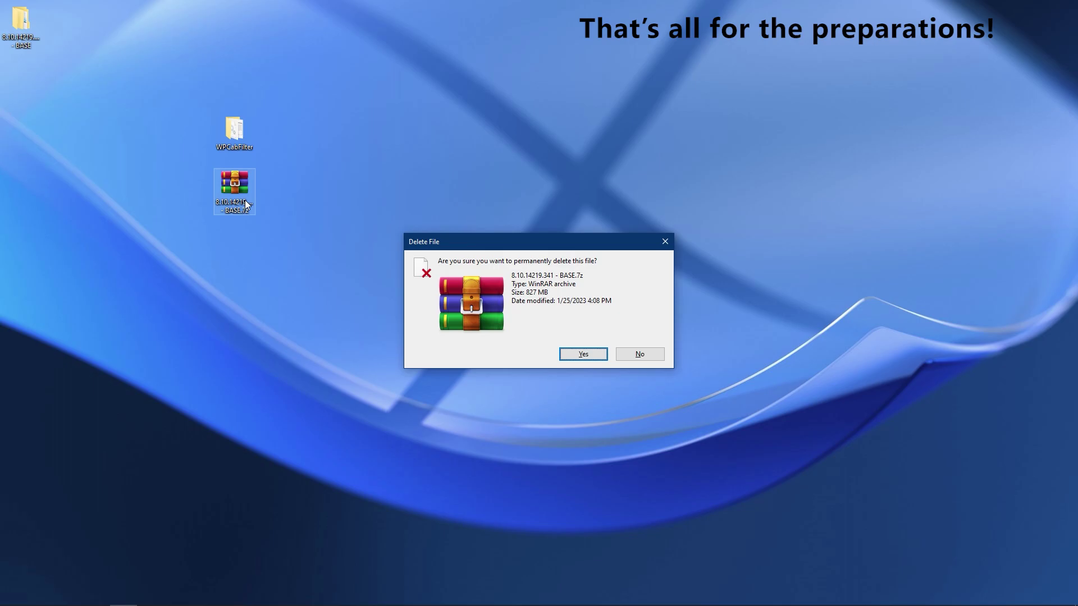
{"action": "key", "text": "Return"}
Step: Place the 8.10.14219.341 - BASE folder below WPCabFilter and check its package files
{"action": "left_click_drag", "start_coordinate": [151, 158], "coordinate": [230, 188]}
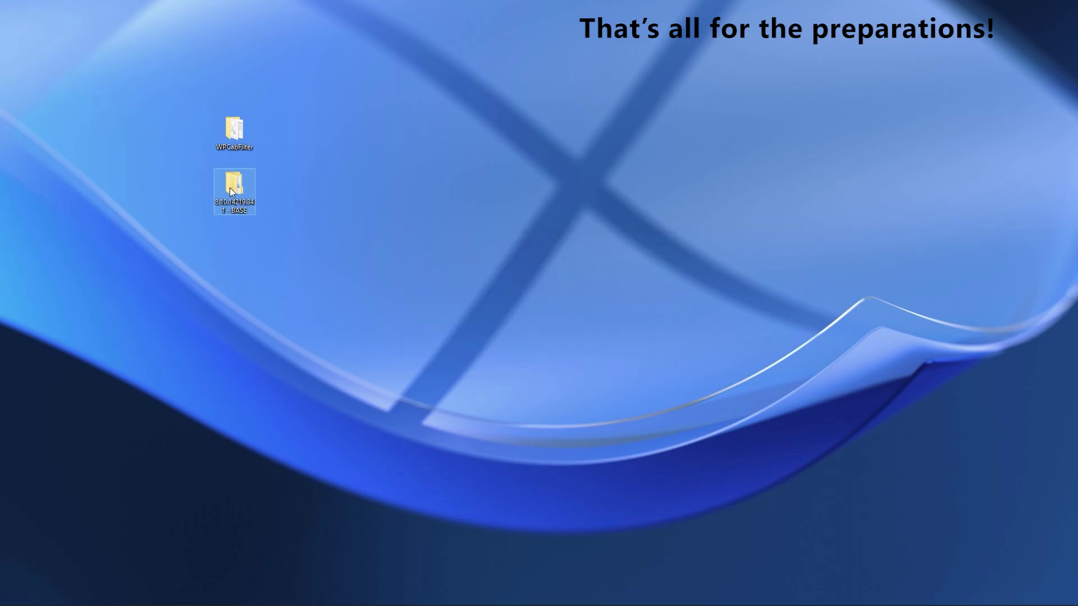
{"action": "double_click", "coordinate": [236, 190]}
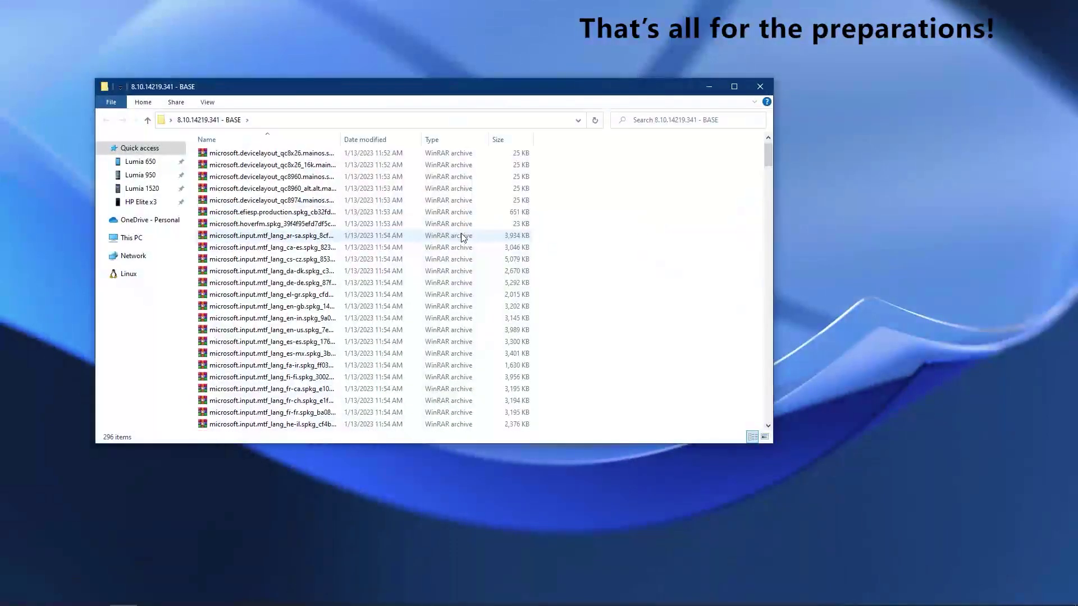
{"action": "scroll", "coordinate": [463, 237], "scroll_direction": "up", "scroll_amount": 6}
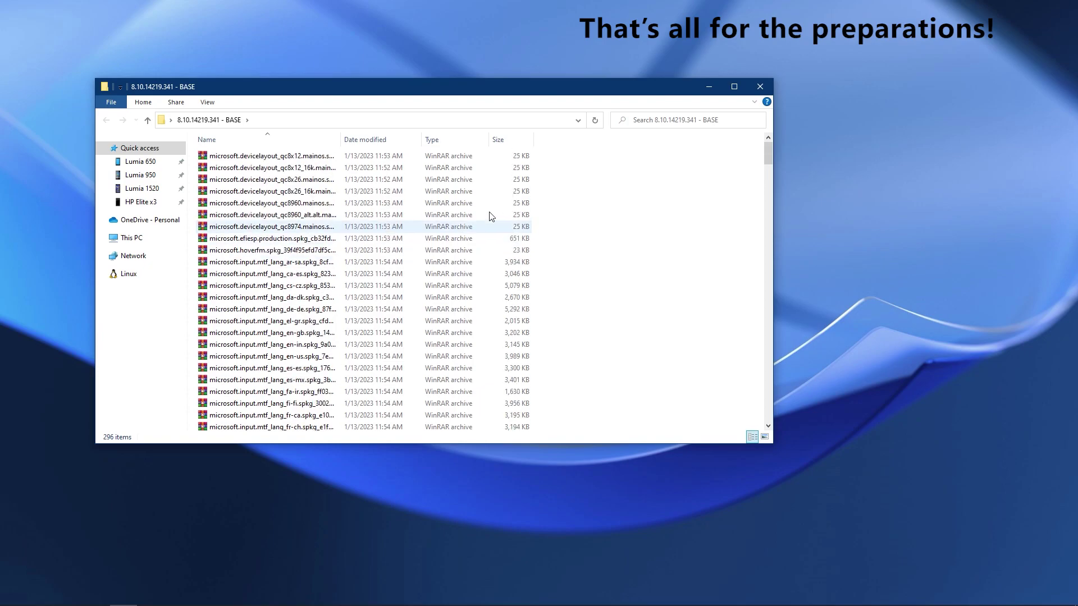
{"action": "left_click", "coordinate": [768, 87]}
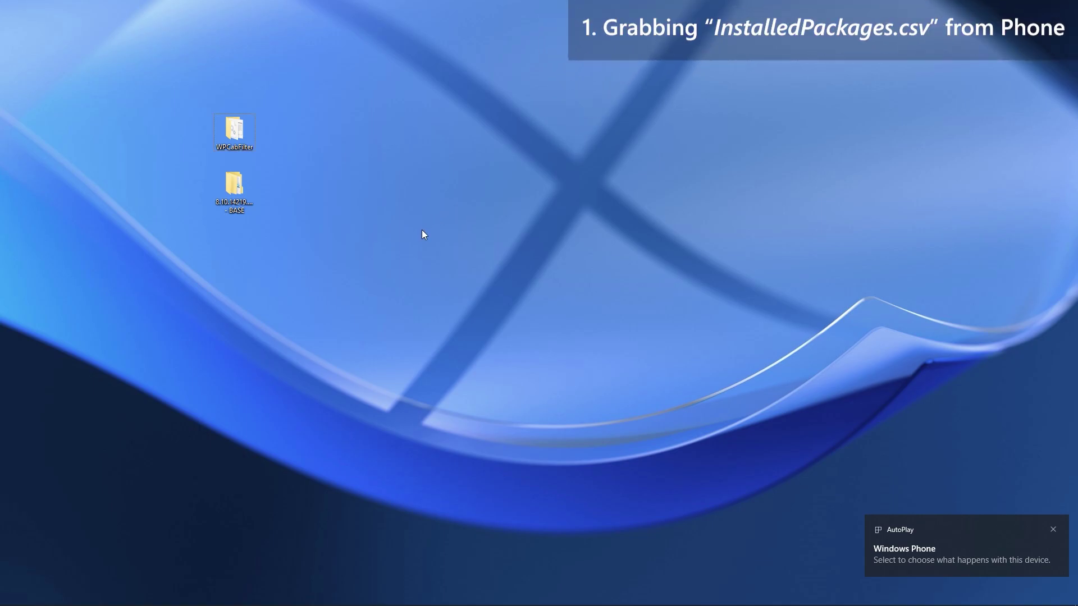
Step: Browse File Explorer to C:\Program Files (x86)\Windows Kits\10\Tools\bin\i386 and select its address bar
{"action": "key", "text": "super+e"}
{"action": "left_click", "coordinate": [164, 240]}
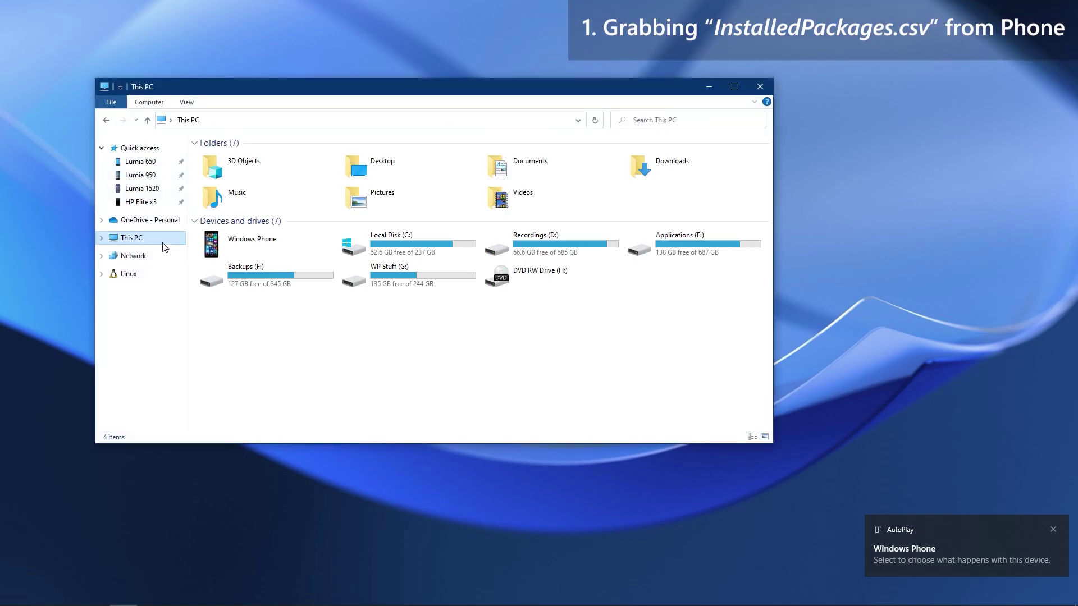
{"action": "double_click", "coordinate": [402, 248]}
{"action": "double_click", "coordinate": [272, 216]}
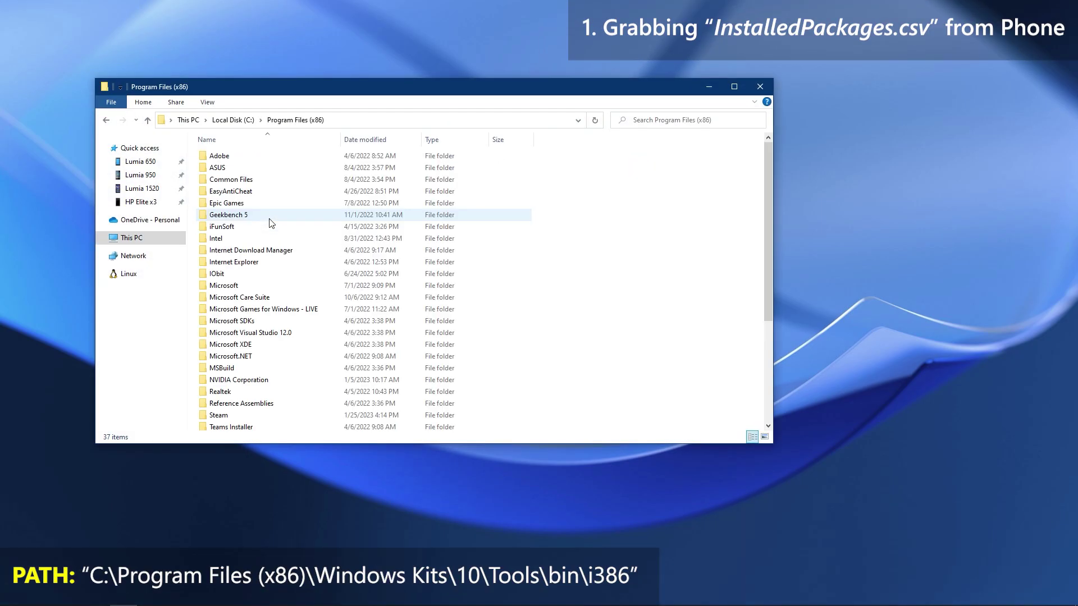
{"action": "scroll", "coordinate": [271, 224], "scroll_direction": "down", "scroll_amount": 4}
{"action": "double_click", "coordinate": [245, 309]}
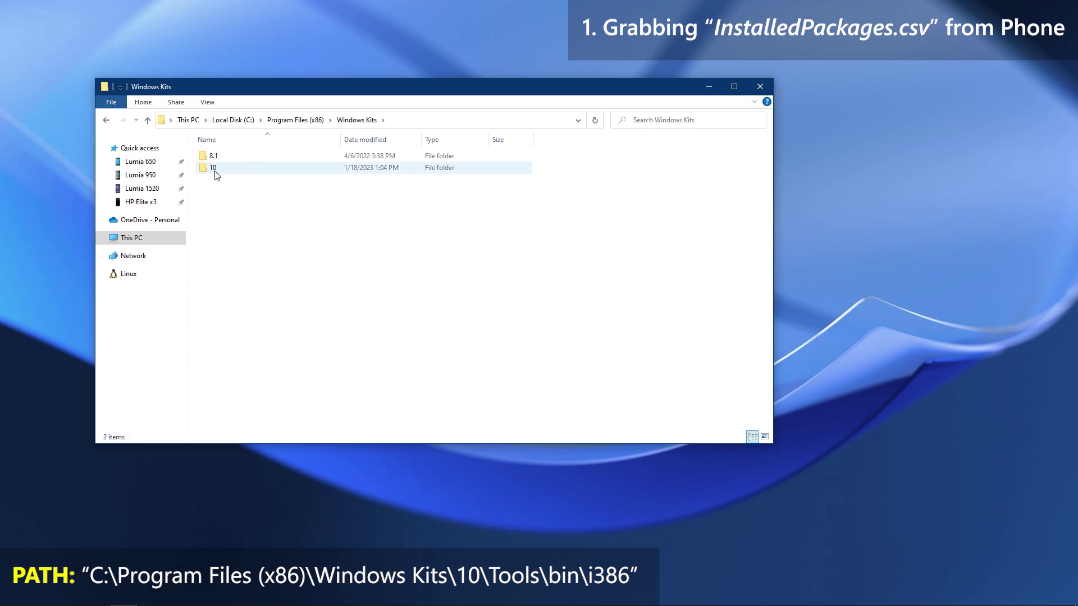
{"action": "double_click", "coordinate": [216, 170]}
{"action": "double_click", "coordinate": [222, 204]}
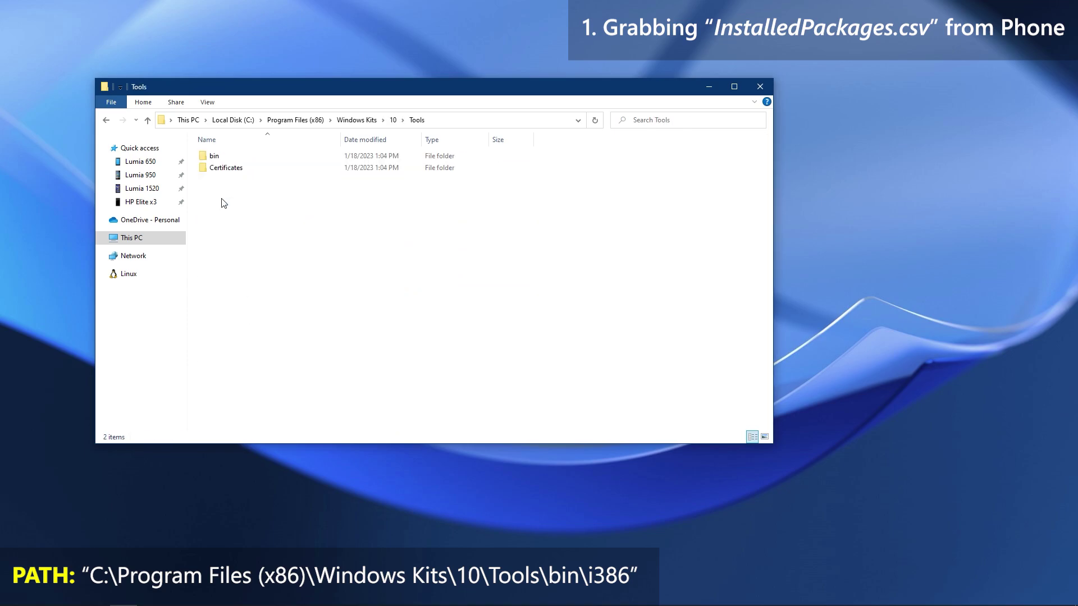
{"action": "double_click", "coordinate": [225, 159]}
{"action": "left_click", "coordinate": [246, 161]}
{"action": "double_click", "coordinate": [245, 161]}
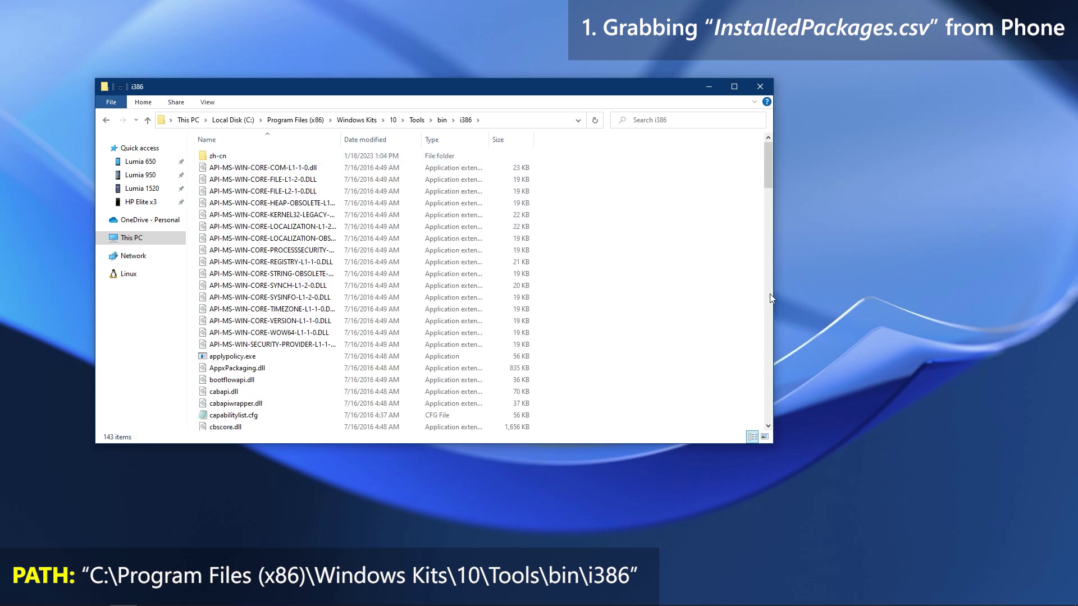
{"action": "left_click", "coordinate": [516, 119]}
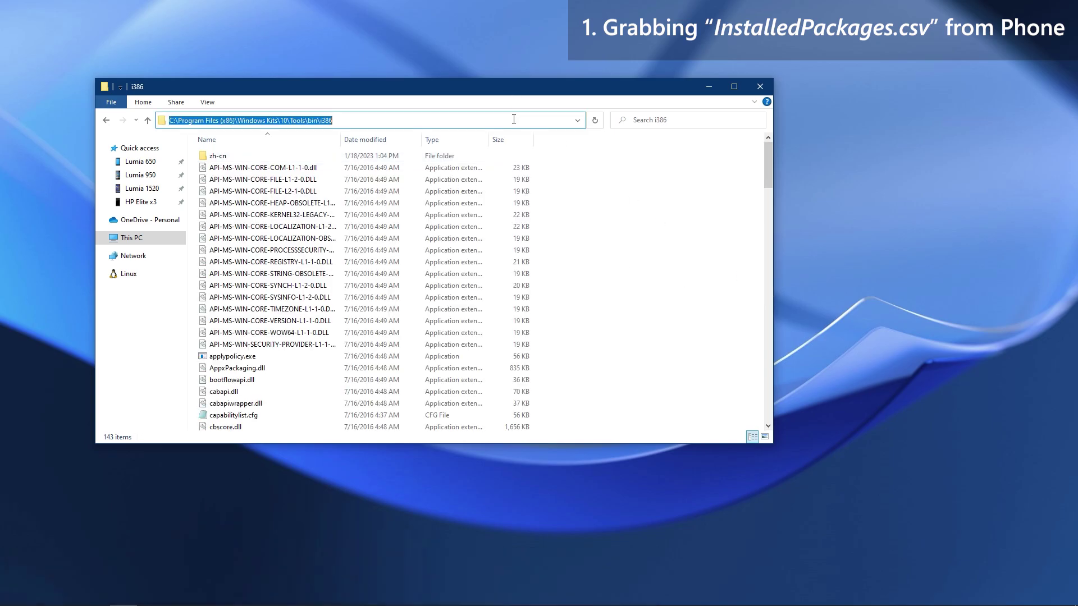
Step: Open a Command Prompt in the i386 folder via cmd and close File Explorer
{"action": "type", "text": "cmd"}
{"action": "key", "text": "Return"}
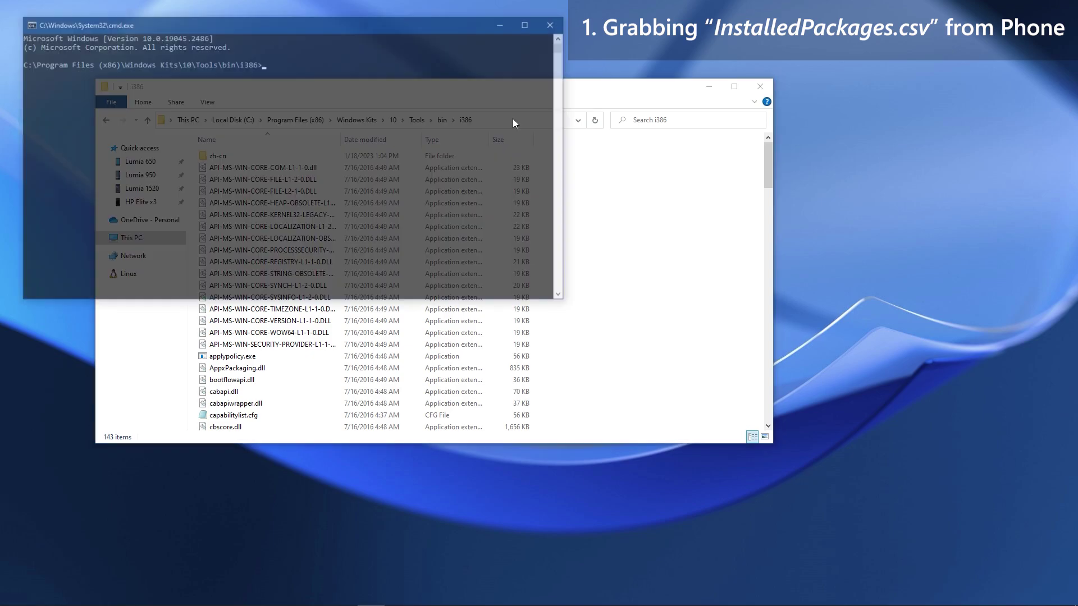
{"action": "left_click", "coordinate": [759, 86]}
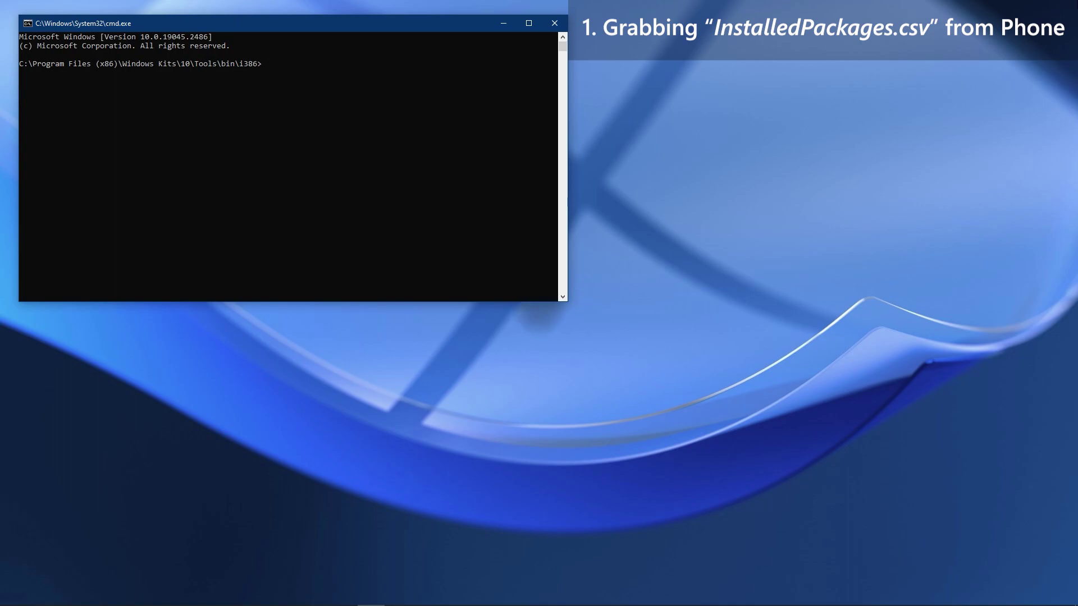
Step: Run getdulogs to save DeviceLogs.cab to the user's desktop
{"action": "type", "text": "getdulogs -o \"C:\\us"}
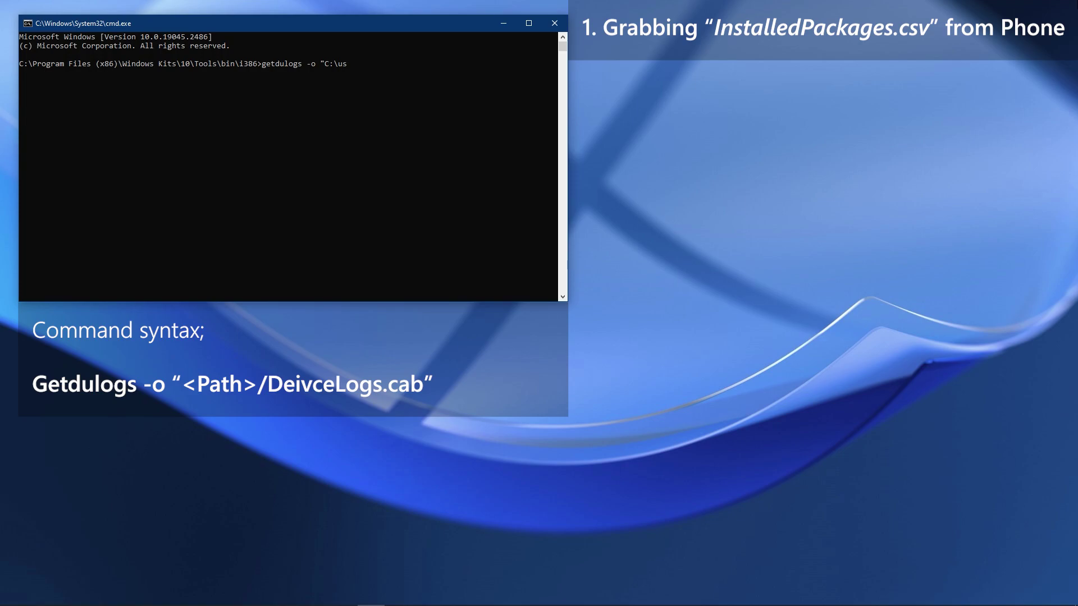
{"action": "type", "text": "lasitha\\desktop\\DeviceLogs.cab"}
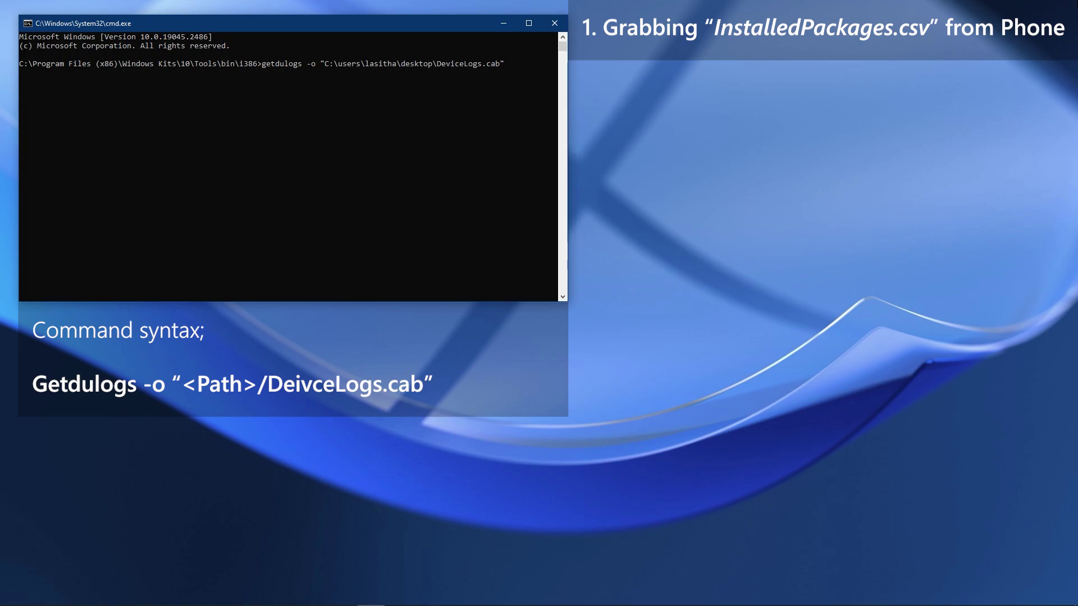
{"action": "key", "text": "Return"}
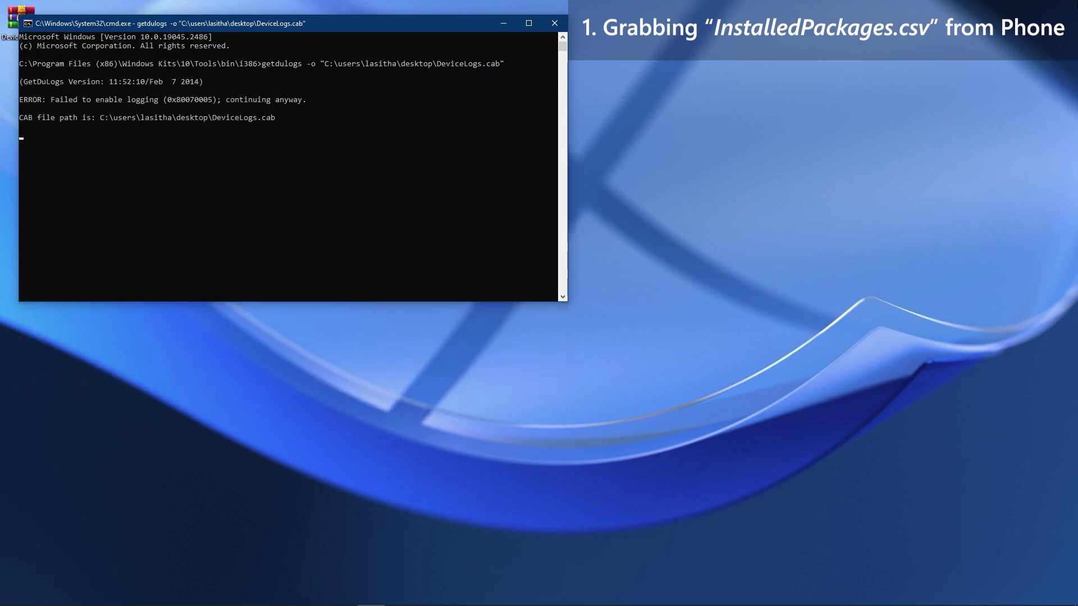
Step: Verify DeviceLogs.cab on the desktop and the 'Command executed successfully' message, then close the console
{"action": "left_click_drag", "start_coordinate": [481, 21], "coordinate": [514, 29]}
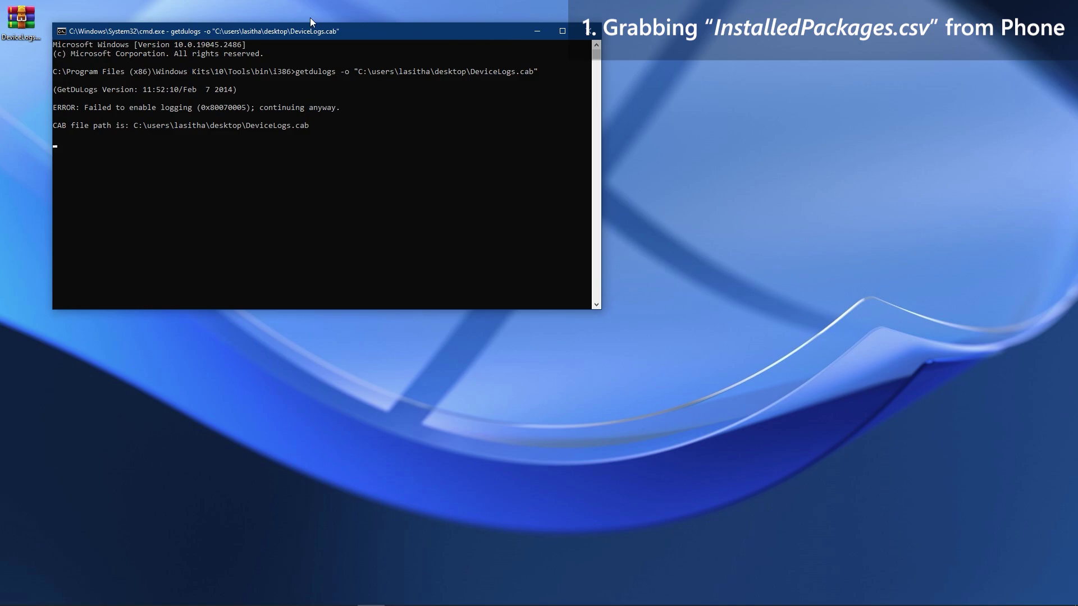
{"action": "left_click", "coordinate": [23, 19]}
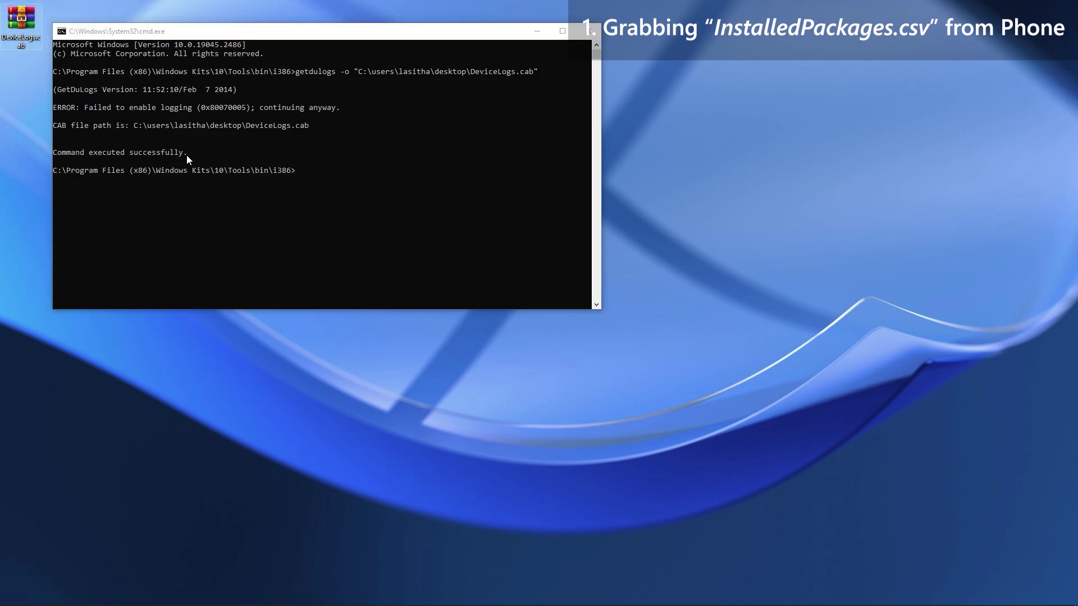
{"action": "left_click", "coordinate": [144, 152]}
{"action": "left_click_drag", "start_coordinate": [187, 154], "coordinate": [148, 155]}
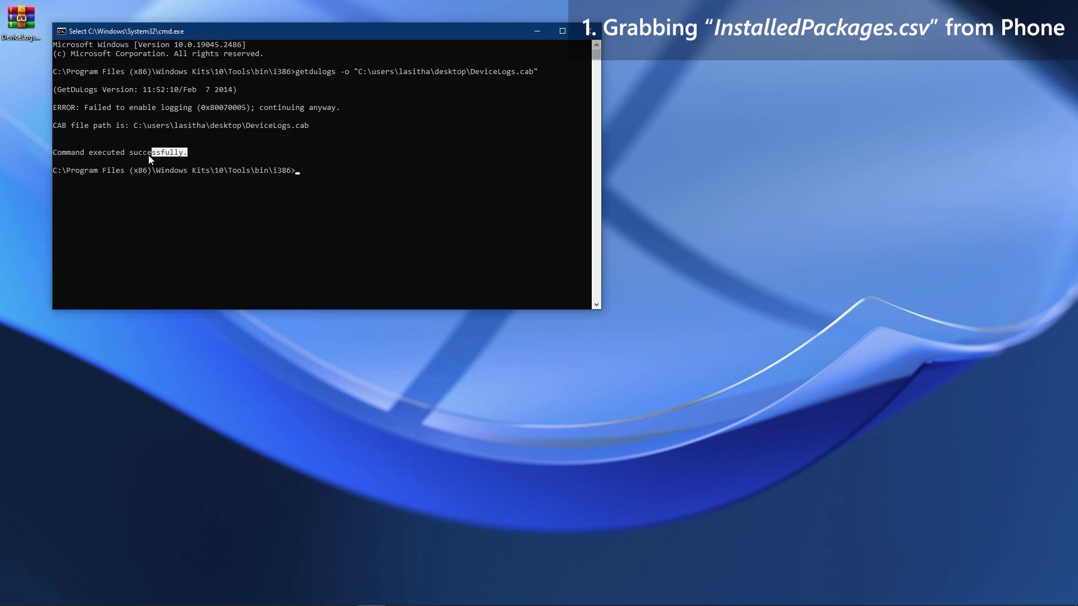
{"action": "left_click_drag", "start_coordinate": [64, 155], "coordinate": [58, 155]}
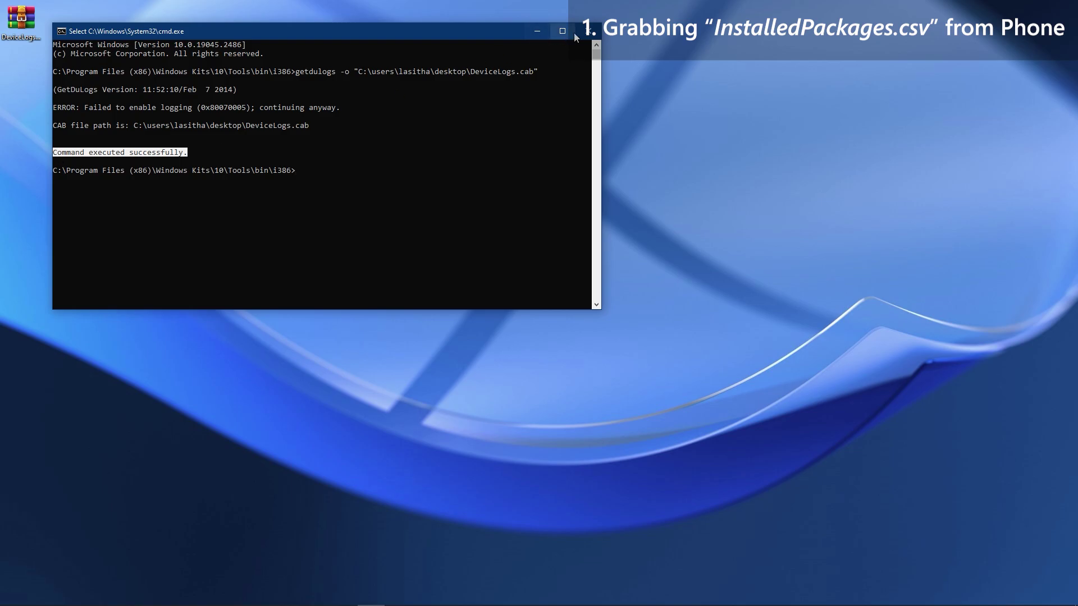
{"action": "left_click", "coordinate": [588, 33]}
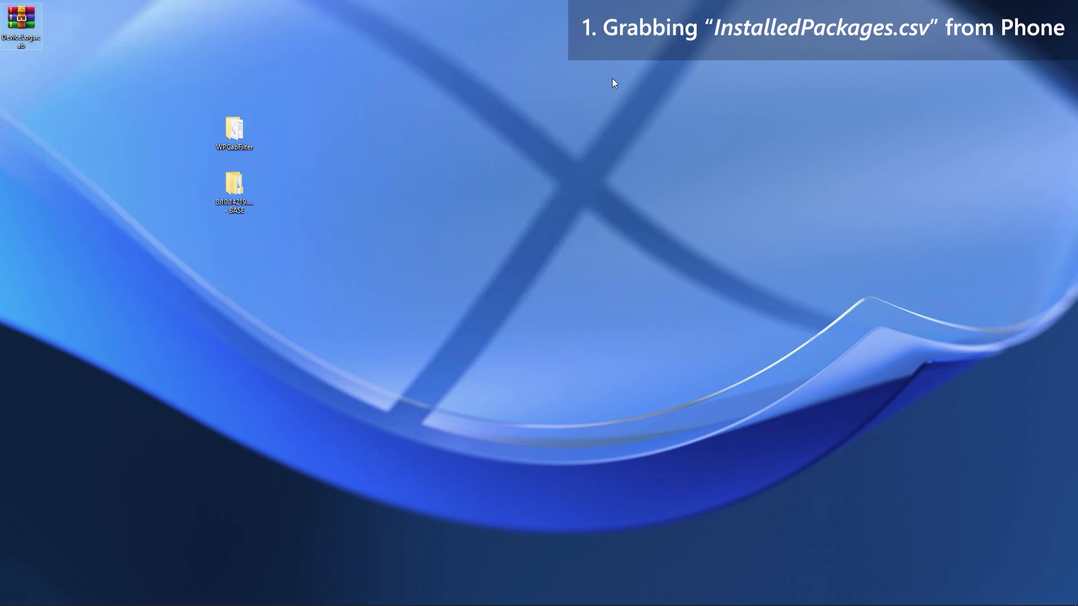
Step: Extract InstalledPackages.csv from DeviceLogs.cab to the Desktop
{"action": "double_click", "coordinate": [15, 25]}
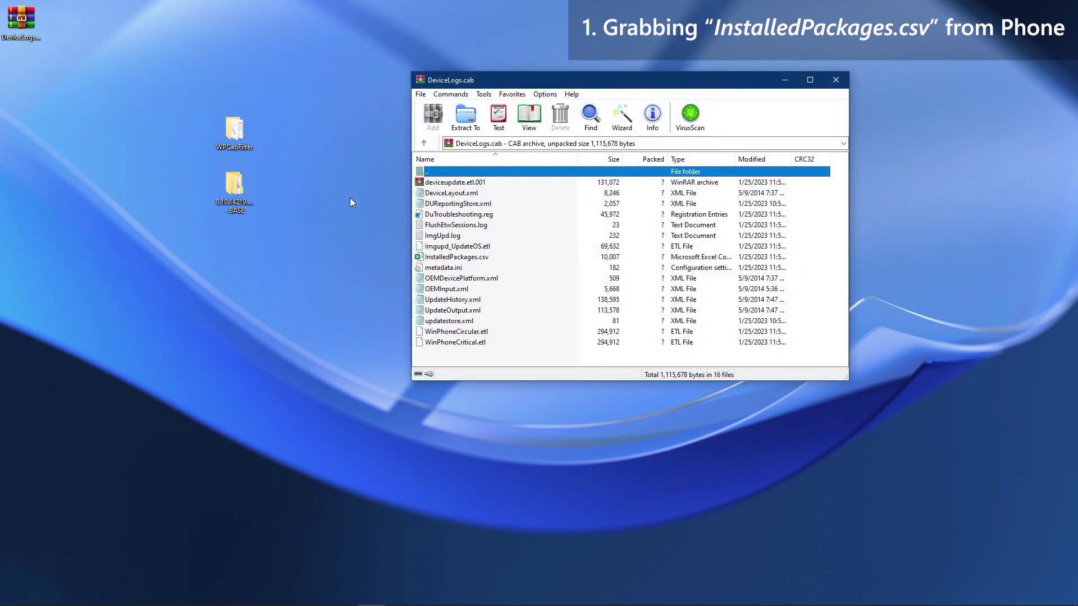
{"action": "left_click", "coordinate": [428, 258]}
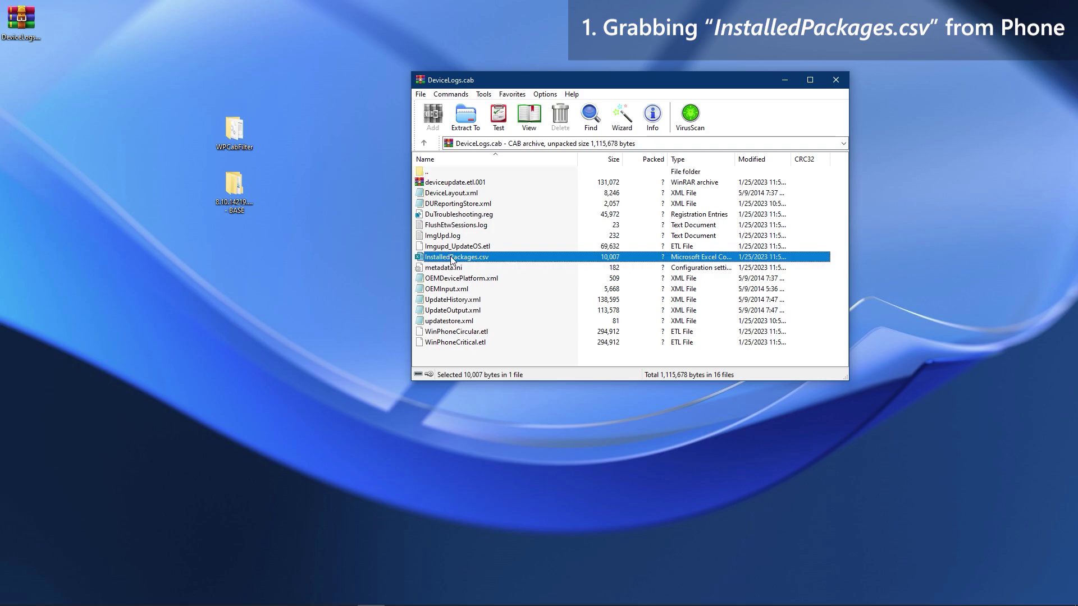
{"action": "left_click", "coordinate": [465, 117]}
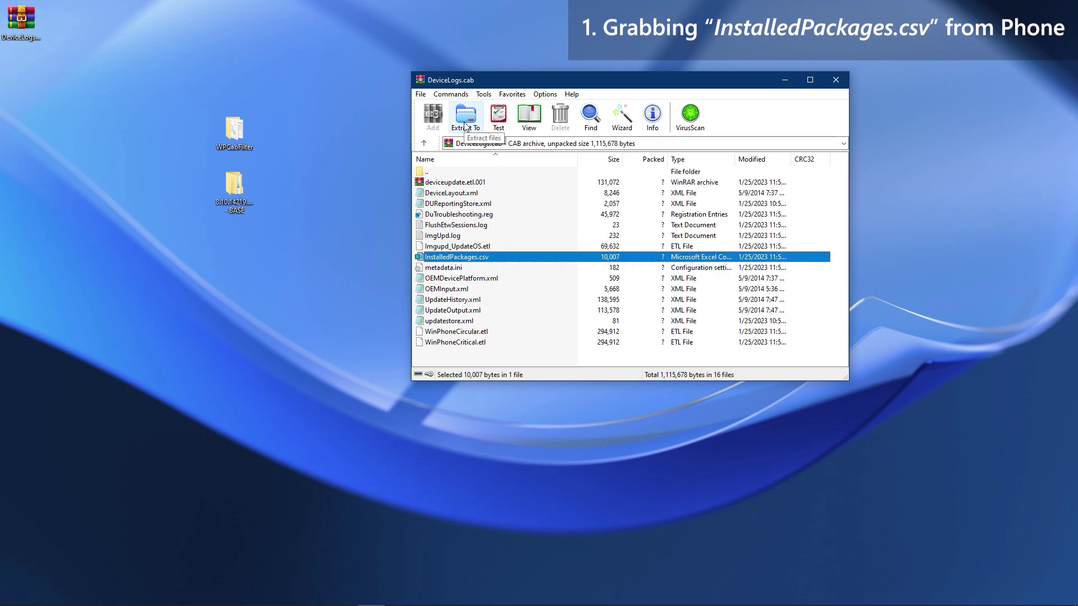
{"action": "left_click", "coordinate": [676, 211]}
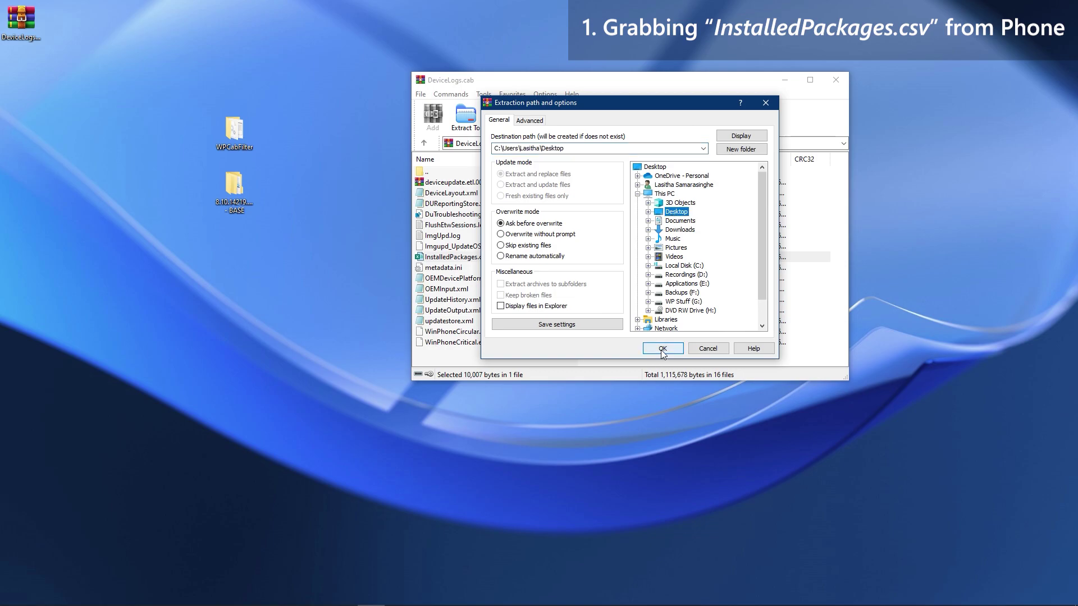
{"action": "left_click", "coordinate": [661, 348]}
{"action": "left_click", "coordinate": [845, 81]}
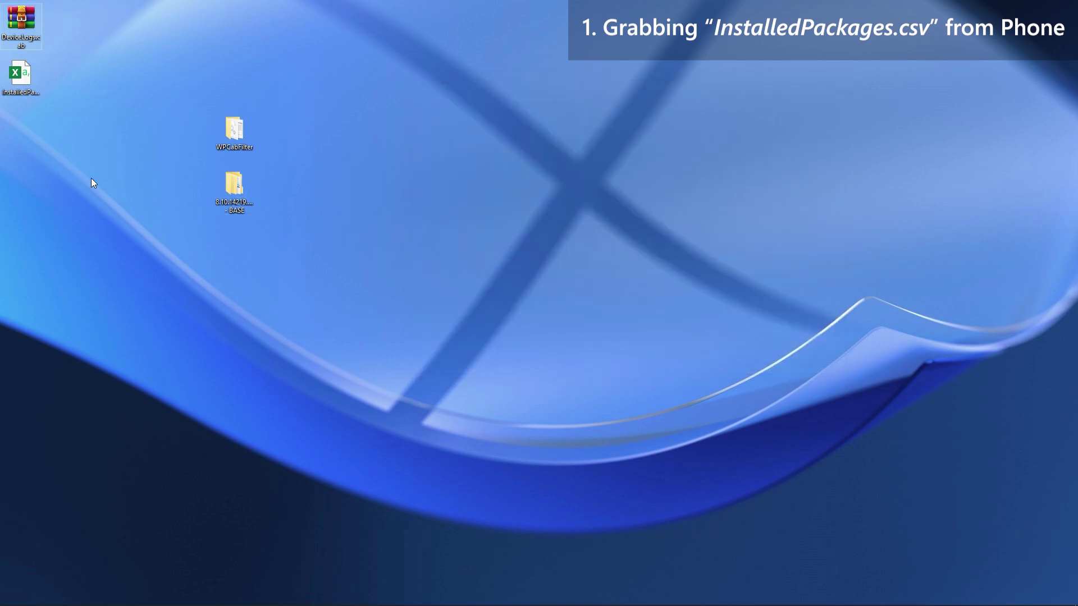
Step: Move InstalledPackages.csv into the WPCabFilter folder with cut and paste
{"action": "left_click_drag", "start_coordinate": [22, 81], "coordinate": [298, 137]}
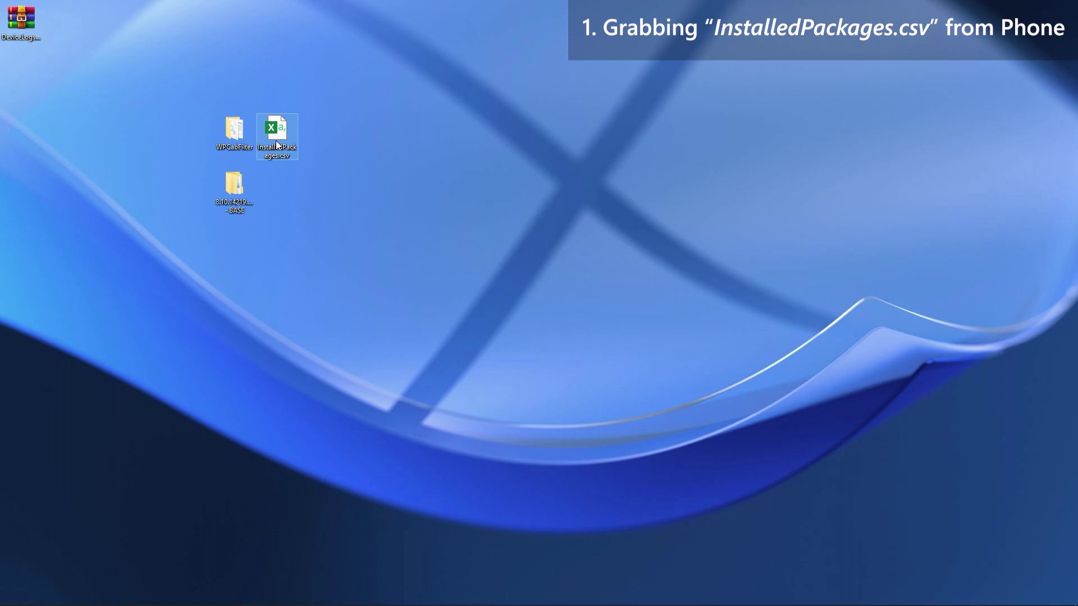
{"action": "right_click", "coordinate": [277, 144]}
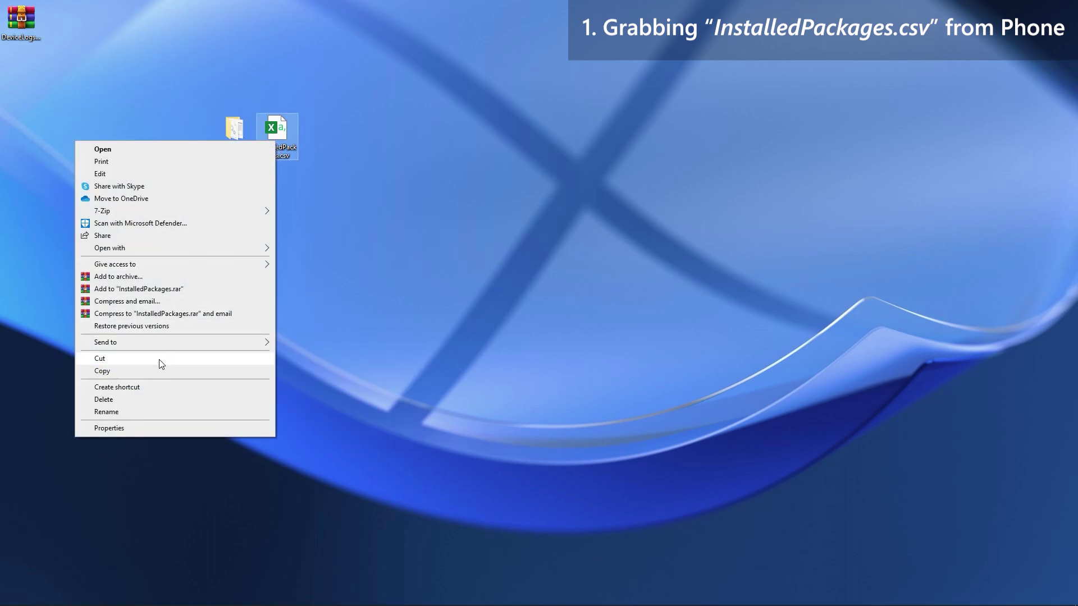
{"action": "left_click", "coordinate": [99, 357]}
{"action": "double_click", "coordinate": [247, 137]}
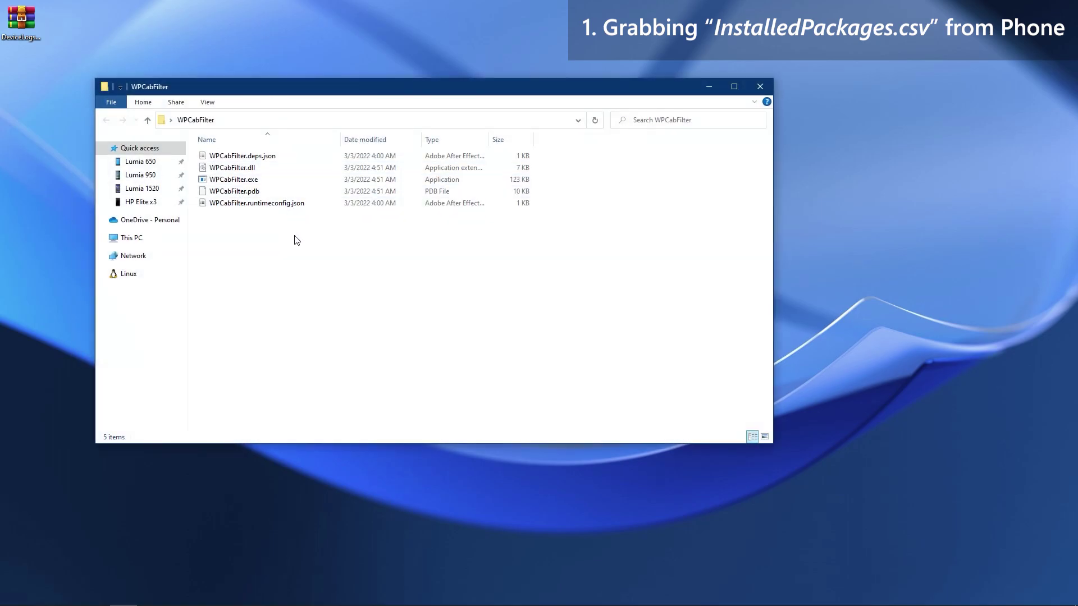
{"action": "right_click", "coordinate": [271, 236]}
{"action": "mouse_move", "coordinate": [264, 244]}
{"action": "left_click", "coordinate": [202, 313]}
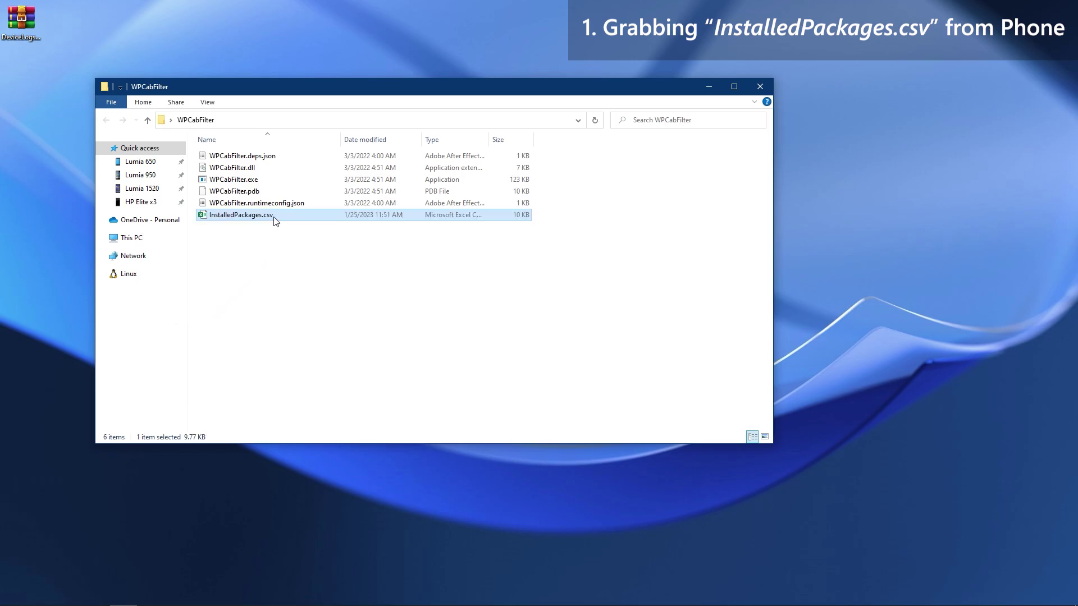
{"action": "left_click", "coordinate": [761, 88]}
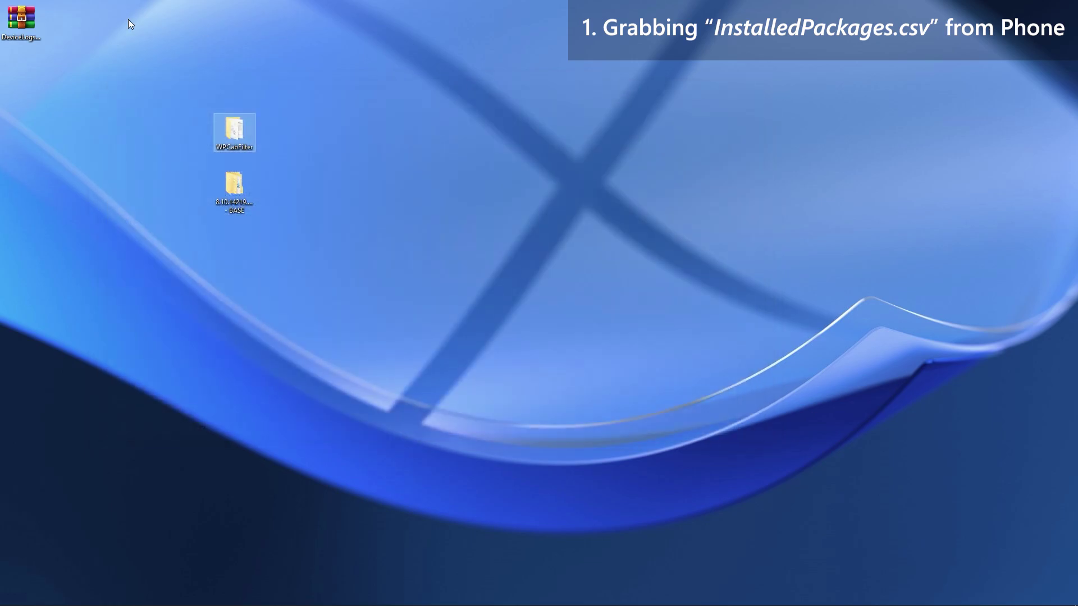
Step: Permanently delete the DeviceLogs.cab archive from the desktop
{"action": "left_click", "coordinate": [23, 17]}
{"action": "key", "text": "shift+Delete"}
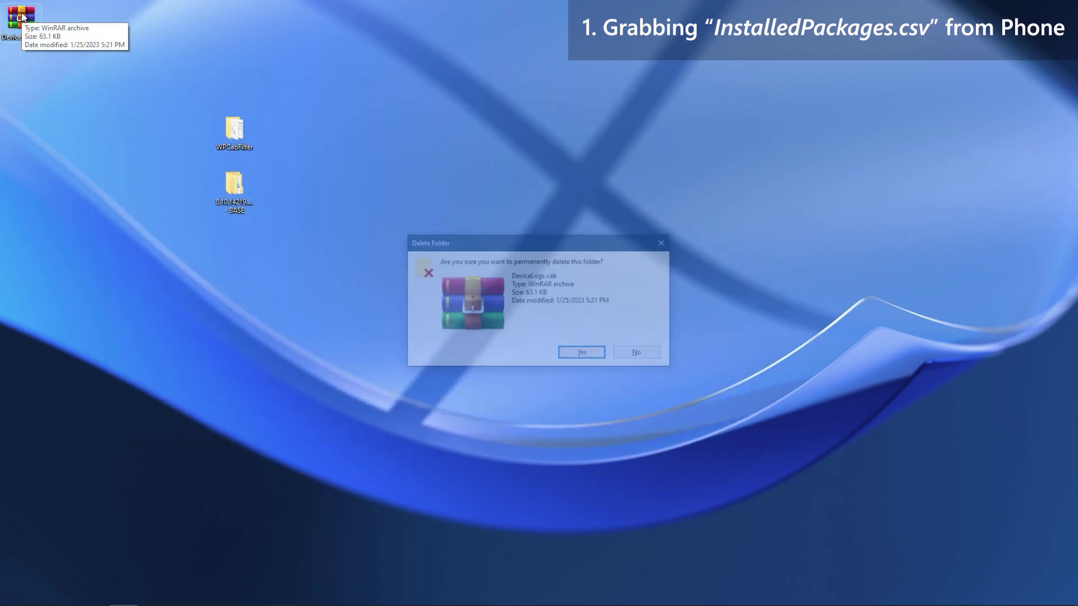
{"action": "key", "text": "Return"}
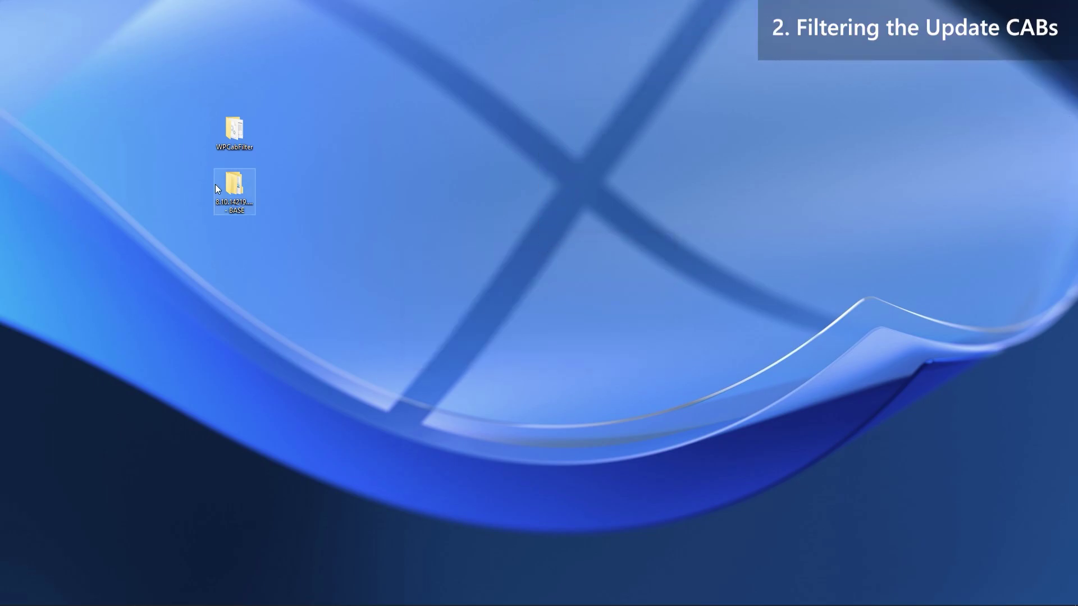
Step: Create a new desktop folder named 'Lumia 930' beneath the BASE folder
{"action": "double_click", "coordinate": [234, 194]}
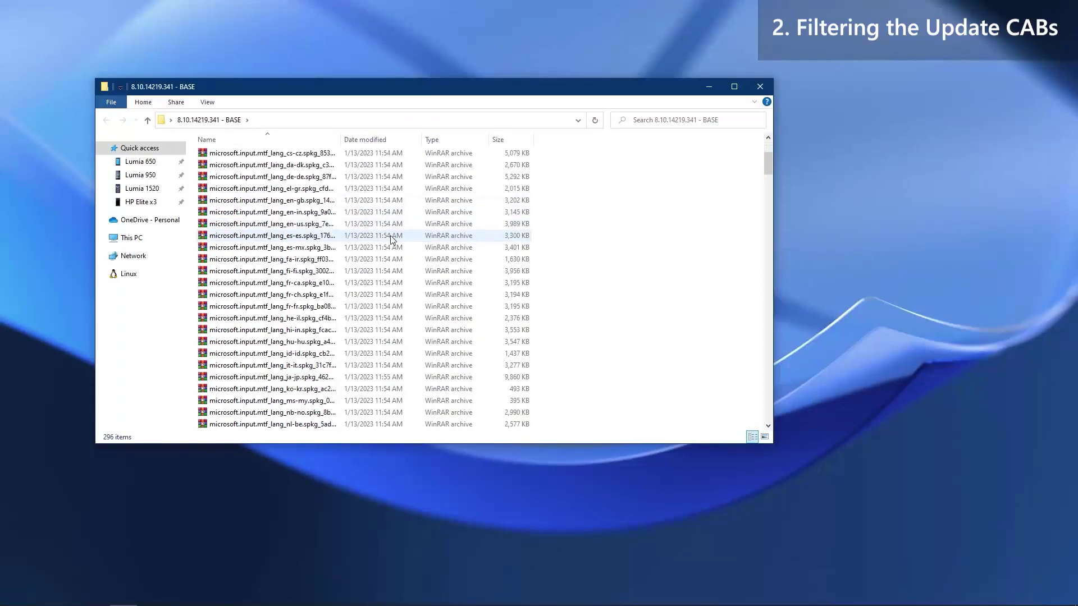
{"action": "left_click", "coordinate": [760, 87]}
{"action": "right_click", "coordinate": [345, 196]}
{"action": "mouse_move", "coordinate": [308, 296]}
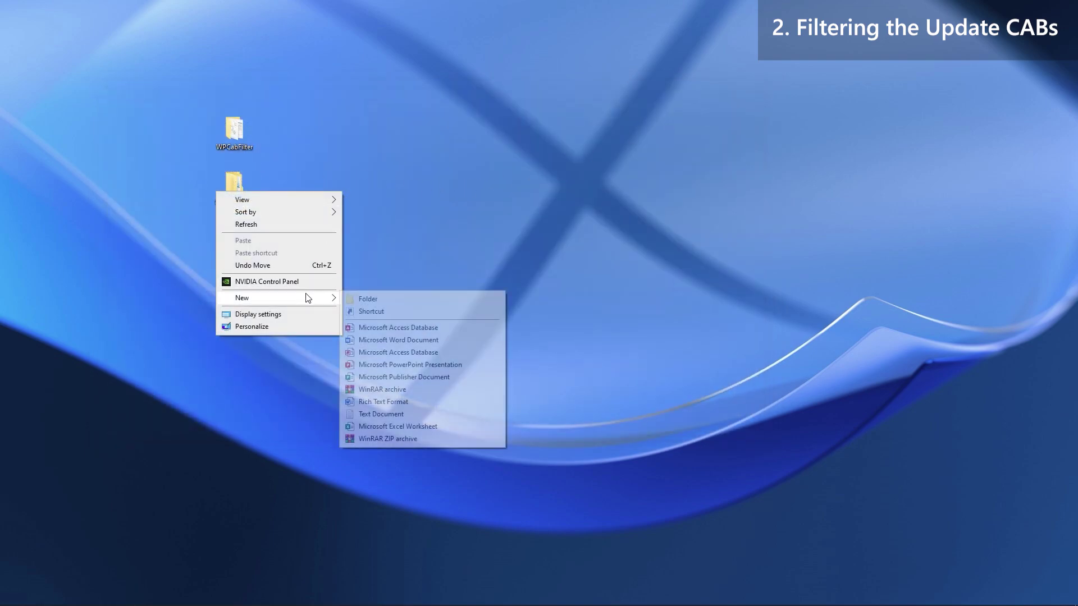
{"action": "left_click", "coordinate": [368, 298]}
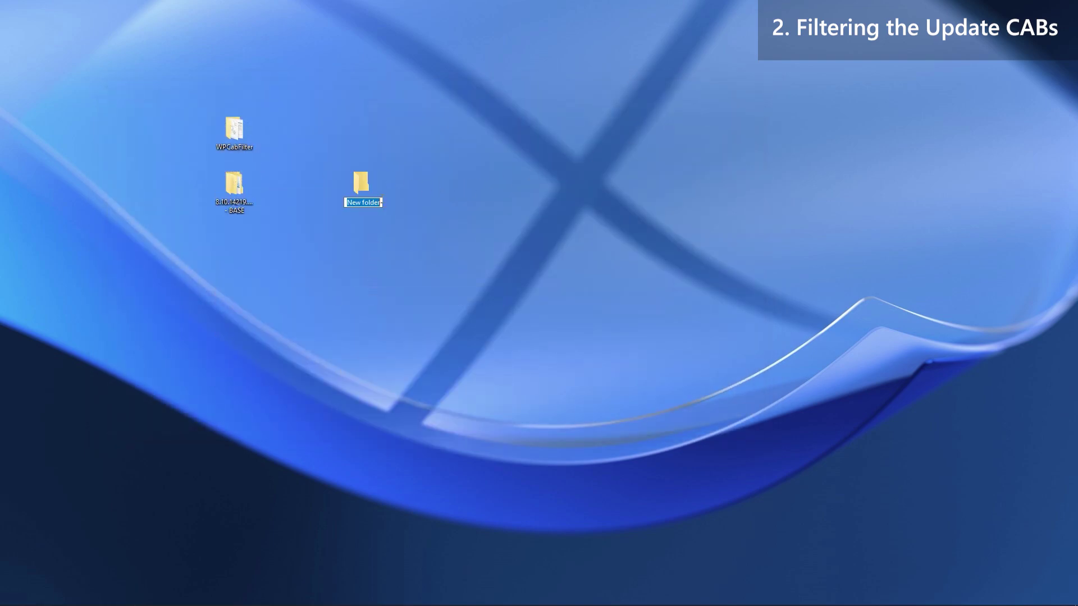
{"action": "type", "text": "Lumia 930"}
{"action": "key", "text": "Return"}
{"action": "left_click_drag", "start_coordinate": [382, 198], "coordinate": [245, 250]}
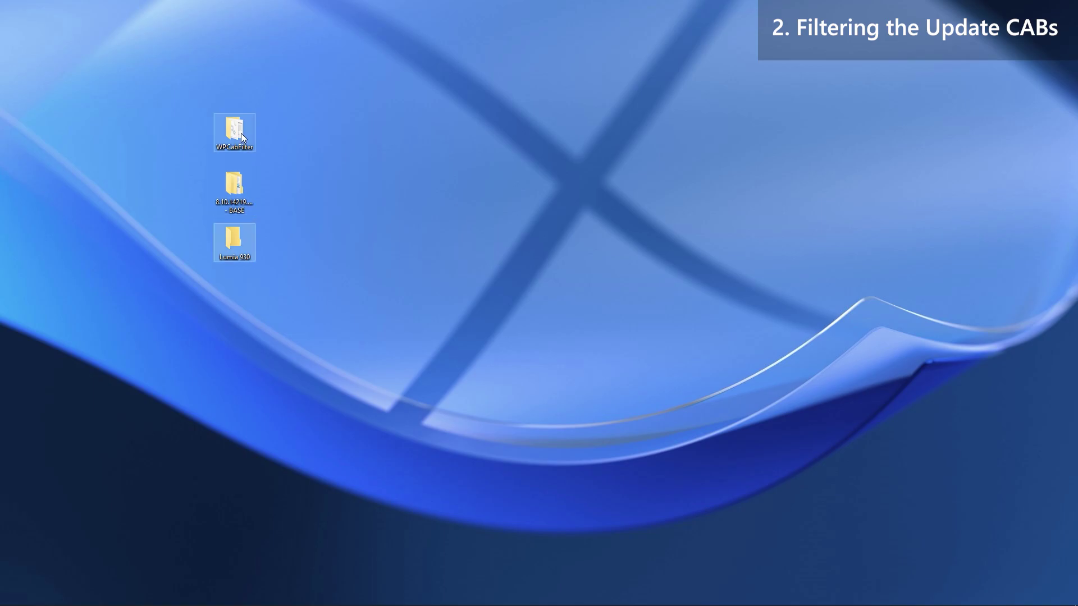
Step: Open a command prompt in the WPCabFilter folder using 'cmd' in the address bar
{"action": "left_click", "coordinate": [231, 143]}
{"action": "double_click", "coordinate": [231, 145]}
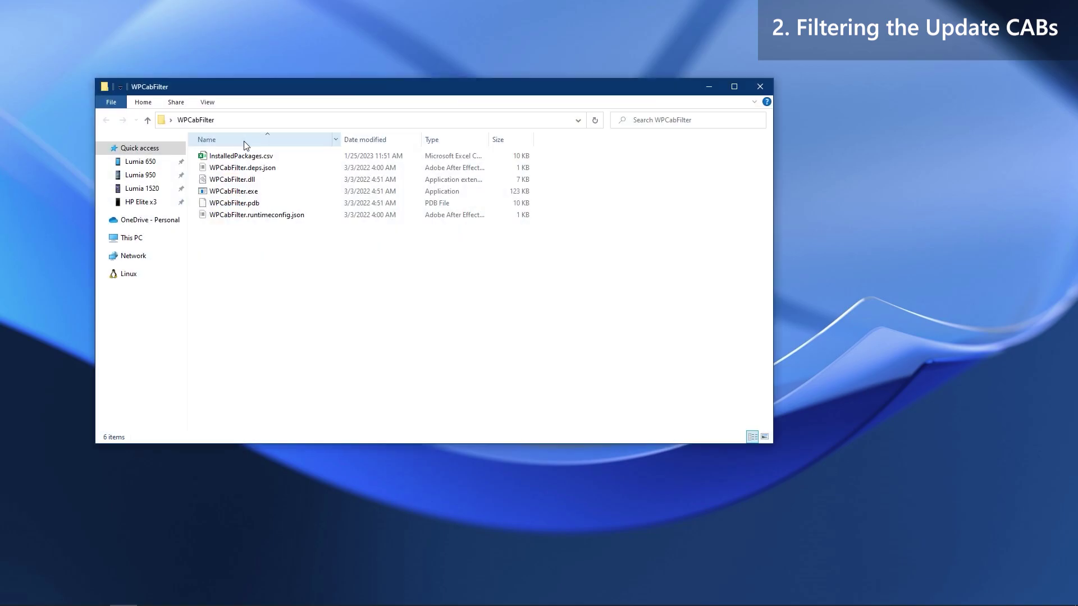
{"action": "left_click", "coordinate": [302, 120]}
{"action": "type", "text": "cmd"}
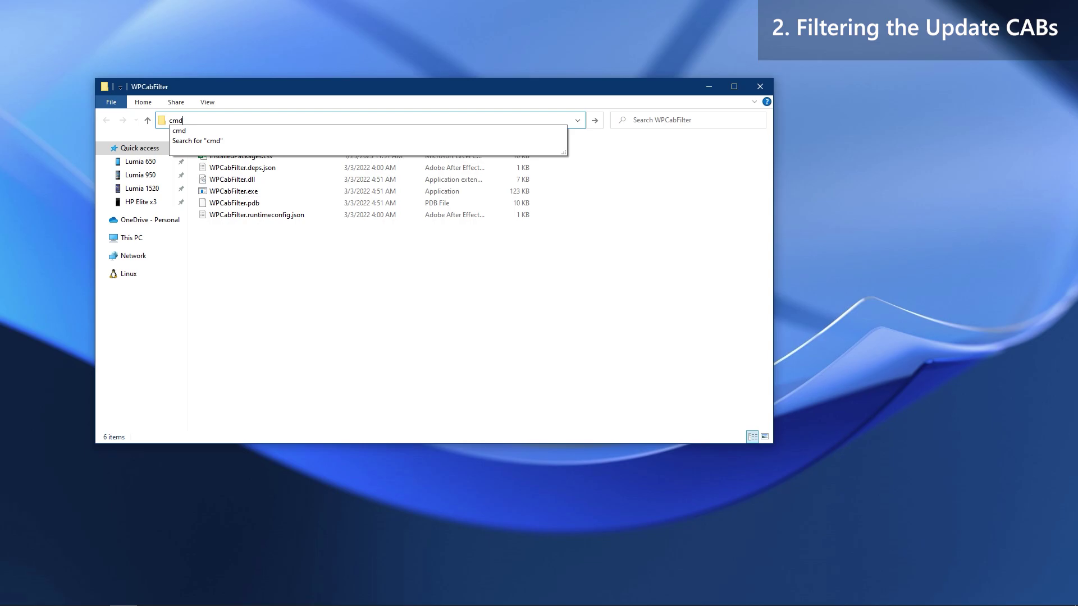
{"action": "key", "text": "Return"}
{"action": "left_click", "coordinate": [764, 86]}
{"action": "left_click_drag", "start_coordinate": [443, 51], "coordinate": [408, 318]}
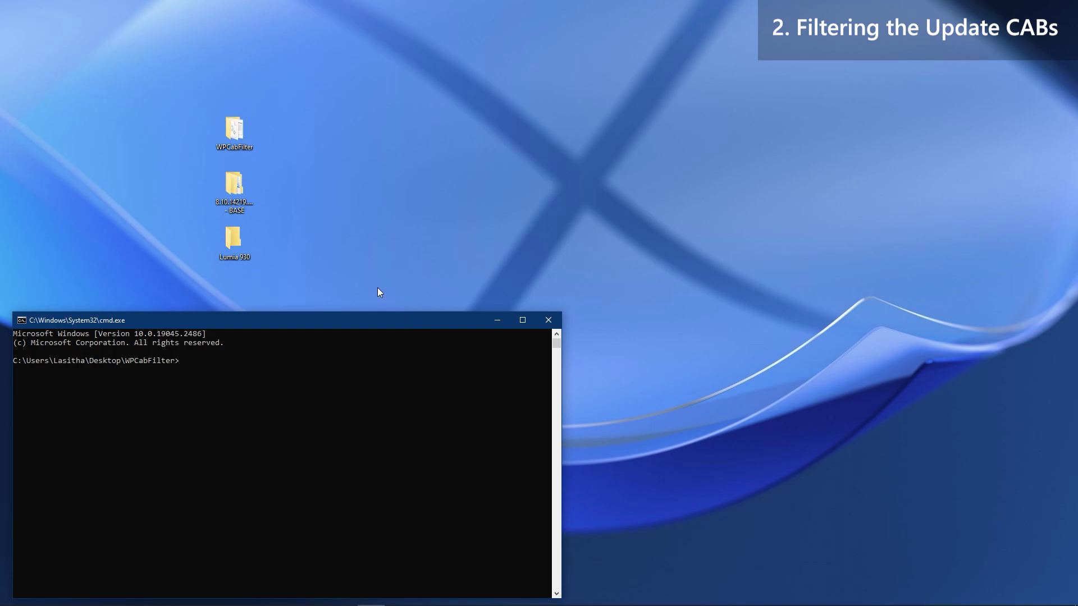
Step: Type the wpcabfilter command and paste the BASE folder path as its source
{"action": "type", "text": "wpca"}
{"action": "key", "text": "BackSpace"}
{"action": "type", "text": "cabfilter \""}
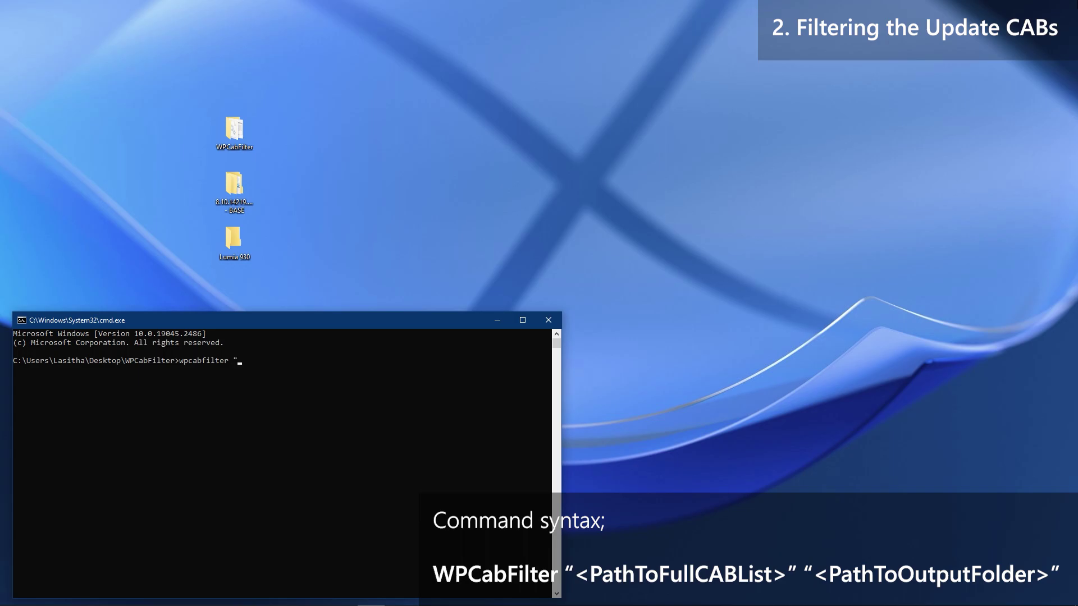
{"action": "double_click", "coordinate": [250, 184]}
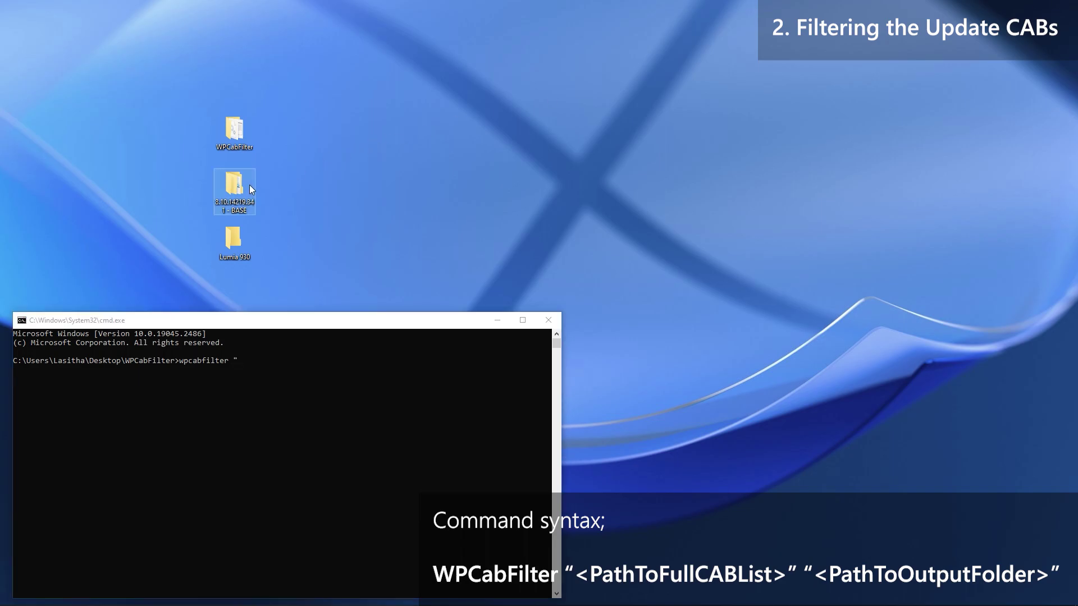
{"action": "left_click", "coordinate": [299, 120]}
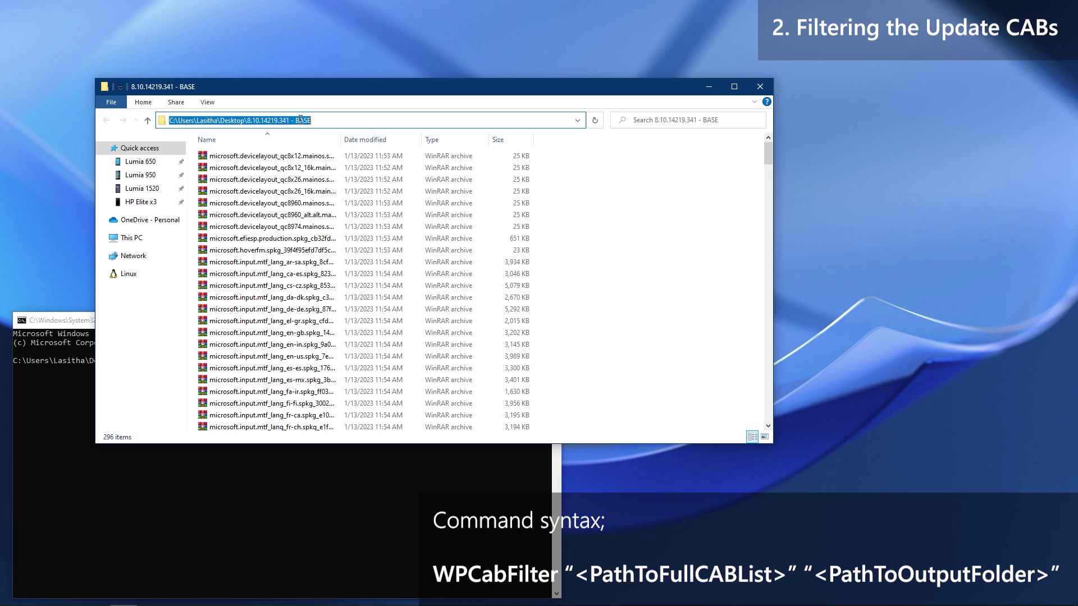
{"action": "right_click", "coordinate": [289, 119]}
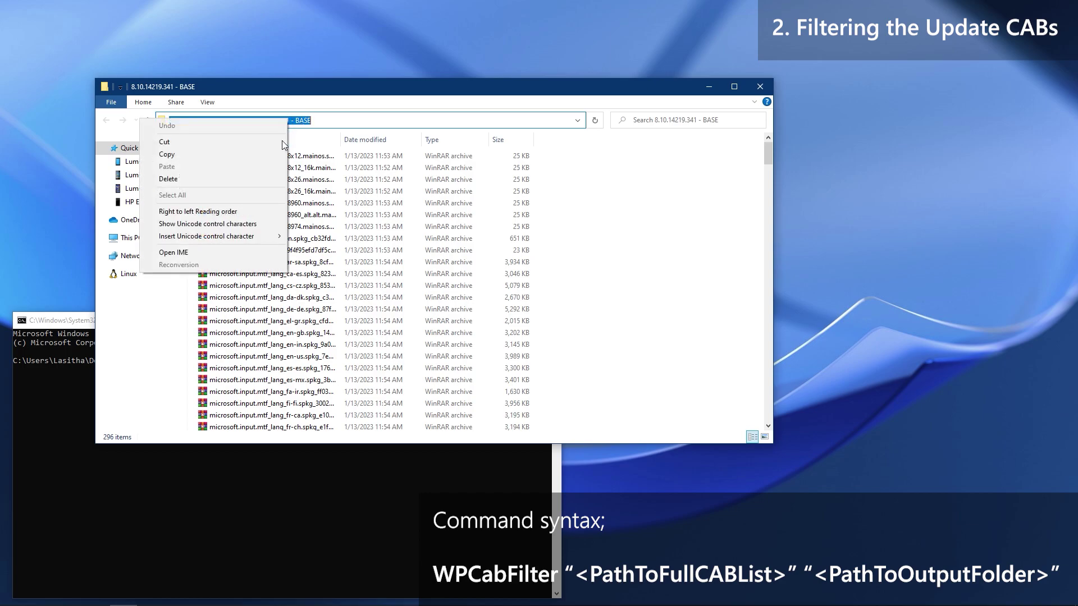
{"action": "left_click", "coordinate": [239, 160]}
{"action": "left_click", "coordinate": [769, 87]}
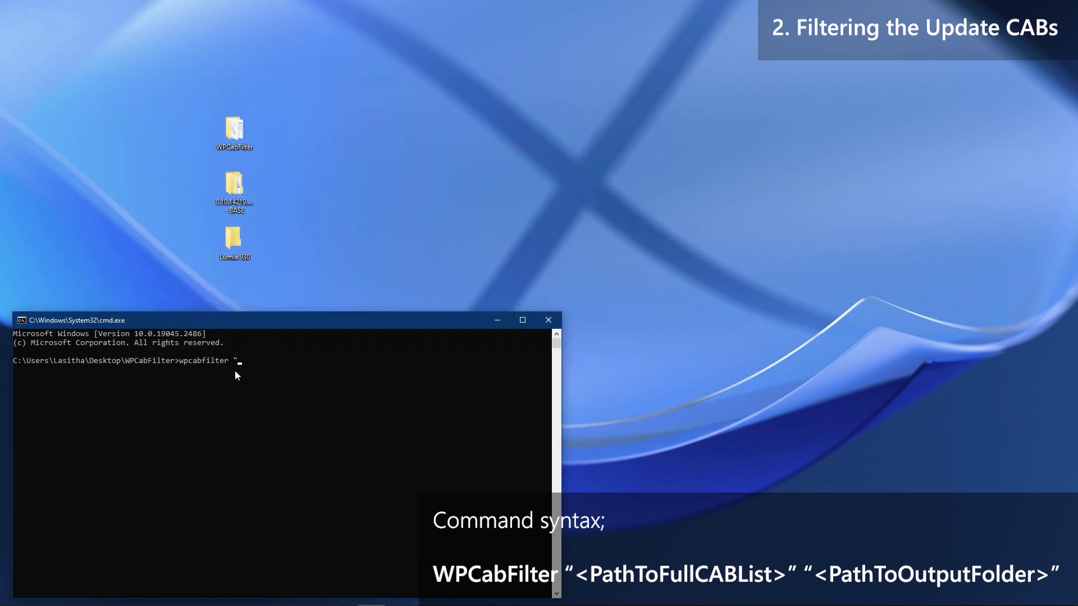
{"action": "key", "text": "ctrl+v"}
{"action": "type", "text": "\""}
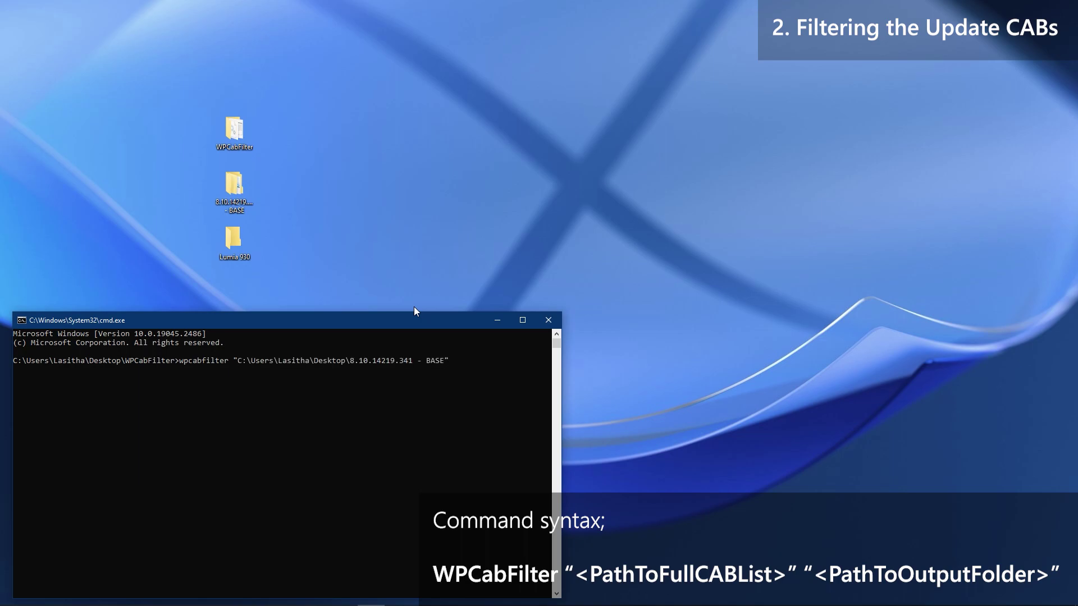
{"action": "type", "text": " \""}
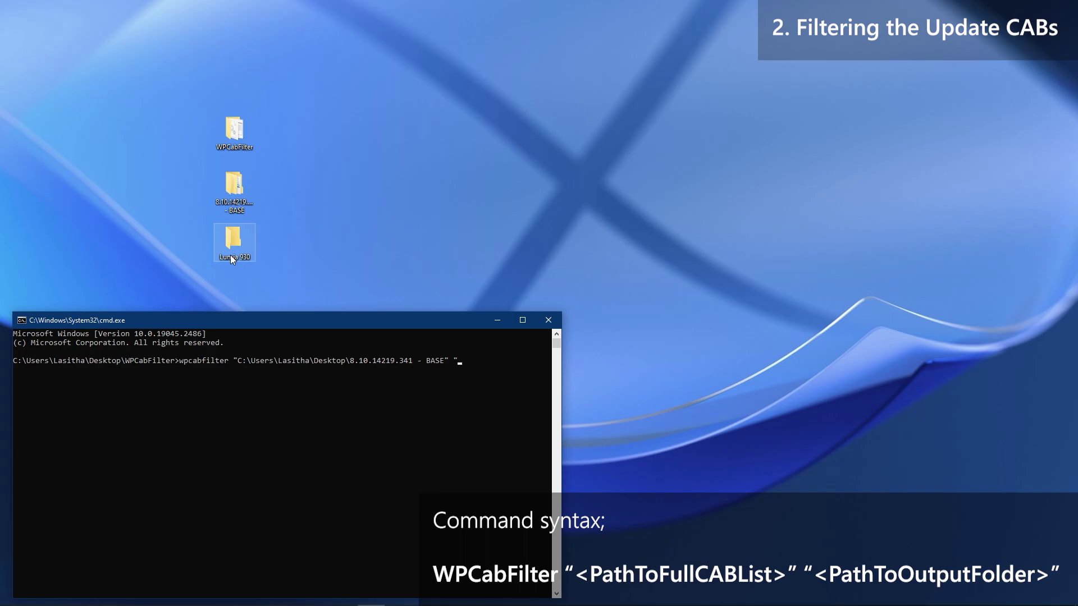
Step: Add the Lumia 930 folder path as the output and run wpcabfilter
{"action": "double_click", "coordinate": [231, 255]}
{"action": "left_click", "coordinate": [253, 119]}
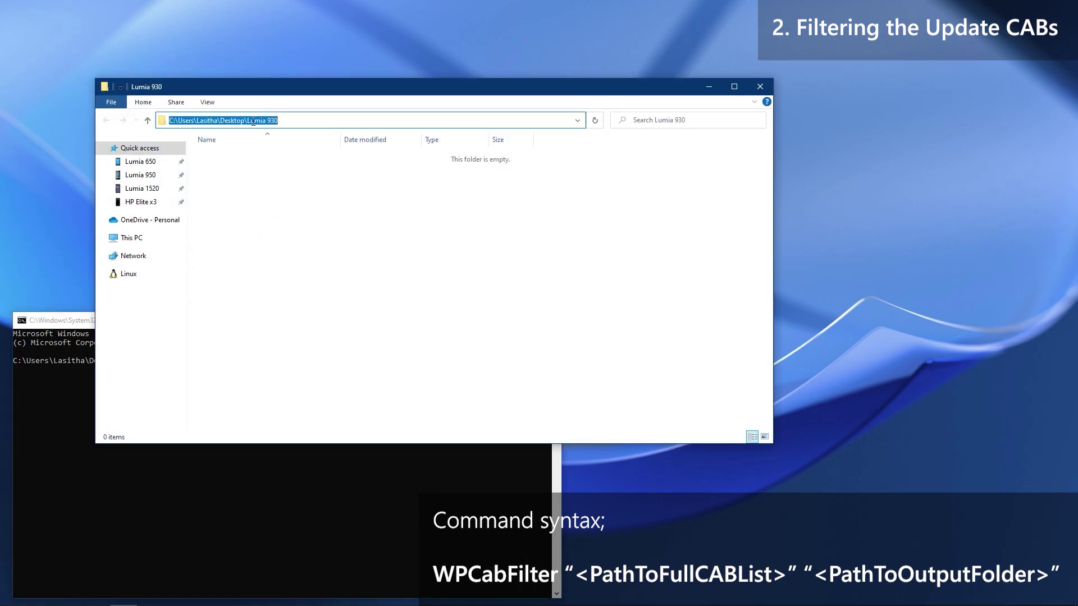
{"action": "right_click", "coordinate": [246, 120]}
{"action": "left_click", "coordinate": [211, 156]}
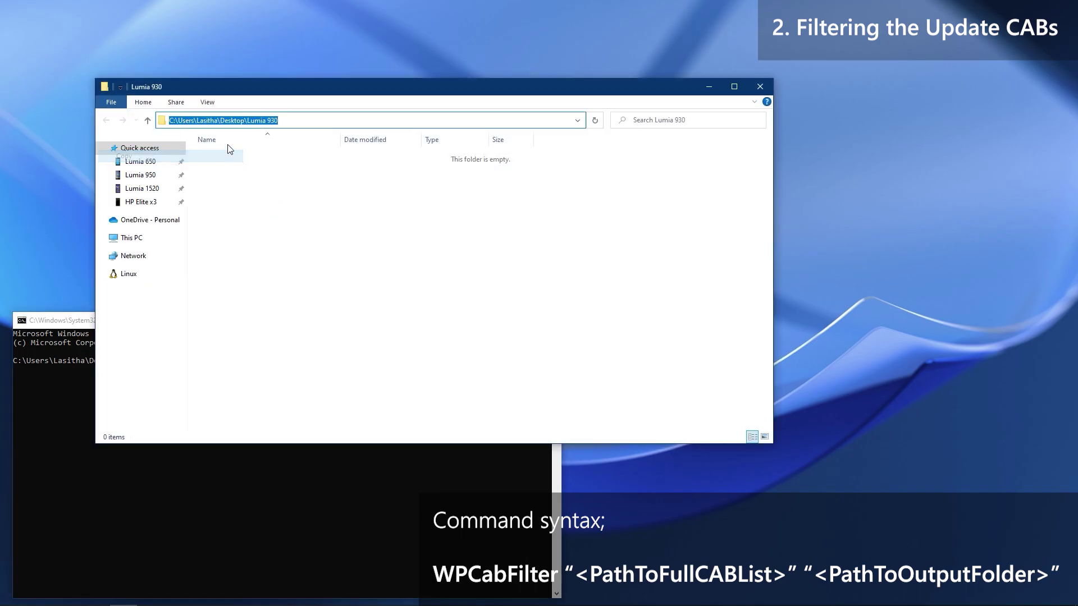
{"action": "left_click", "coordinate": [761, 87]}
{"action": "key", "text": "ctrl+v"}
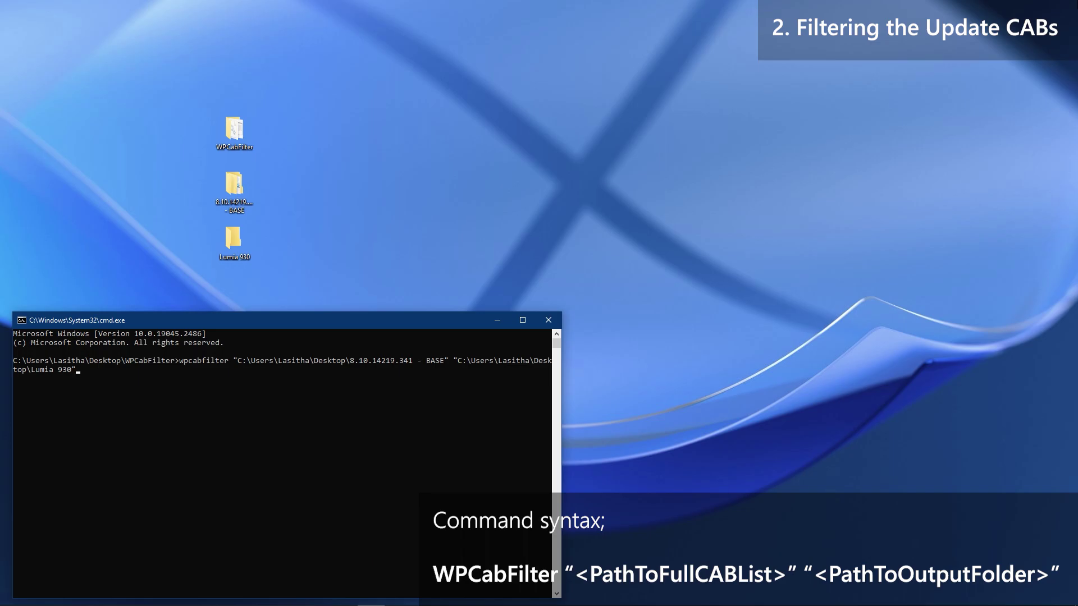
{"action": "key", "text": "Return"}
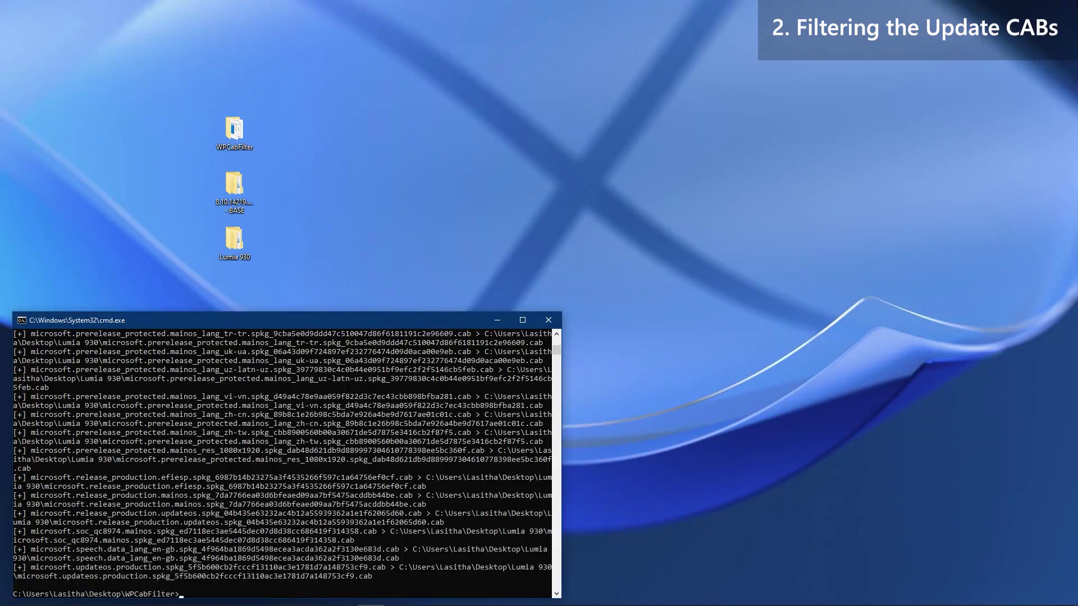
Step: Close the console and verify the Lumia 930 folder holds 135 filtered CAB archives
{"action": "left_click", "coordinate": [548, 321]}
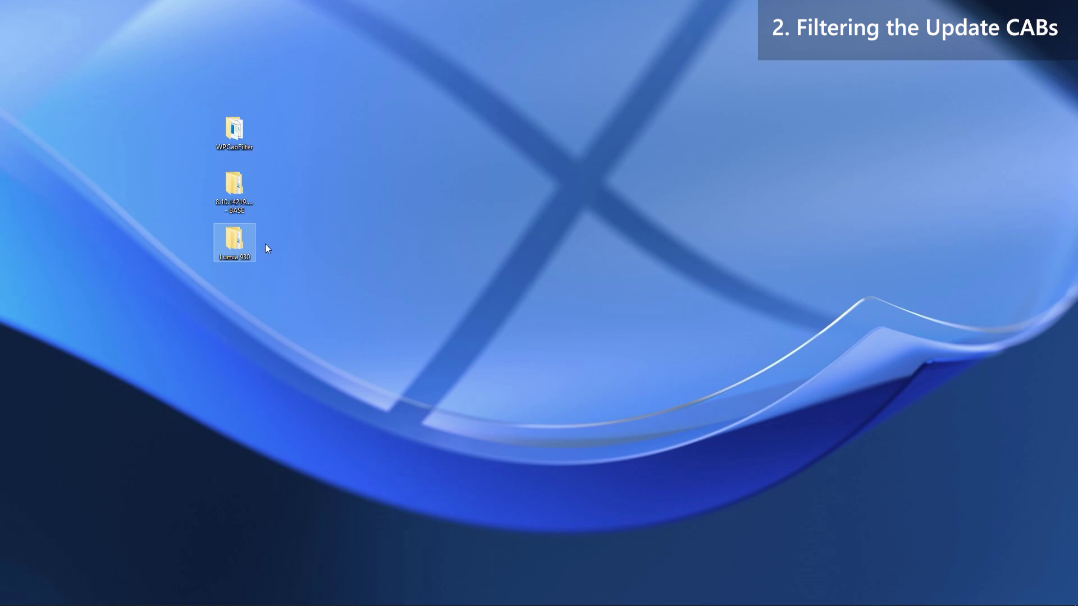
{"action": "double_click", "coordinate": [235, 241]}
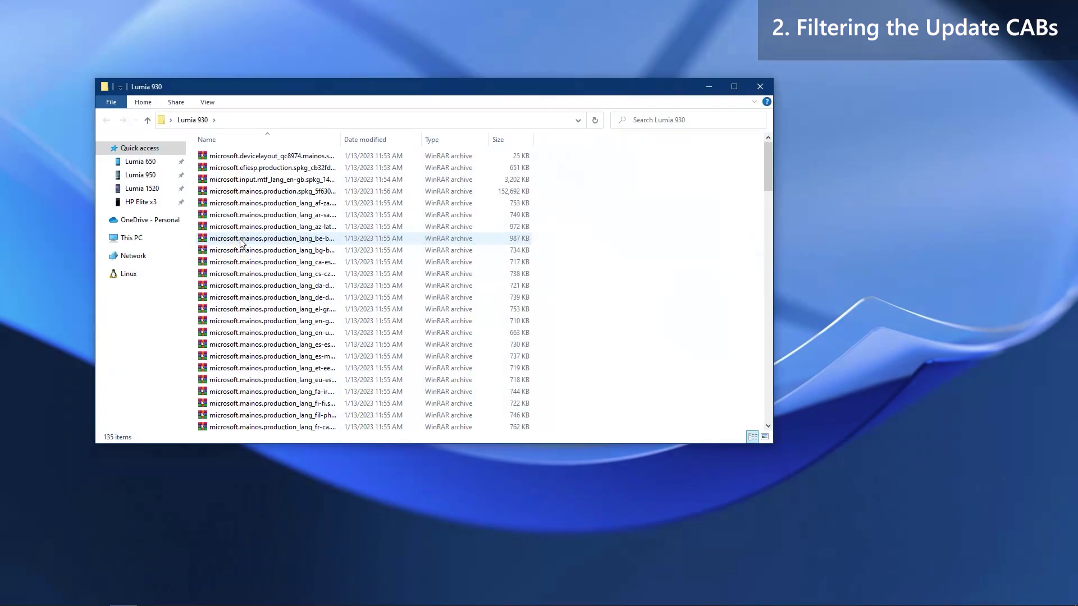
{"action": "mouse_move", "coordinate": [769, 162]}
{"action": "left_mouse_down"}
{"action": "mouse_move", "coordinate": [763, 382]}
{"action": "mouse_move", "coordinate": [765, 162]}
{"action": "left_mouse_up"}
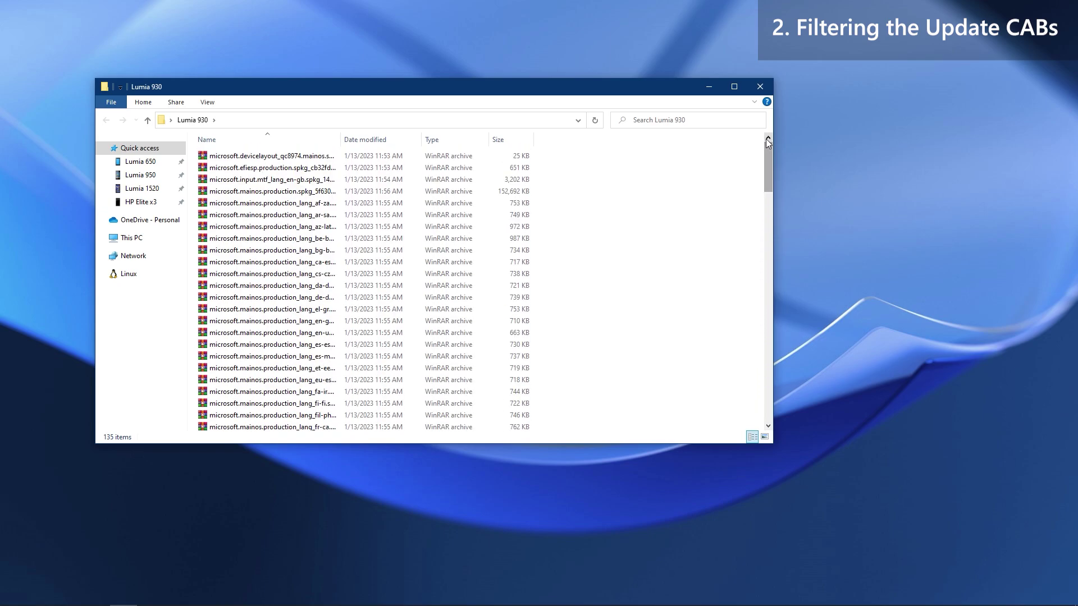
{"action": "left_click", "coordinate": [760, 86]}
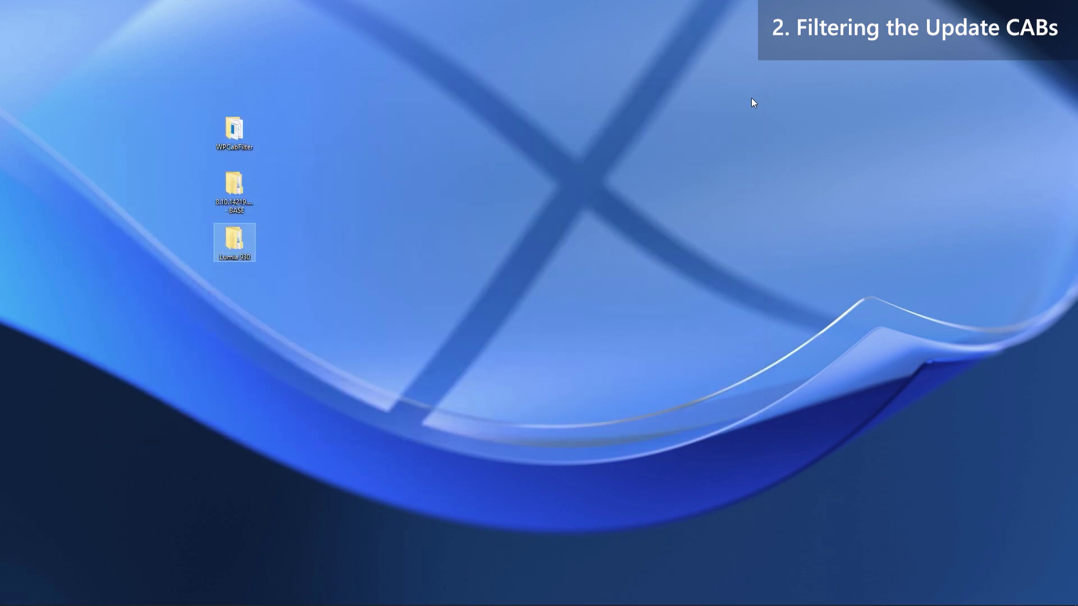
{"action": "left_click", "coordinate": [754, 102]}
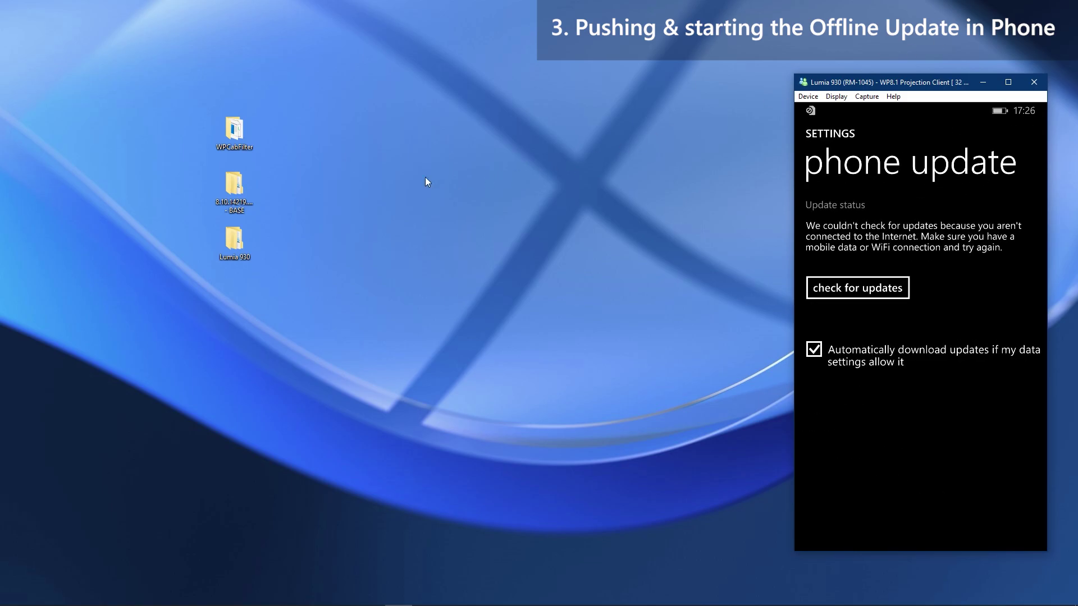
Step: Copy the Lumia 930 folder path from the address bar
{"action": "double_click", "coordinate": [237, 252]}
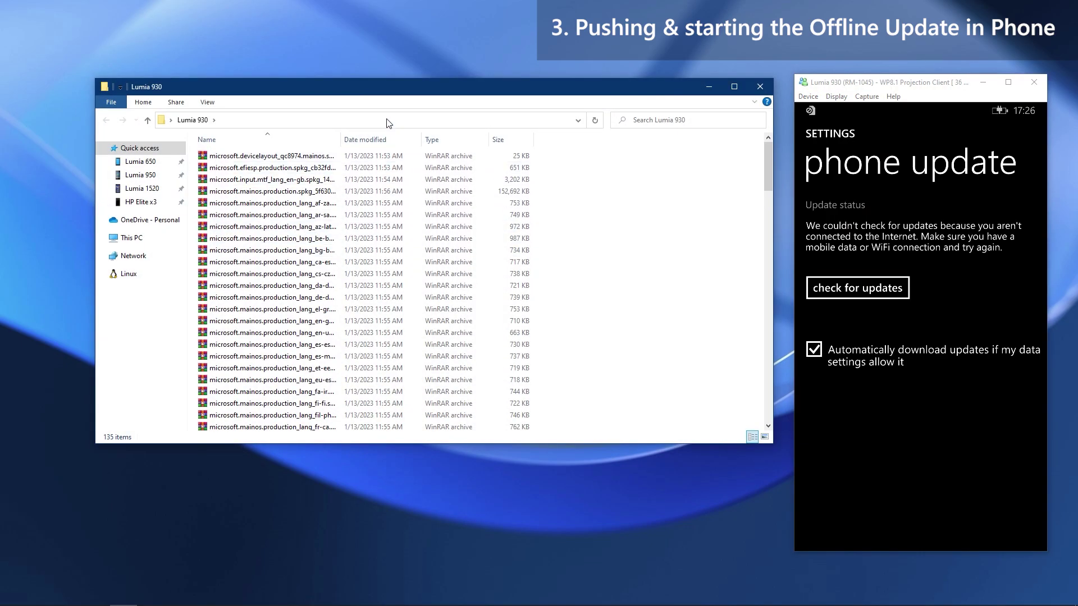
{"action": "left_click", "coordinate": [389, 123]}
{"action": "right_click", "coordinate": [253, 121]}
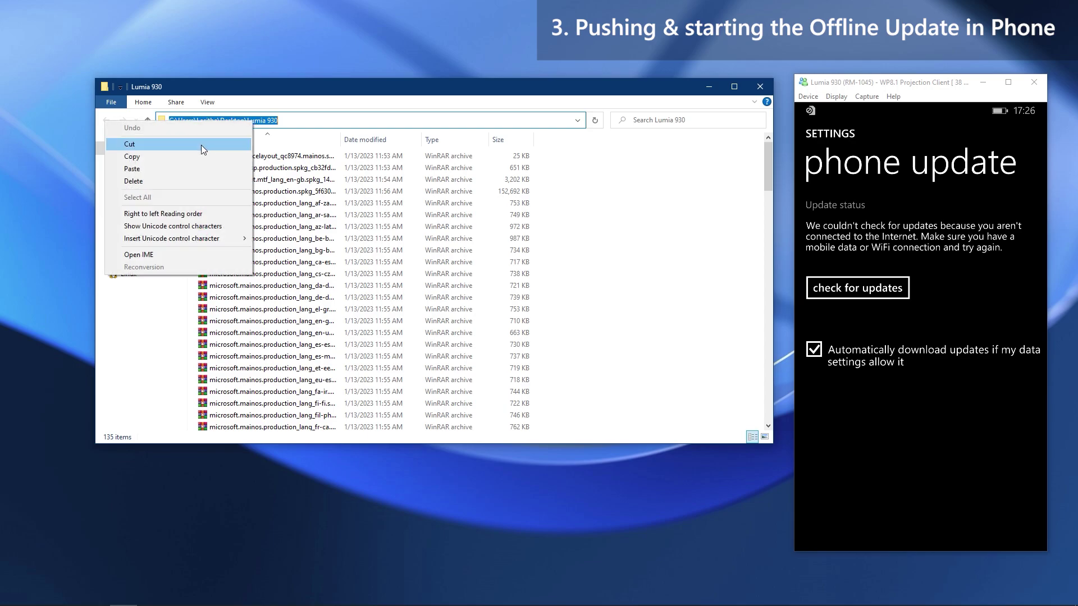
{"action": "left_click", "coordinate": [197, 153]}
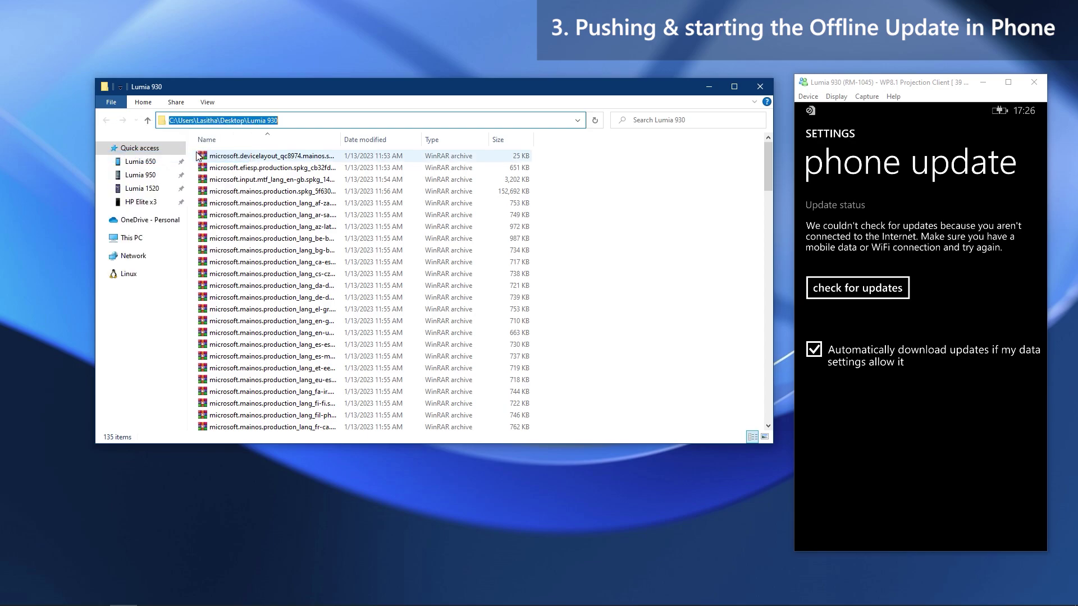
Step: Open a command prompt in C:\Program Files (x86)\Windows Kits\10\Tools\bin\i386
{"action": "left_click", "coordinate": [155, 239]}
{"action": "left_click", "coordinate": [380, 241]}
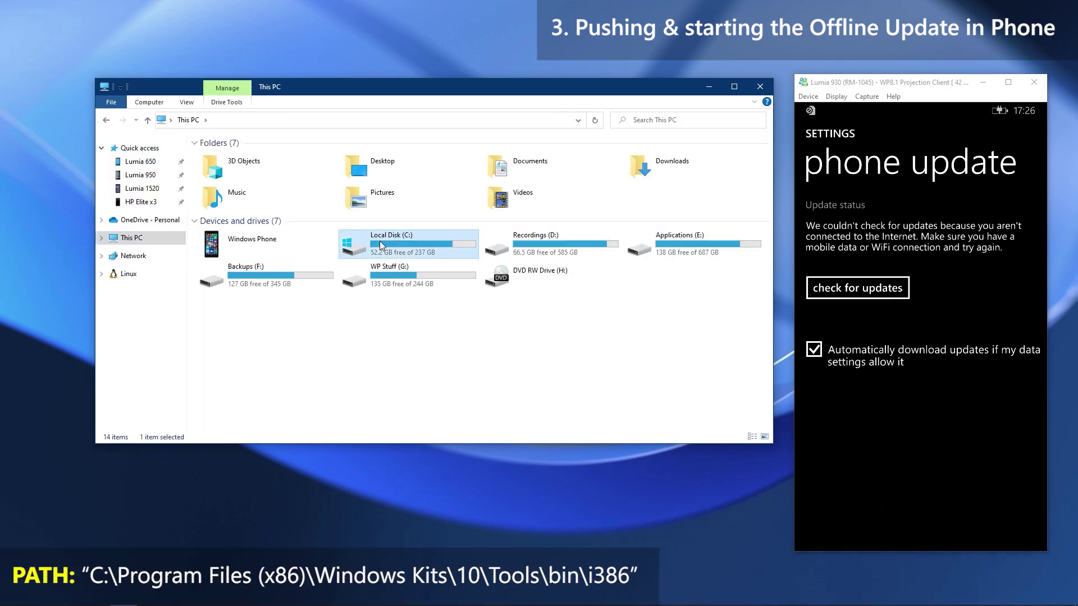
{"action": "double_click", "coordinate": [379, 241]}
{"action": "double_click", "coordinate": [319, 216]}
{"action": "scroll", "coordinate": [321, 223], "scroll_direction": "down", "scroll_amount": 5}
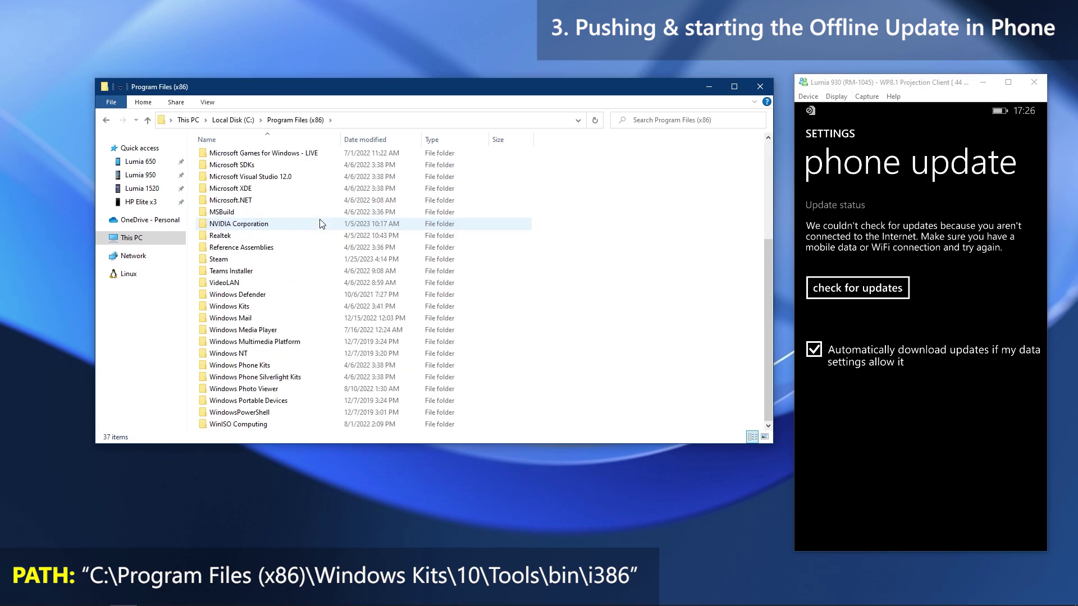
{"action": "double_click", "coordinate": [275, 306]}
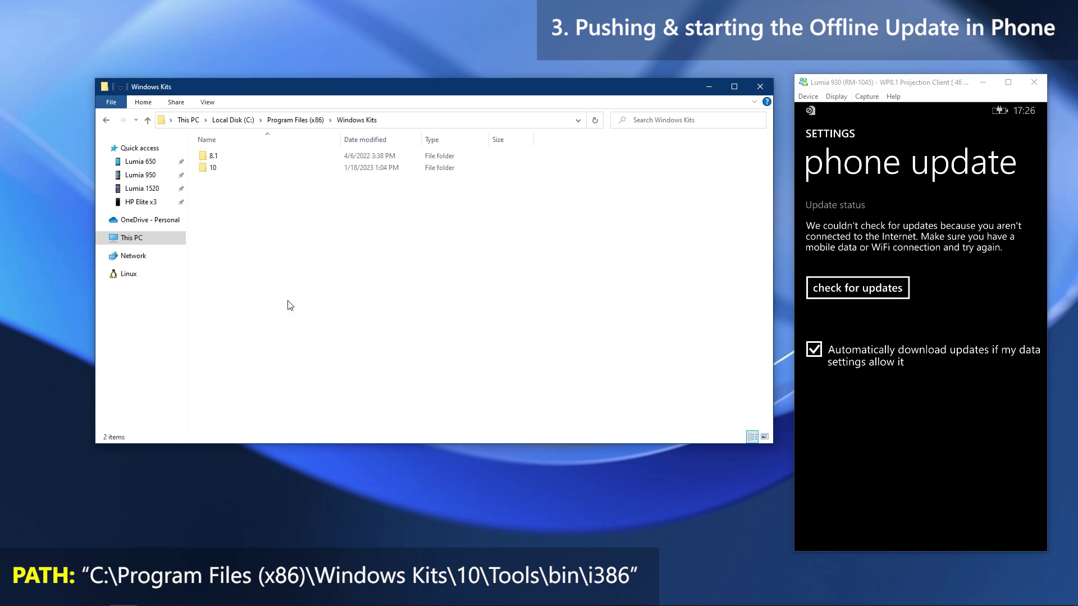
{"action": "double_click", "coordinate": [231, 175]}
{"action": "double_click", "coordinate": [233, 204]}
{"action": "double_click", "coordinate": [219, 157]}
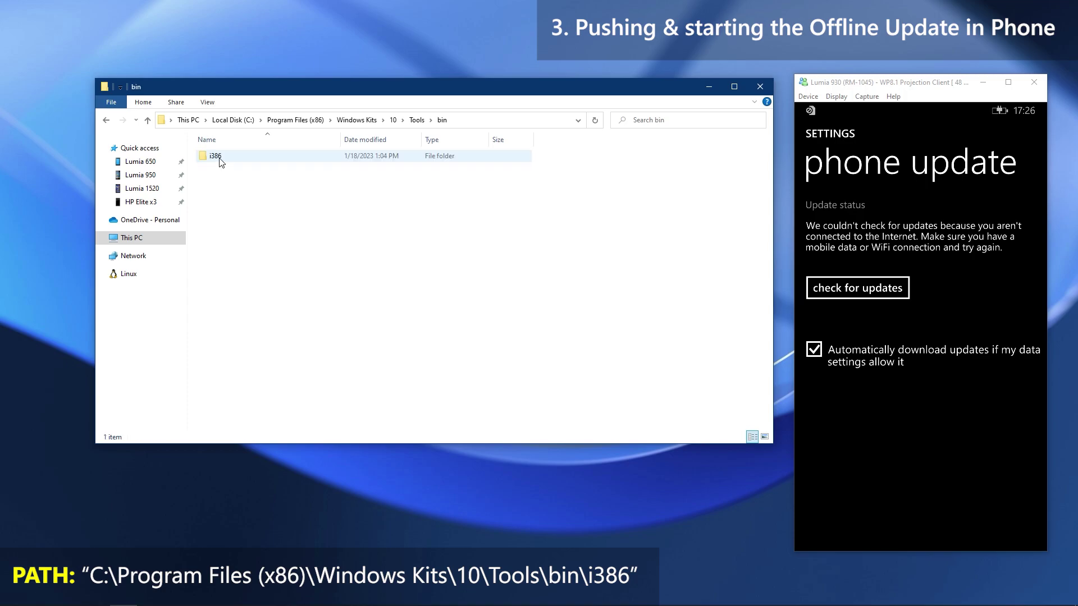
{"action": "double_click", "coordinate": [219, 158]}
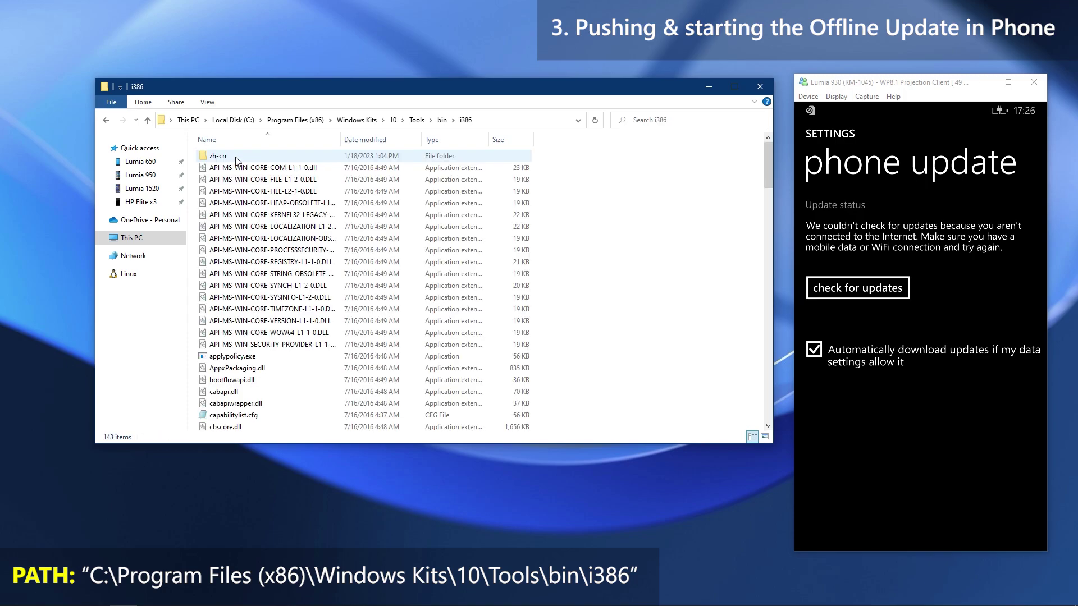
{"action": "left_click", "coordinate": [507, 127]}
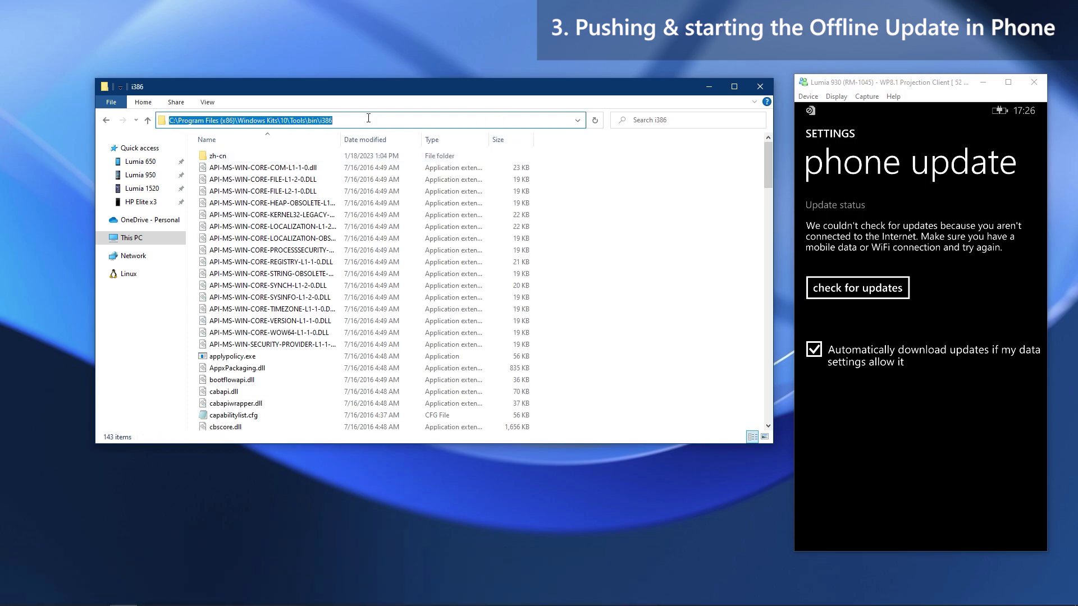
{"action": "type", "text": "cmd"}
{"action": "key", "text": "Return"}
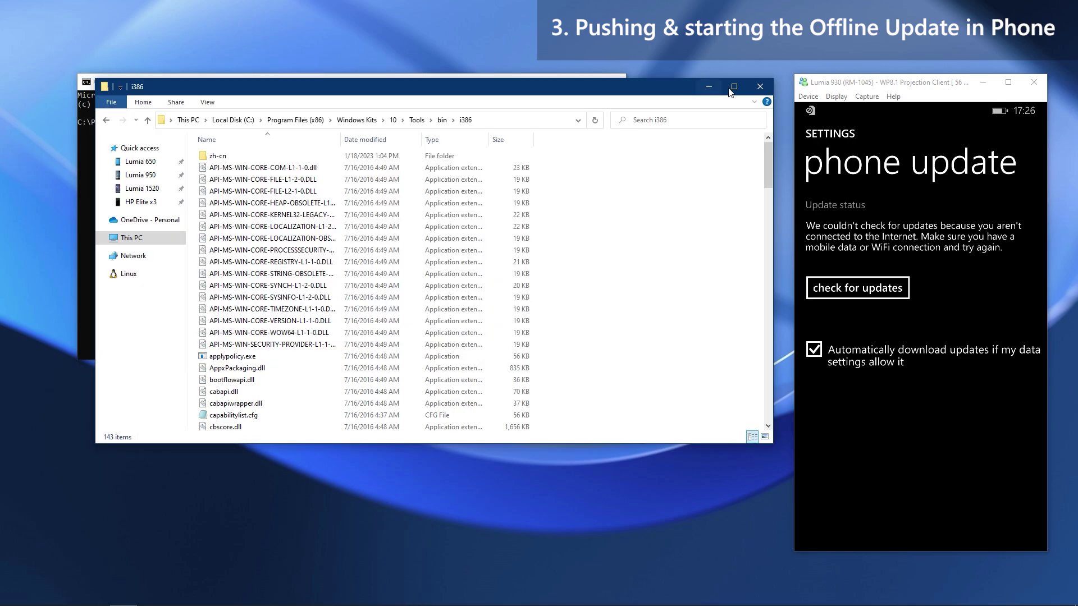
{"action": "left_click", "coordinate": [760, 86]}
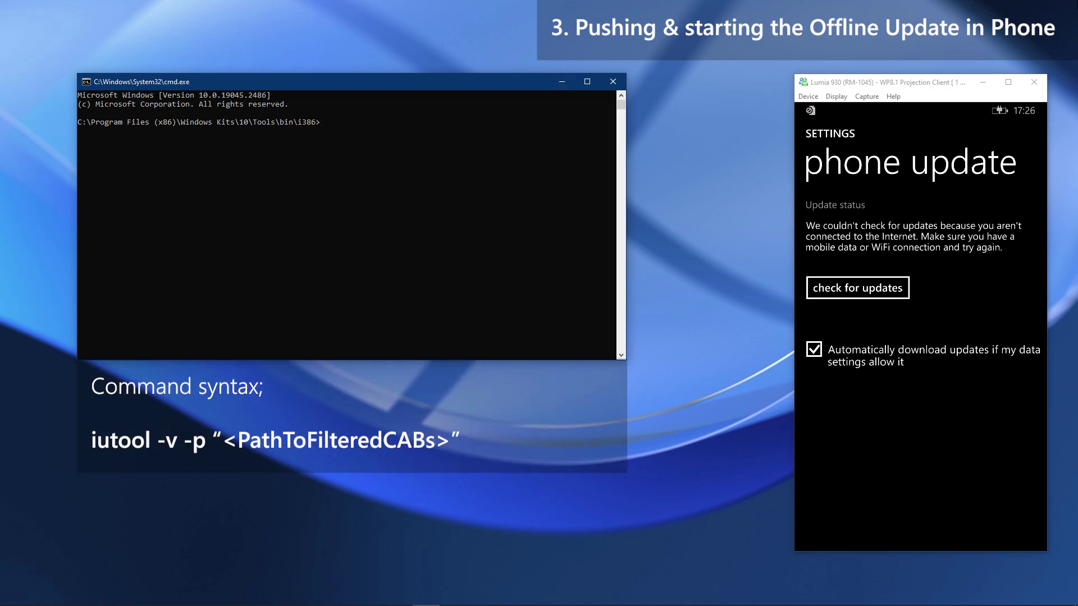
Step: Run iutool -v -p with the pasted Lumia 930 path to install the 135 CABs
{"action": "type", "text": "iutool -v -p \""}
{"action": "type", "text": "C:\\Users\\Lasitha\\Desktop\\Lumia 930"}
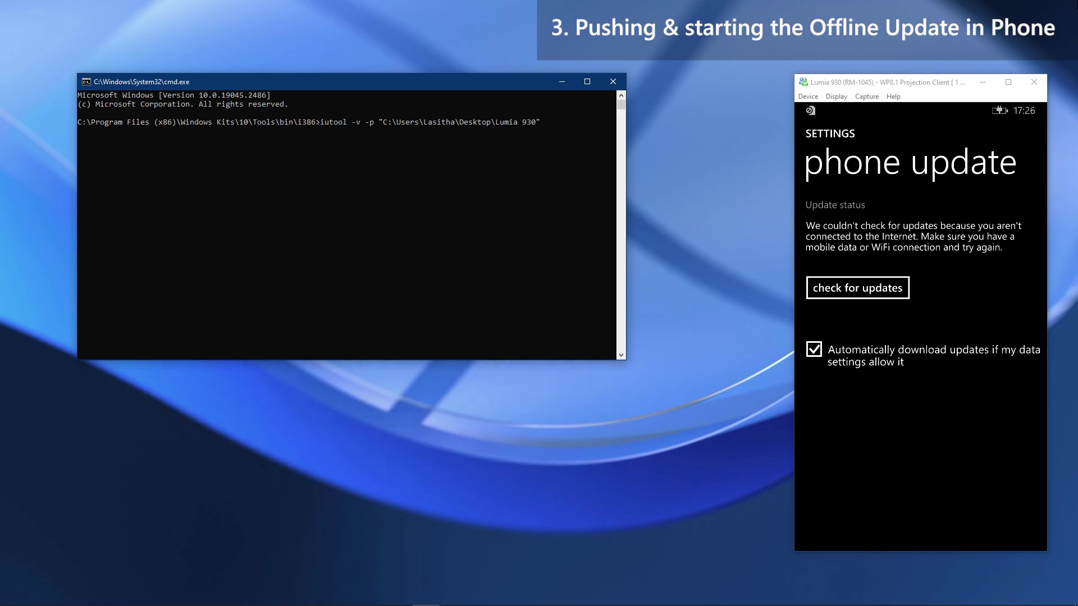
{"action": "key", "text": "Return"}
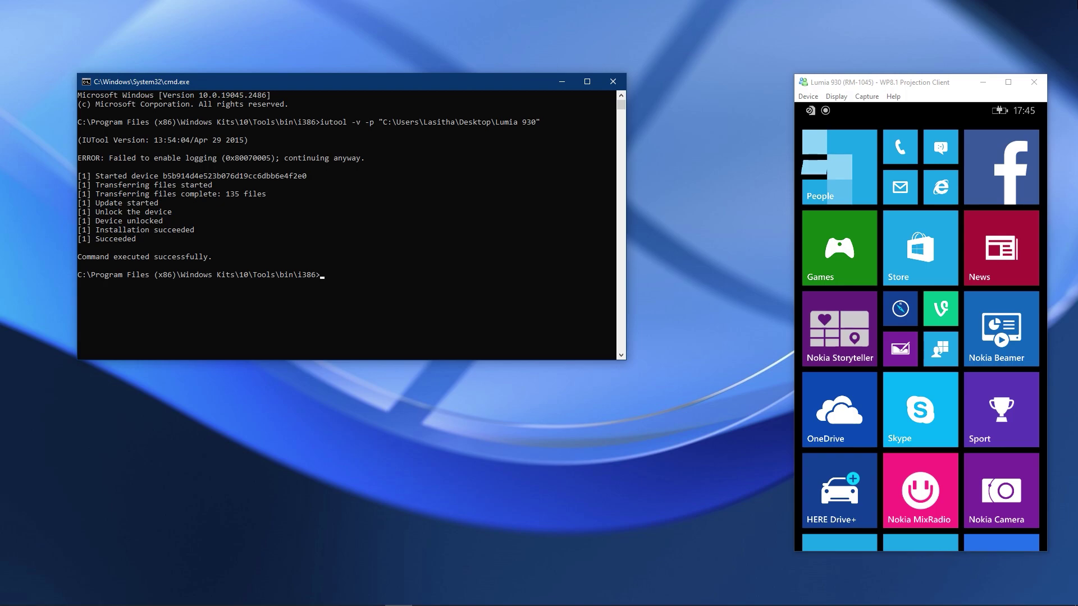
Step: Select the 'Command executed successfully.' line and close the console
{"action": "left_click_drag", "start_coordinate": [214, 258], "coordinate": [79, 260]}
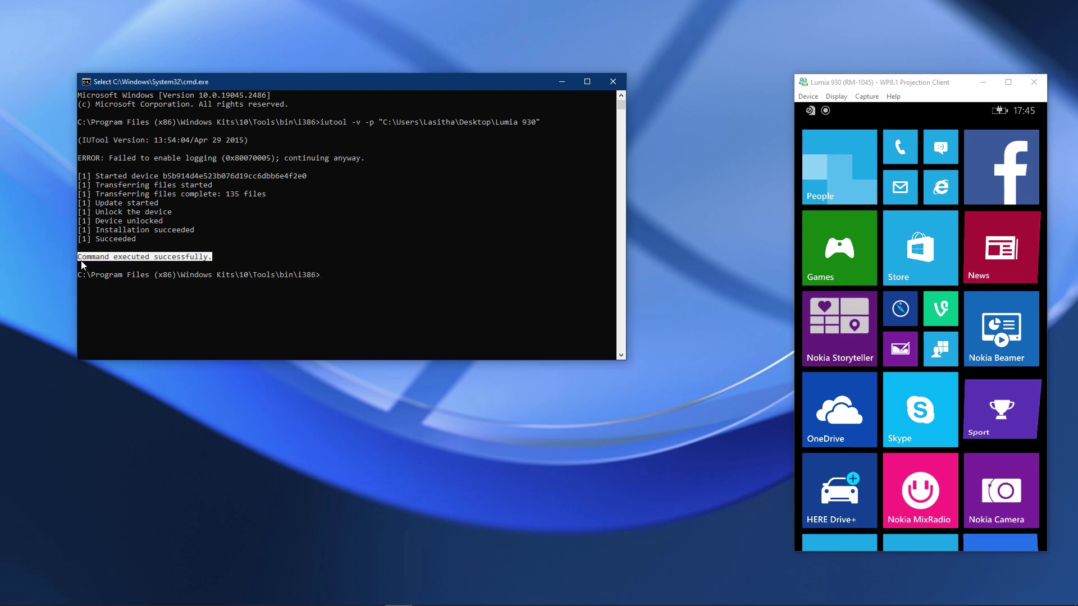
{"action": "left_click", "coordinate": [611, 84]}
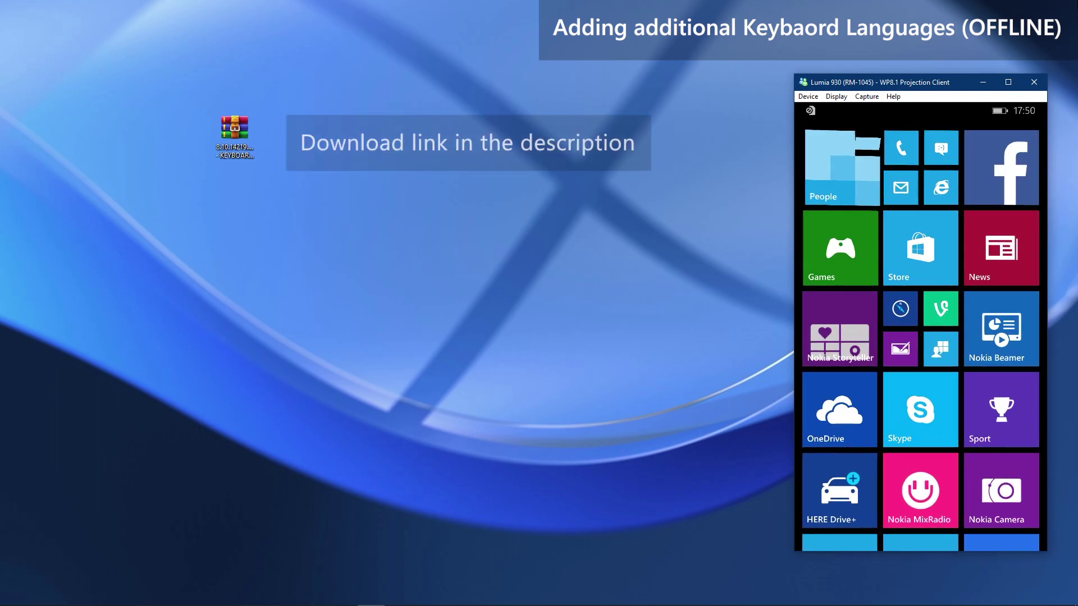
Step: Extract the KEYBOARD_LANG archive onto the desktop, then delete the archive
{"action": "left_click", "coordinate": [236, 163]}
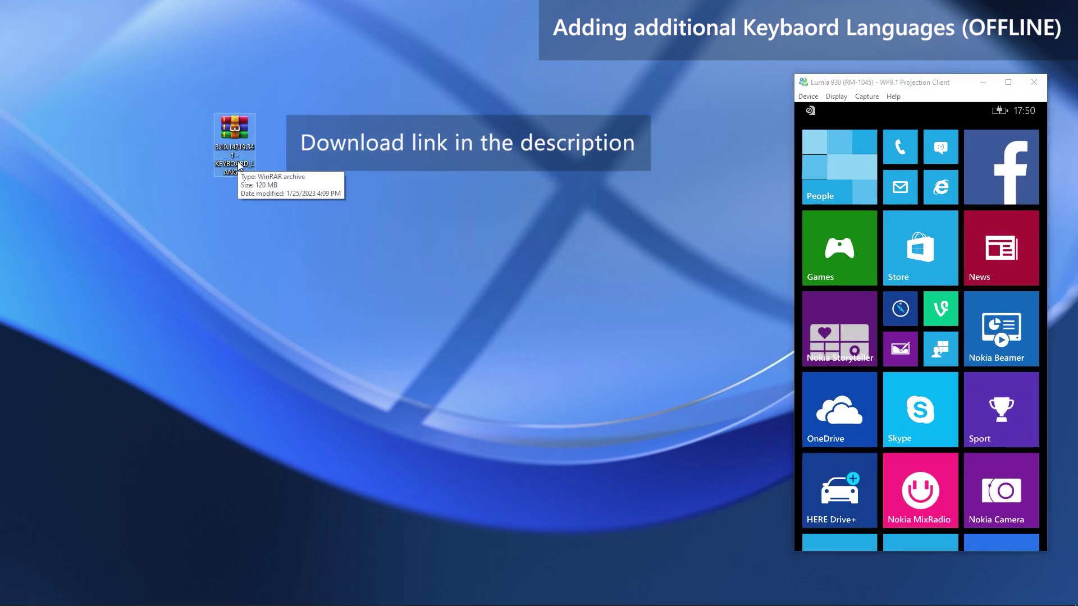
{"action": "right_click", "coordinate": [238, 163]}
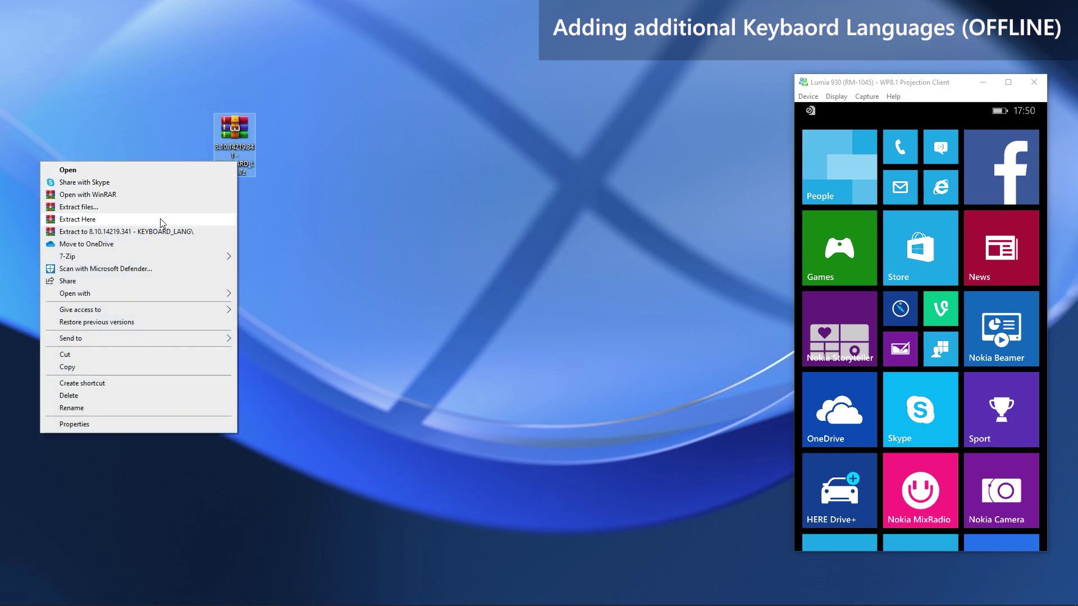
{"action": "left_click", "coordinate": [162, 220]}
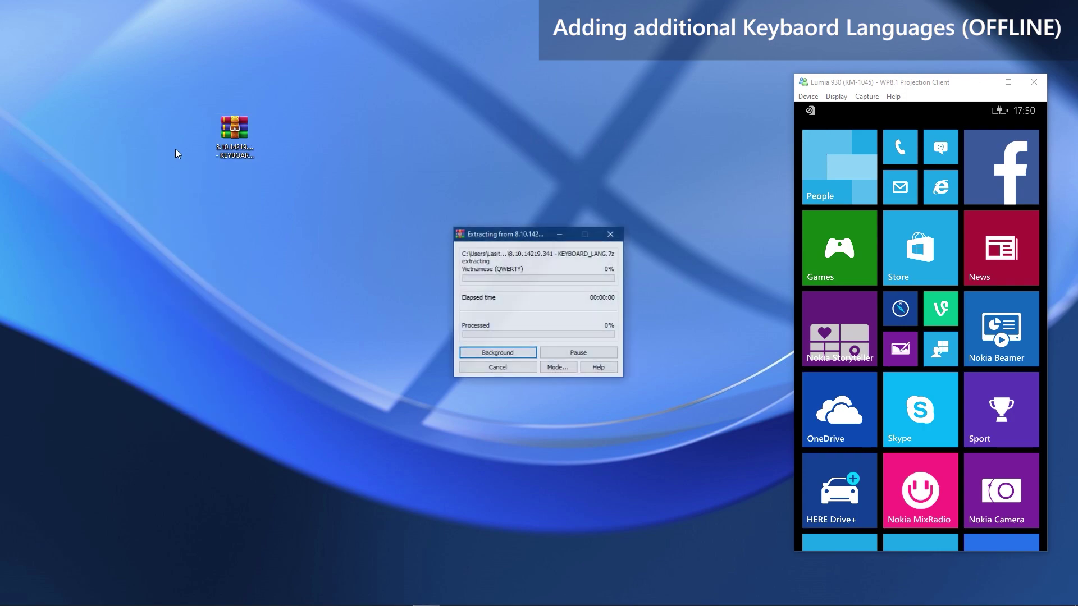
{"action": "left_click_drag", "start_coordinate": [23, 36], "coordinate": [247, 214]}
{"action": "left_click", "coordinate": [243, 156]}
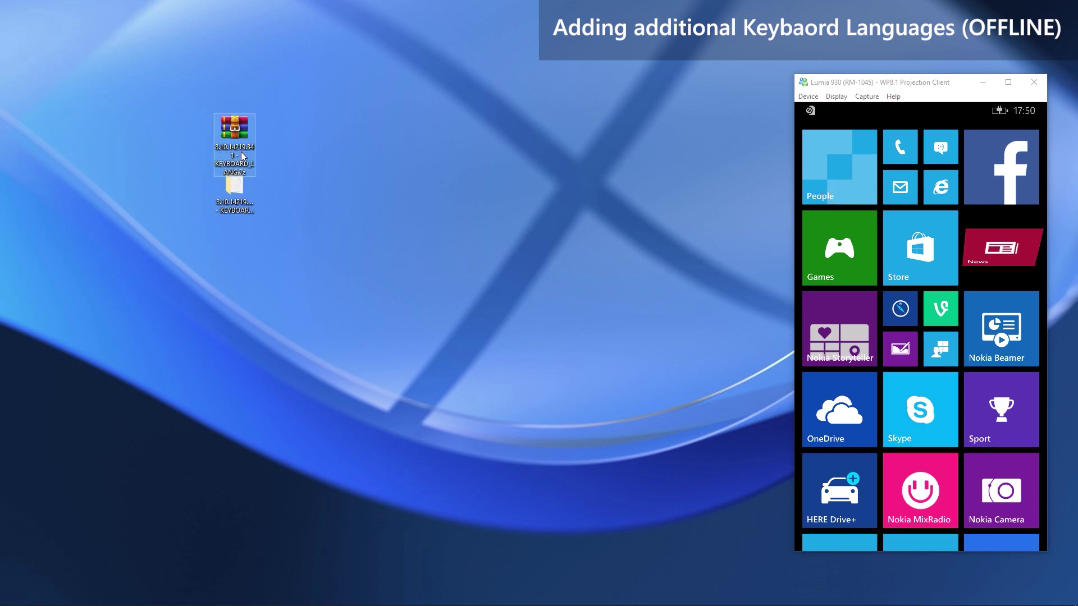
{"action": "key", "text": "Delete"}
{"action": "key", "text": "Return"}
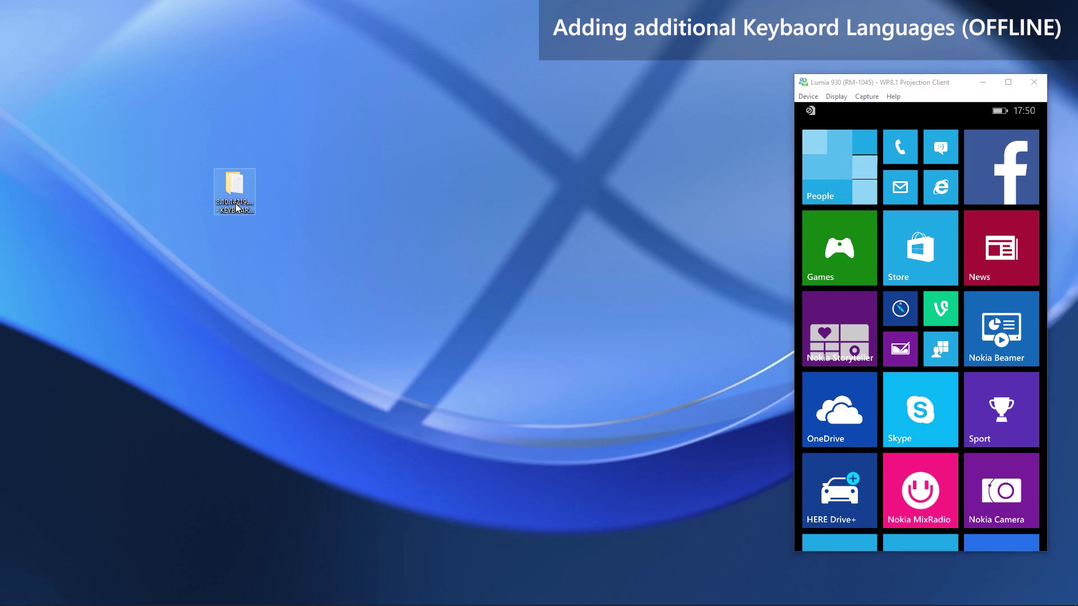
Step: Copy the path of the English - United States folder inside KEYBOARD_LANG
{"action": "double_click", "coordinate": [235, 196]}
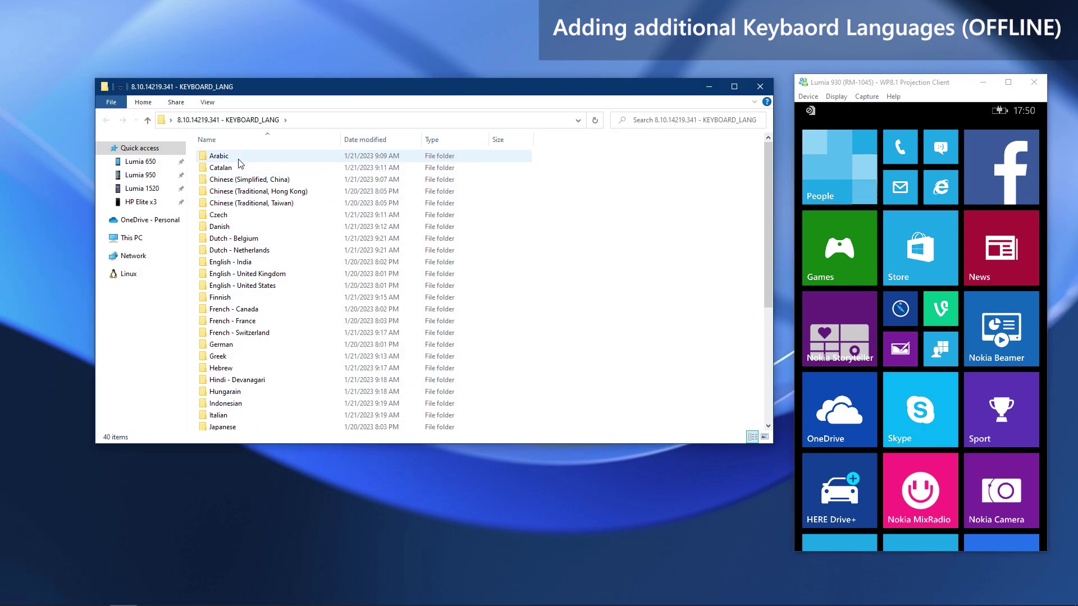
{"action": "scroll", "coordinate": [238, 166], "scroll_direction": "down", "scroll_amount": 6}
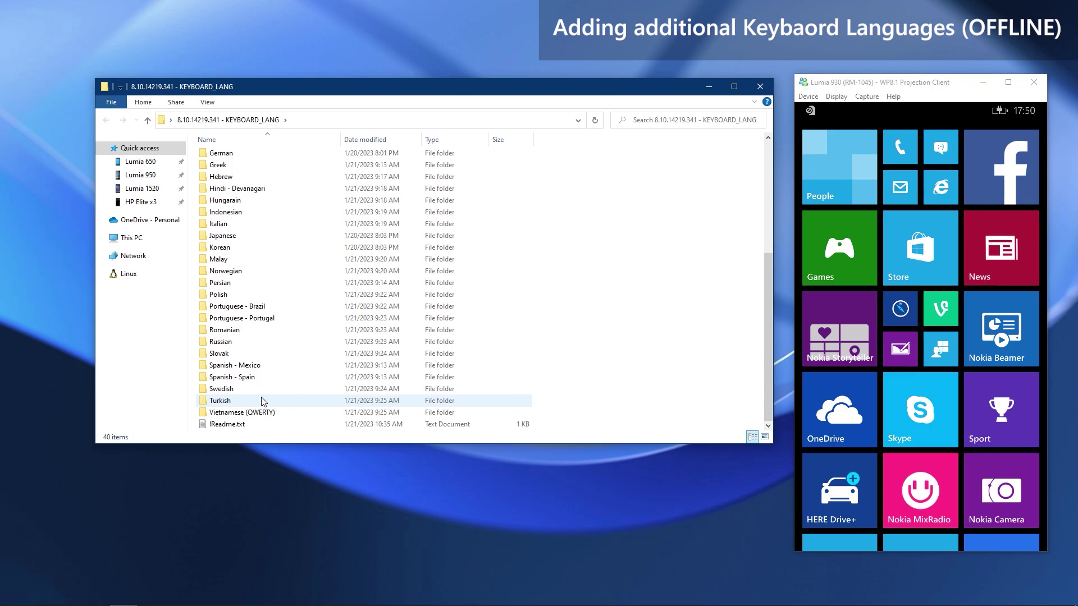
{"action": "scroll", "coordinate": [263, 402], "scroll_direction": "up", "scroll_amount": 6}
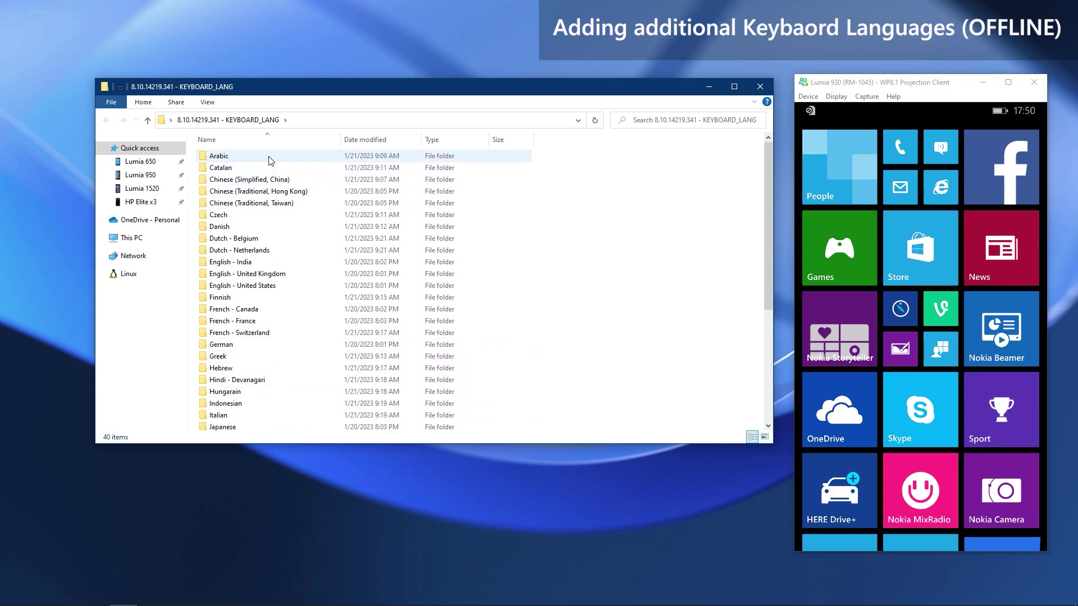
{"action": "double_click", "coordinate": [270, 159]}
{"action": "key", "text": "alt+Left"}
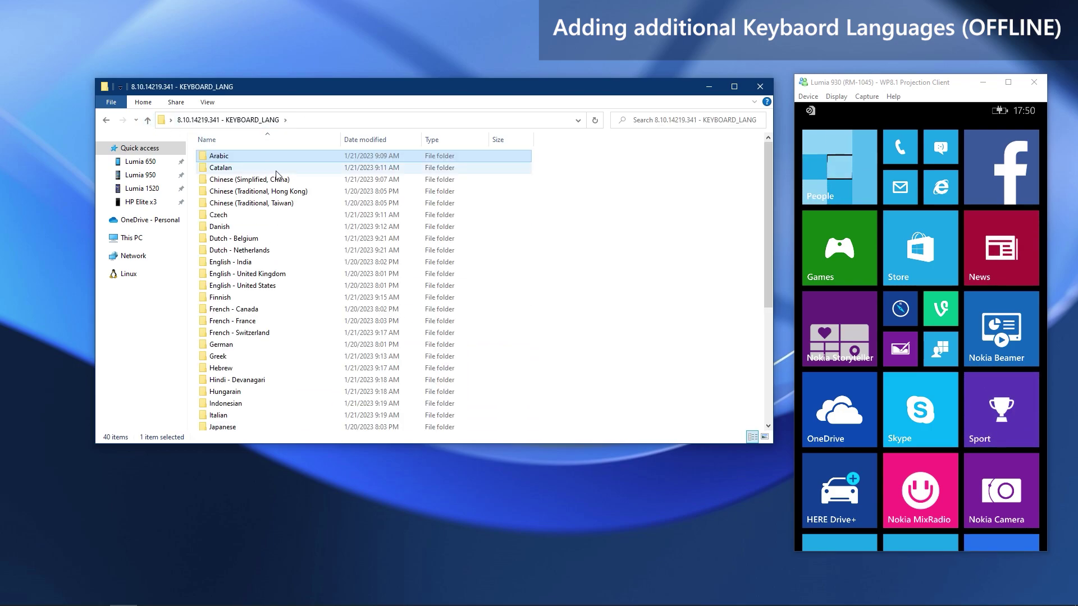
{"action": "left_click", "coordinate": [562, 289]}
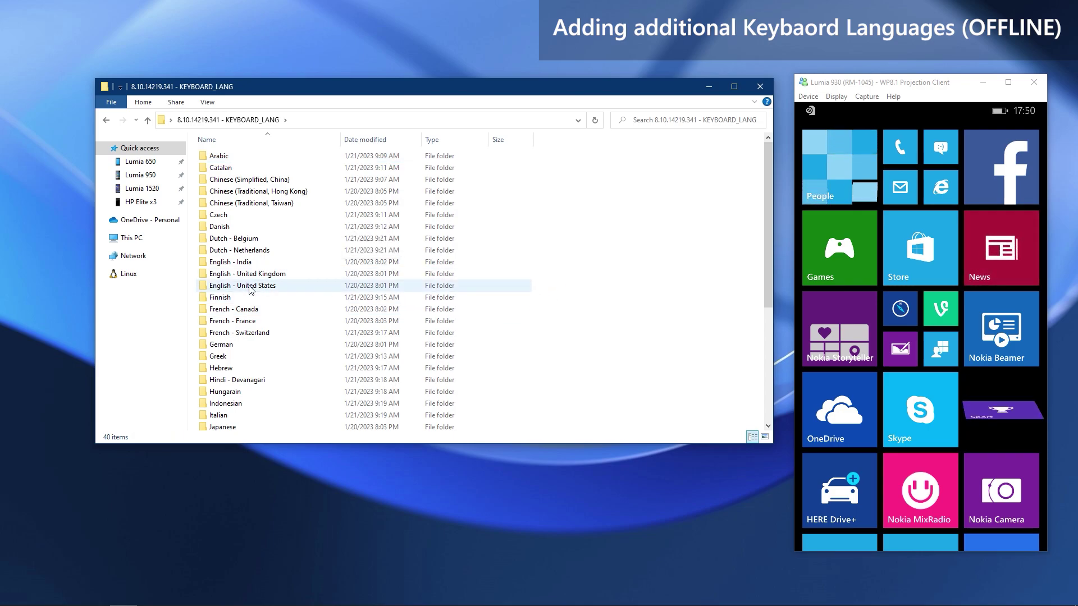
{"action": "left_click", "coordinate": [251, 288]}
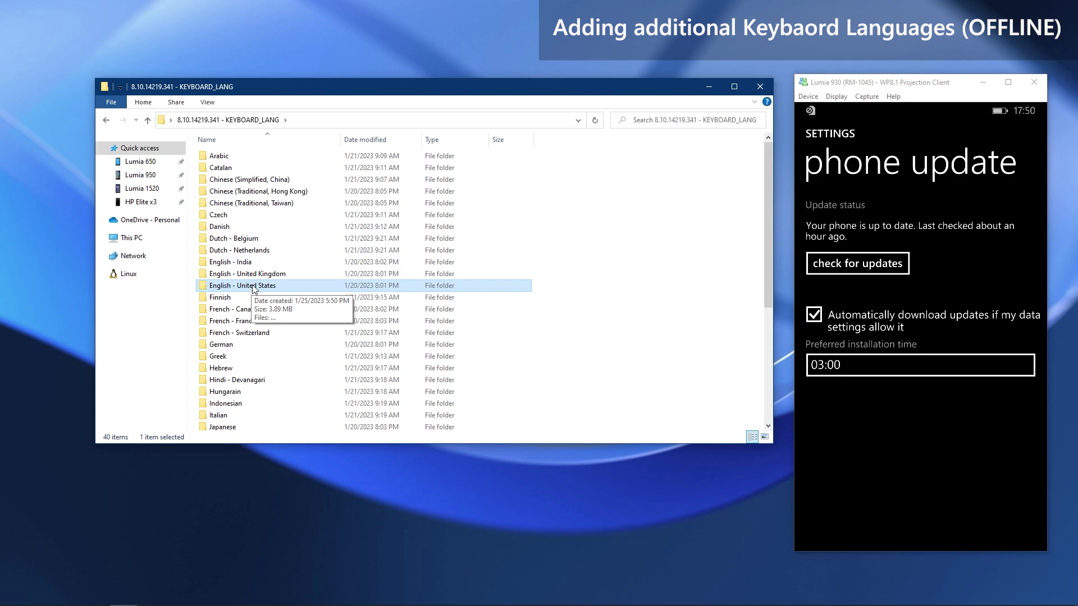
{"action": "double_click", "coordinate": [253, 288]}
{"action": "left_click", "coordinate": [299, 159]}
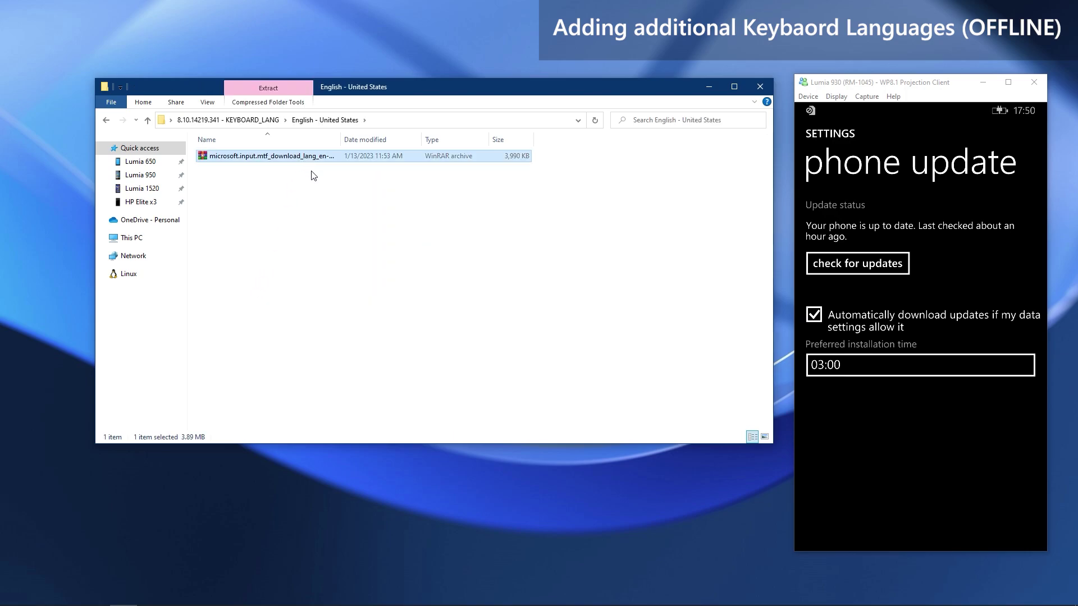
{"action": "left_click", "coordinate": [313, 176]}
{"action": "left_click", "coordinate": [384, 120]}
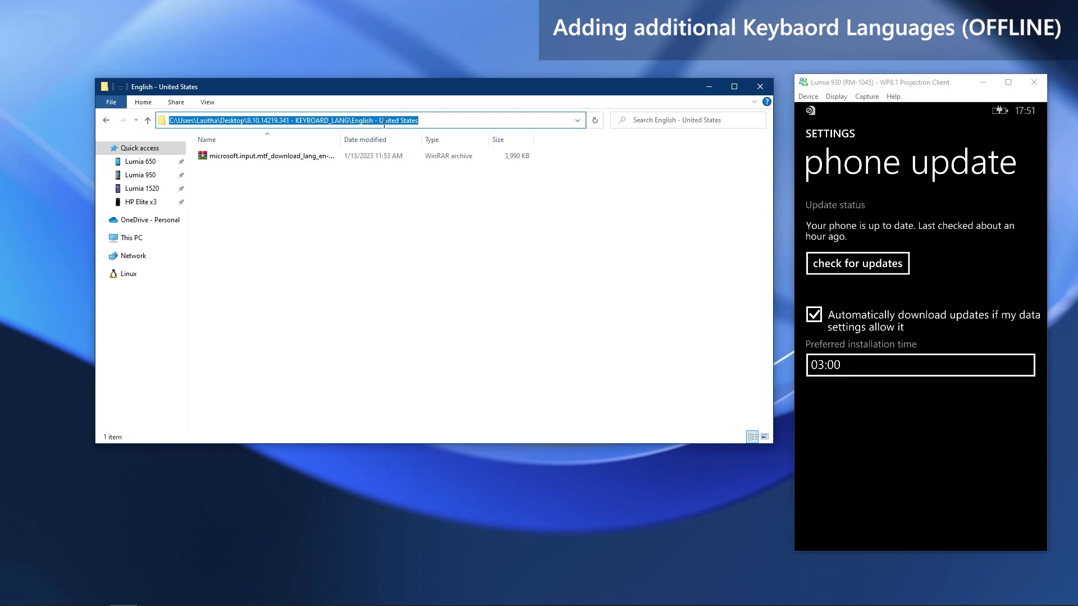
{"action": "right_click", "coordinate": [378, 122]}
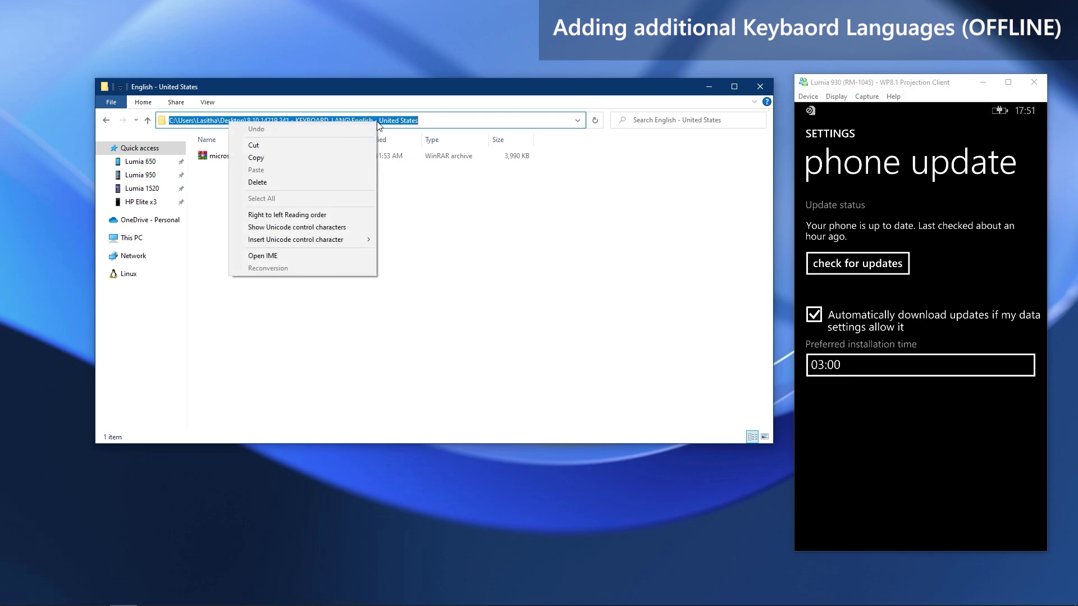
{"action": "left_click", "coordinate": [335, 158]}
Step: Browse to C:\Program Files (x86)\Windows Kits\10\Tools\bin\i386 and enter 'cmd' in the address bar
{"action": "left_click", "coordinate": [137, 238]}
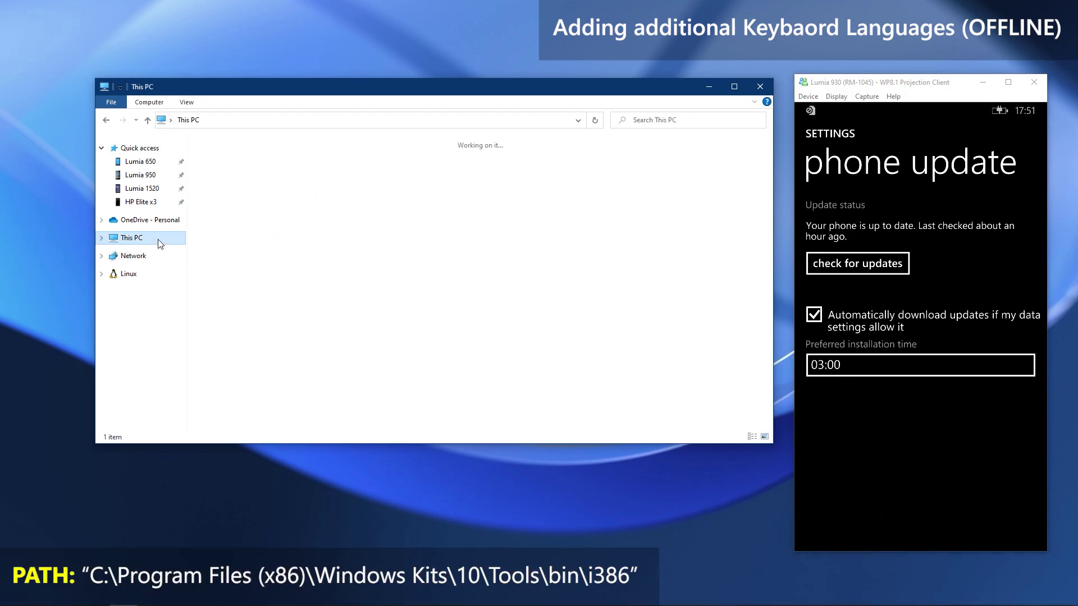
{"action": "double_click", "coordinate": [396, 242]}
{"action": "double_click", "coordinate": [287, 216]}
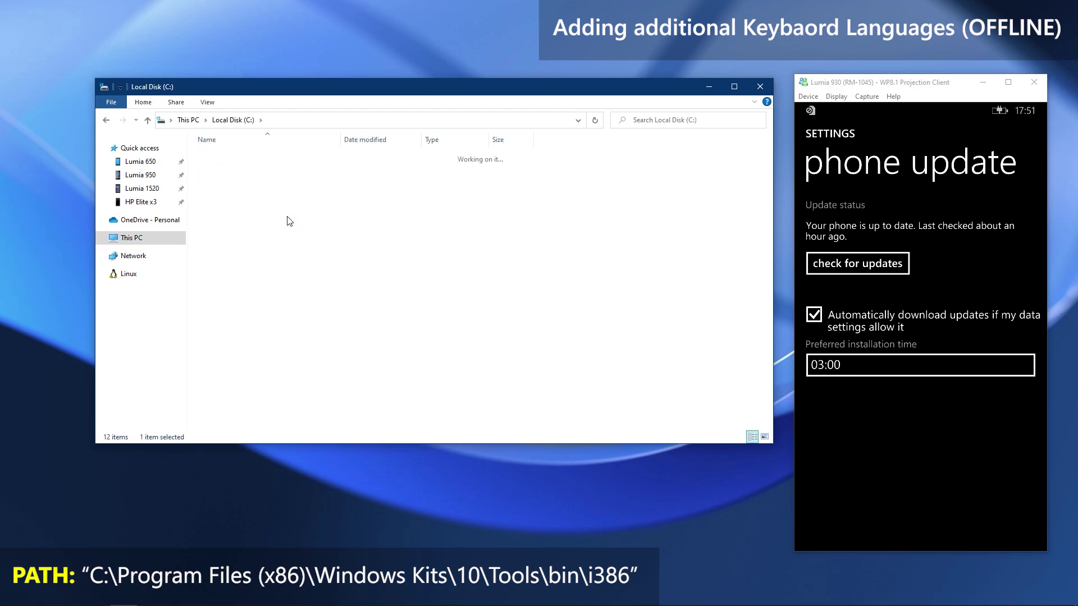
{"action": "scroll", "coordinate": [288, 221], "scroll_direction": "down", "scroll_amount": 5}
{"action": "double_click", "coordinate": [284, 306]}
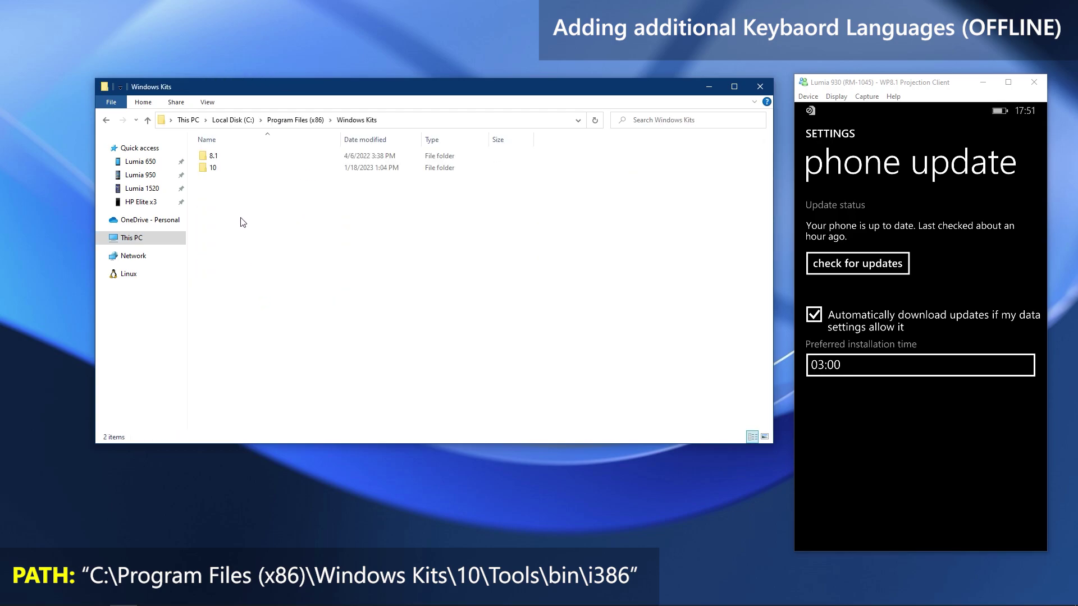
{"action": "double_click", "coordinate": [220, 172]}
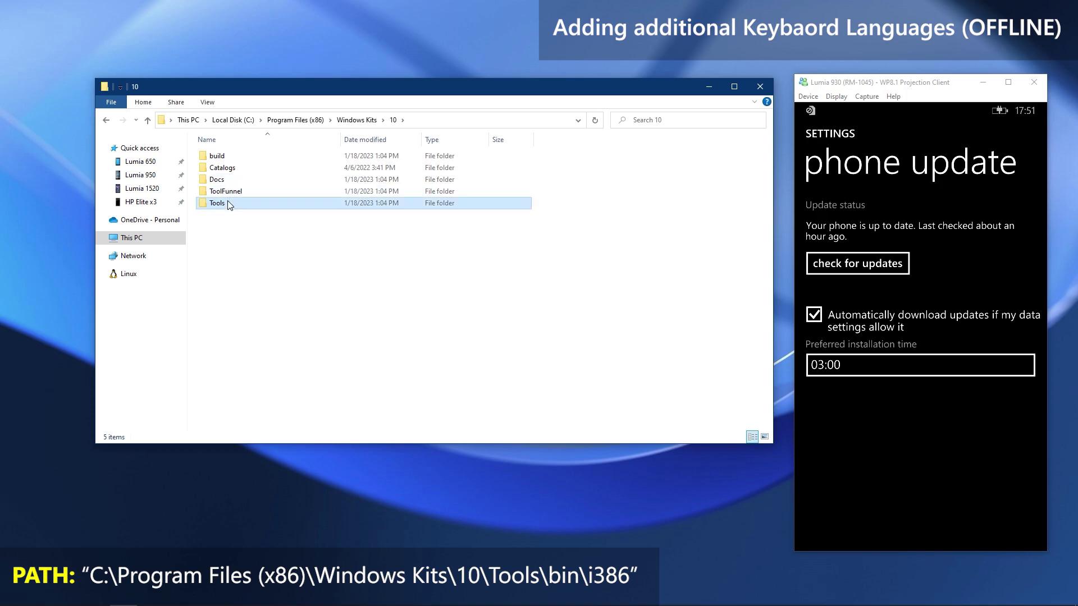
{"action": "double_click", "coordinate": [231, 204]}
{"action": "double_click", "coordinate": [216, 157]}
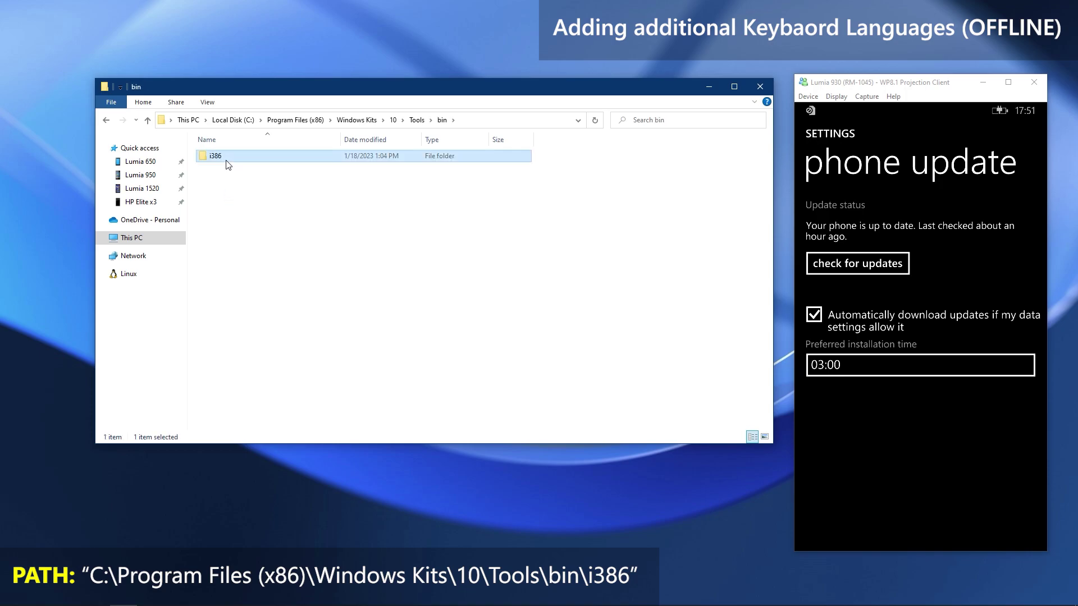
{"action": "double_click", "coordinate": [224, 160]}
{"action": "left_click", "coordinate": [487, 120]}
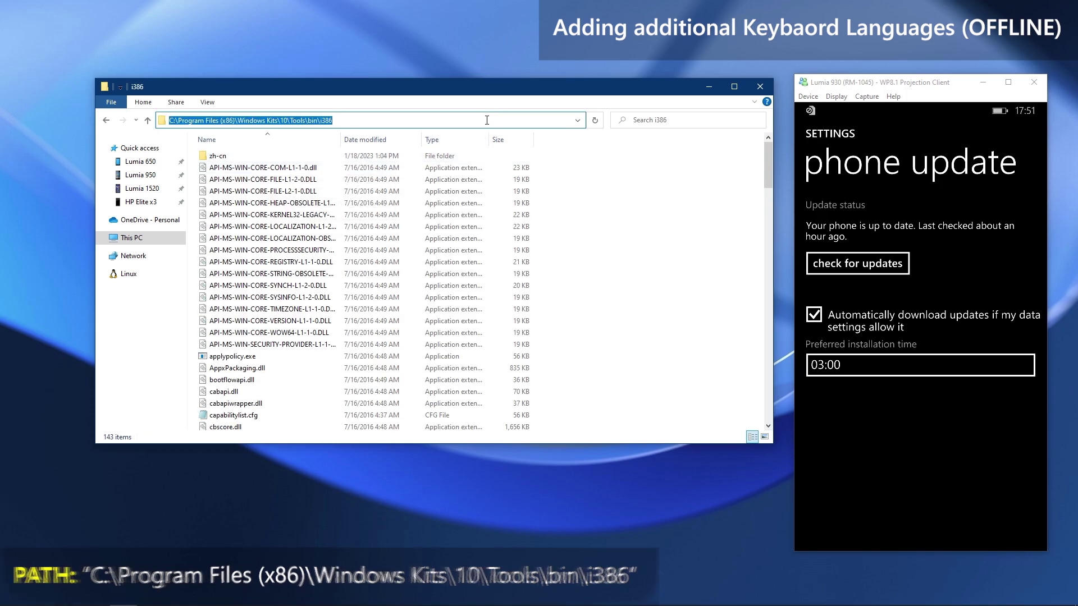
{"action": "type", "text": "cmd"}
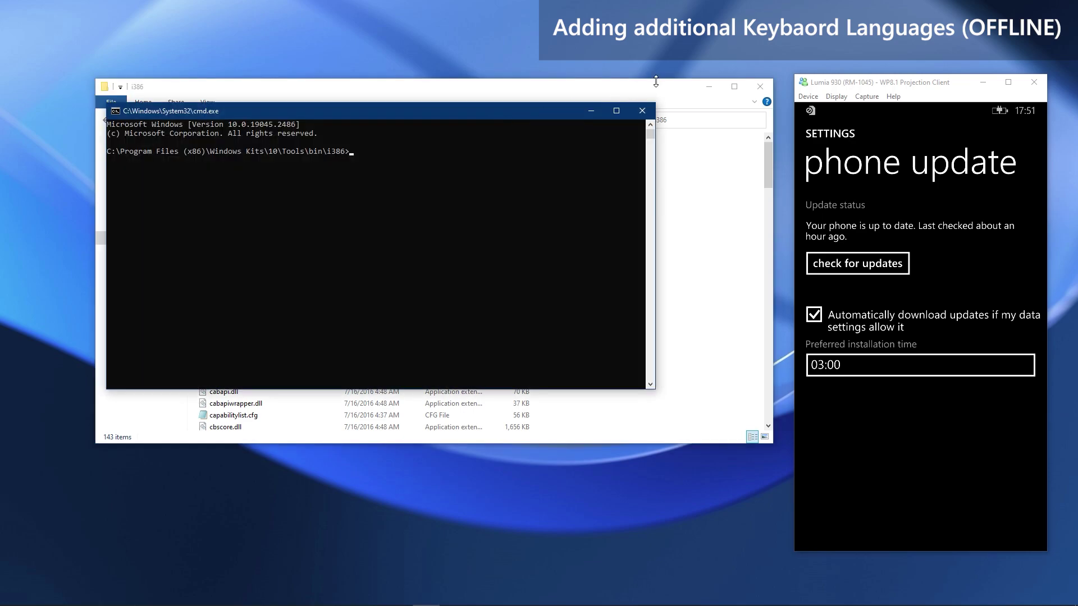
Step: Run iutool with the pasted English - United States keyboard folder path to install it
{"action": "left_click", "coordinate": [752, 88]}
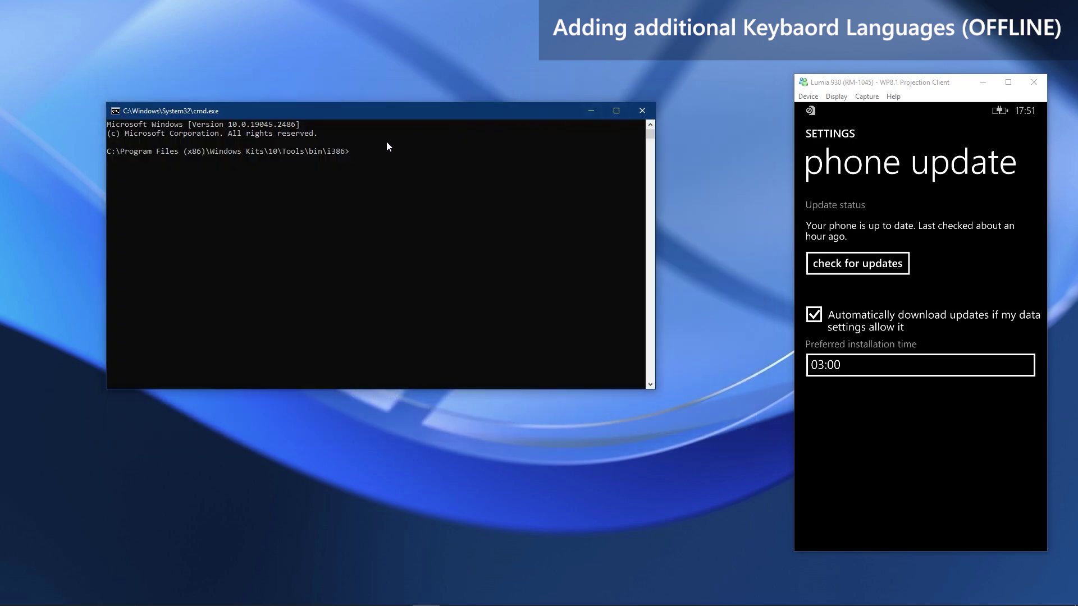
{"action": "type", "text": "iutool -v -p \""}
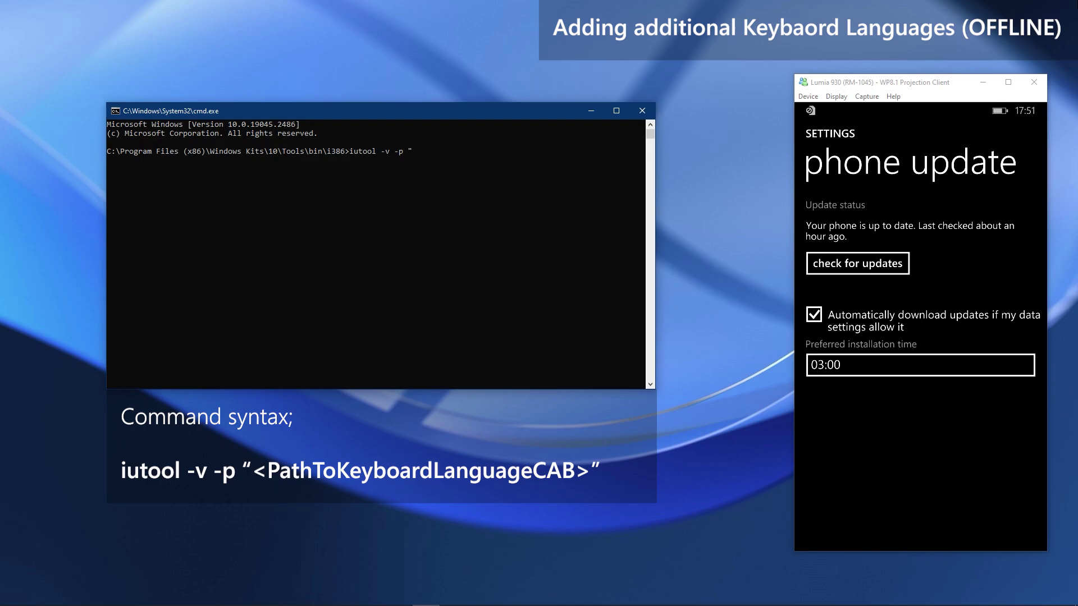
{"action": "key", "text": "ctrl+v"}
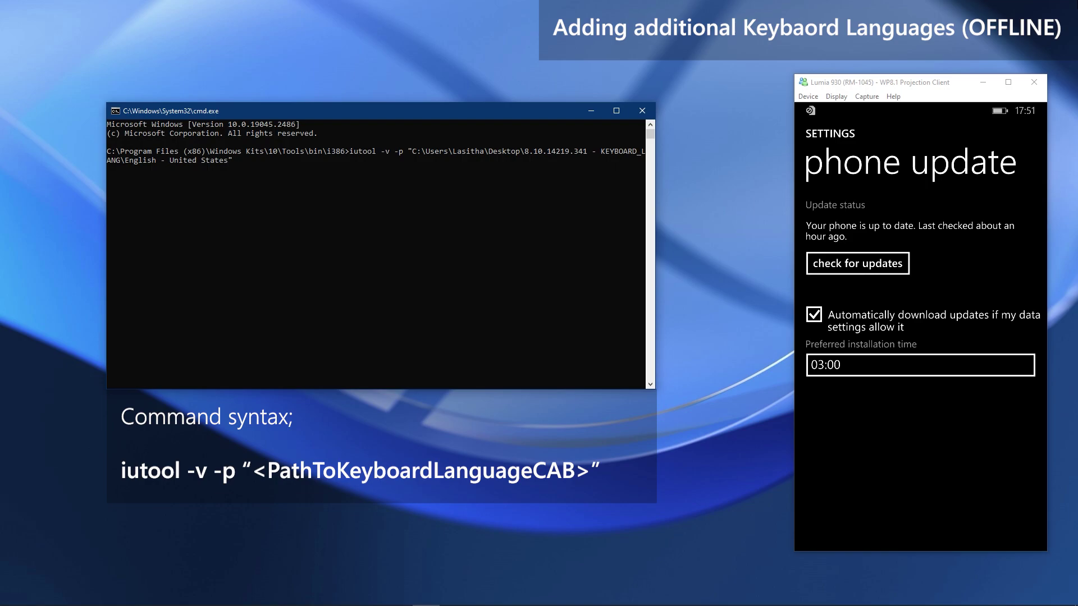
{"action": "key", "text": "Return"}
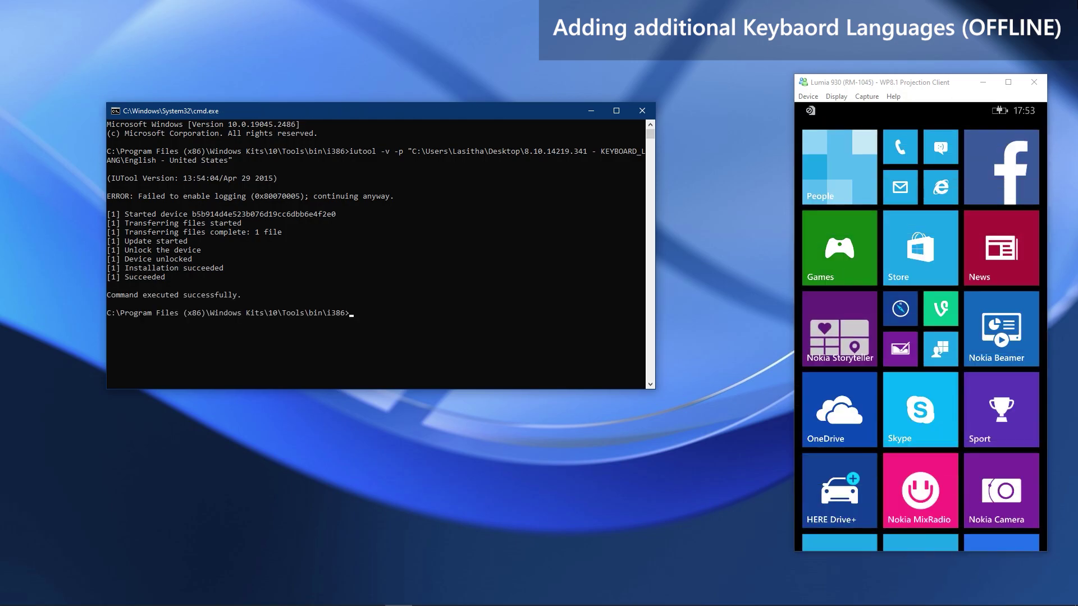
Step: Close the Command Prompt window to reveal the SPEECH language archive
{"action": "left_click", "coordinate": [643, 111]}
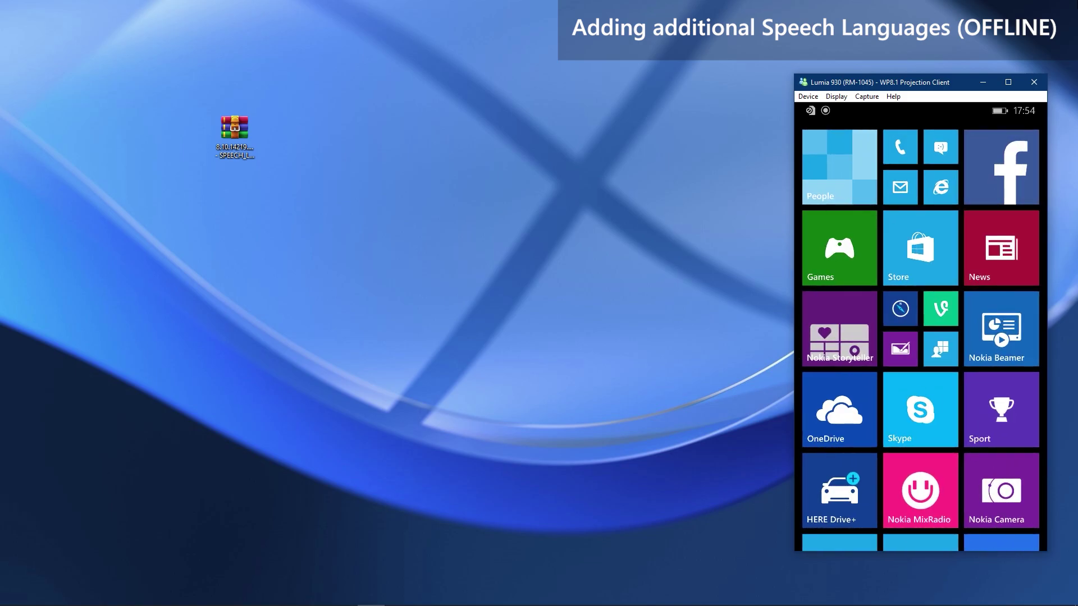
Step: Extract the speech language archive onto the desktop and place the extracted folder below it
{"action": "left_click", "coordinate": [237, 162]}
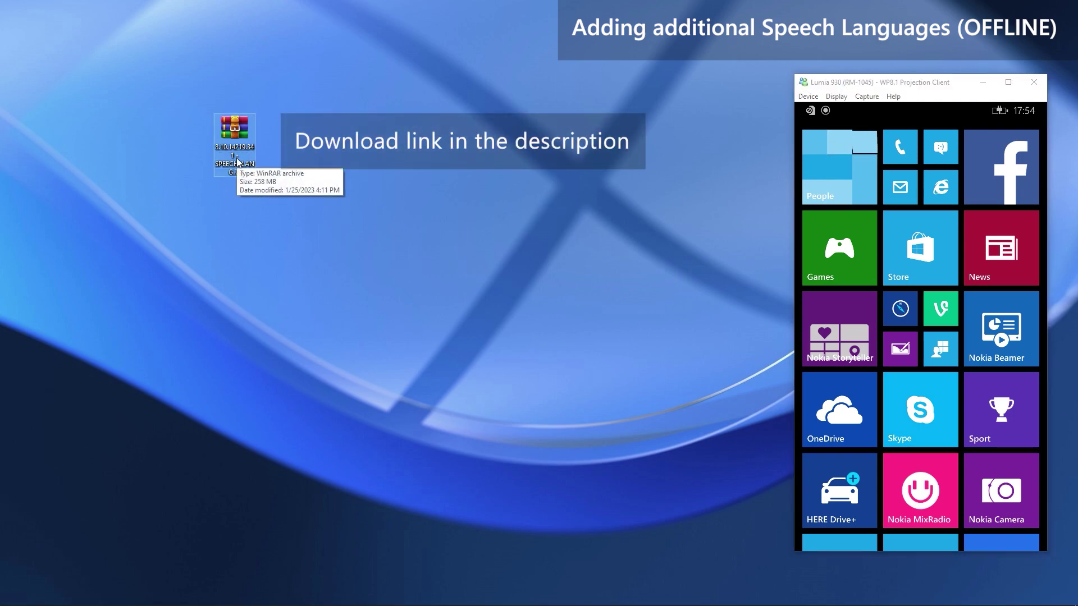
{"action": "right_click", "coordinate": [237, 161]}
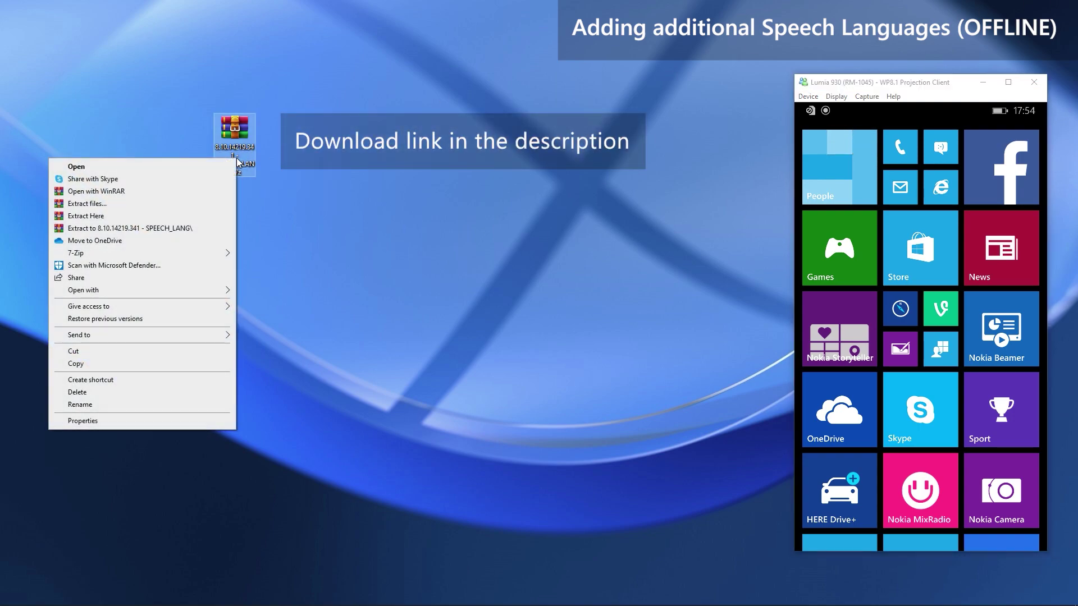
{"action": "left_click", "coordinate": [161, 214]}
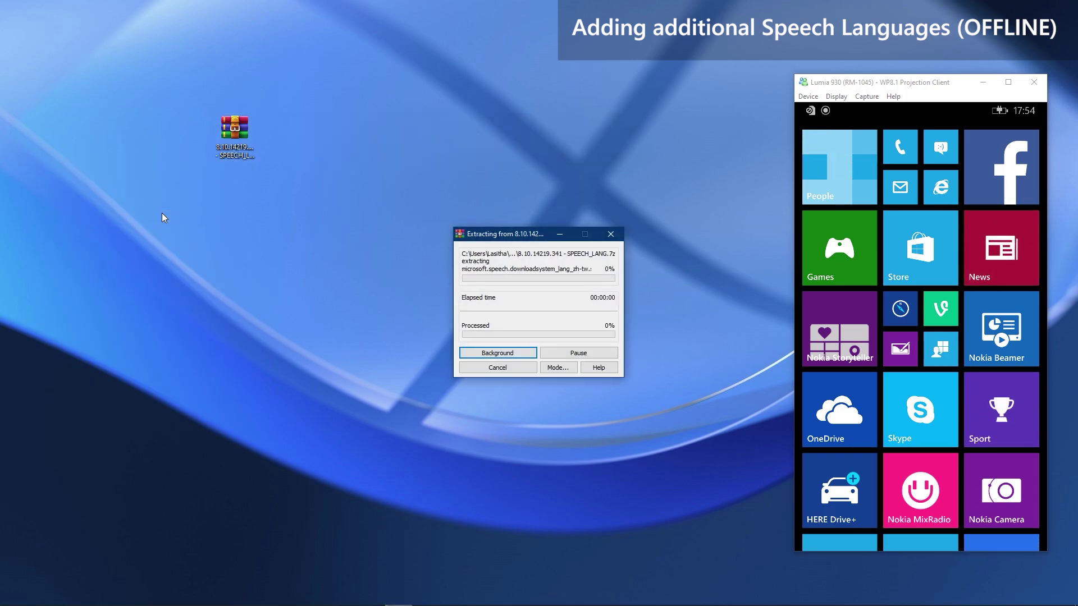
{"action": "left_click_drag", "start_coordinate": [21, 23], "coordinate": [244, 155]}
Step: Delete the speech language archive and open the extracted 8.10.14219.341 - SPEECH_LANG folder
{"action": "left_click", "coordinate": [244, 154]}
{"action": "key", "text": "Delete"}
{"action": "key", "text": "Return"}
{"action": "double_click", "coordinate": [237, 183]}
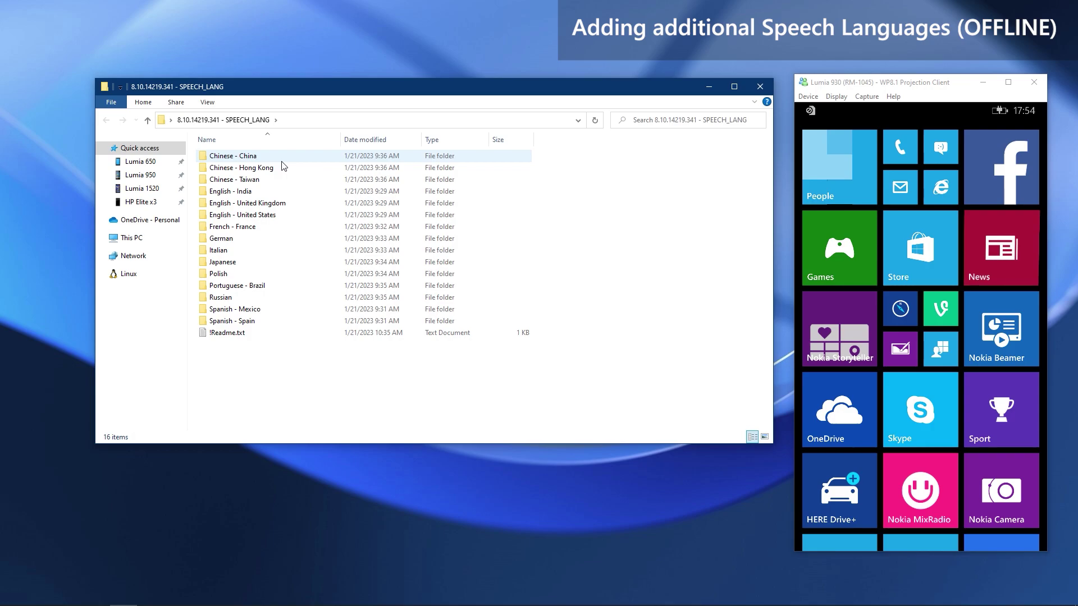
Step: Browse the Chinese language folders, then open the English - United States speech folder
{"action": "double_click", "coordinate": [253, 156]}
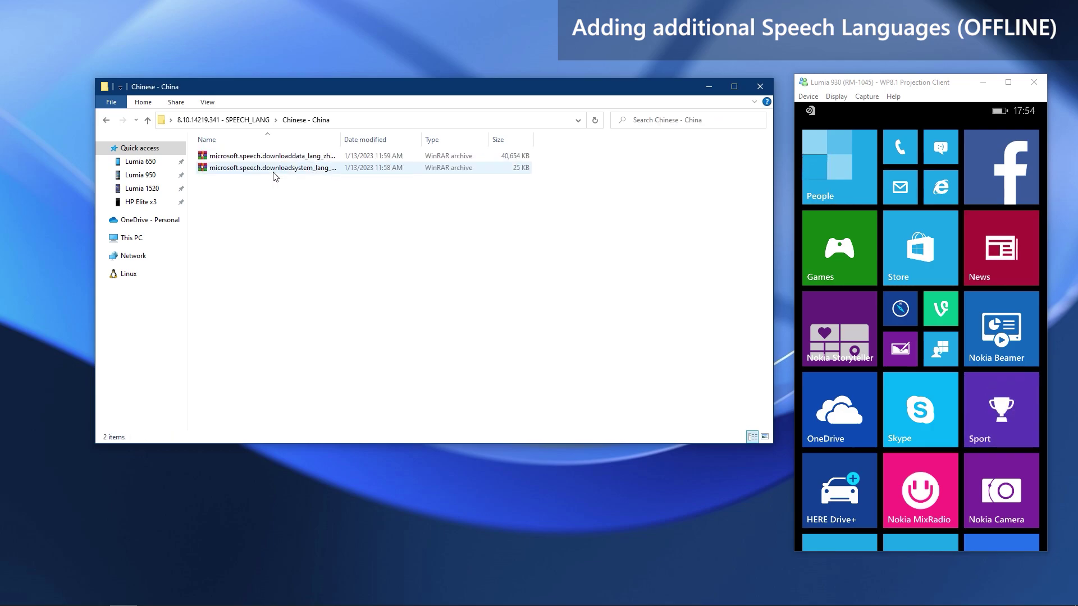
{"action": "left_click", "coordinate": [147, 120]}
{"action": "key", "text": "Down"}
{"action": "key", "text": "Down"}
{"action": "key", "text": "Return"}
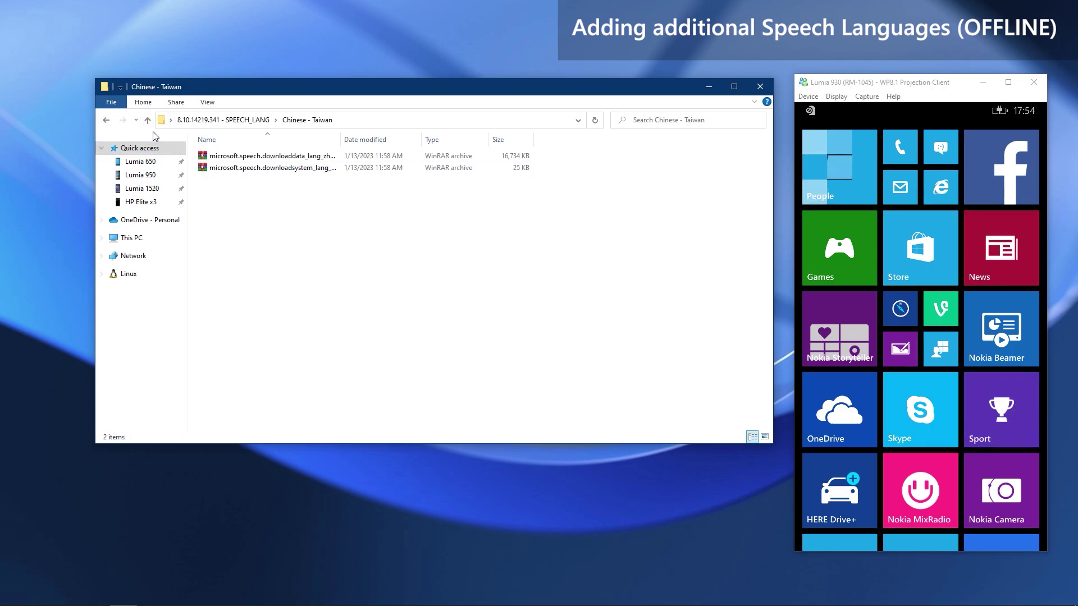
{"action": "left_click", "coordinate": [147, 120]}
{"action": "left_click", "coordinate": [583, 228]}
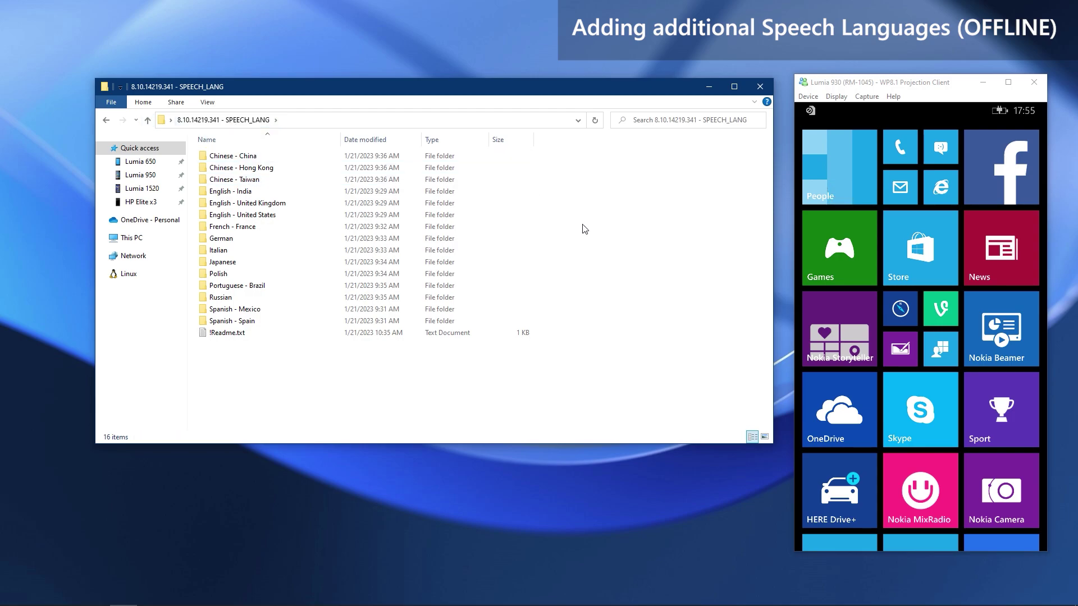
{"action": "left_click", "coordinate": [274, 218]}
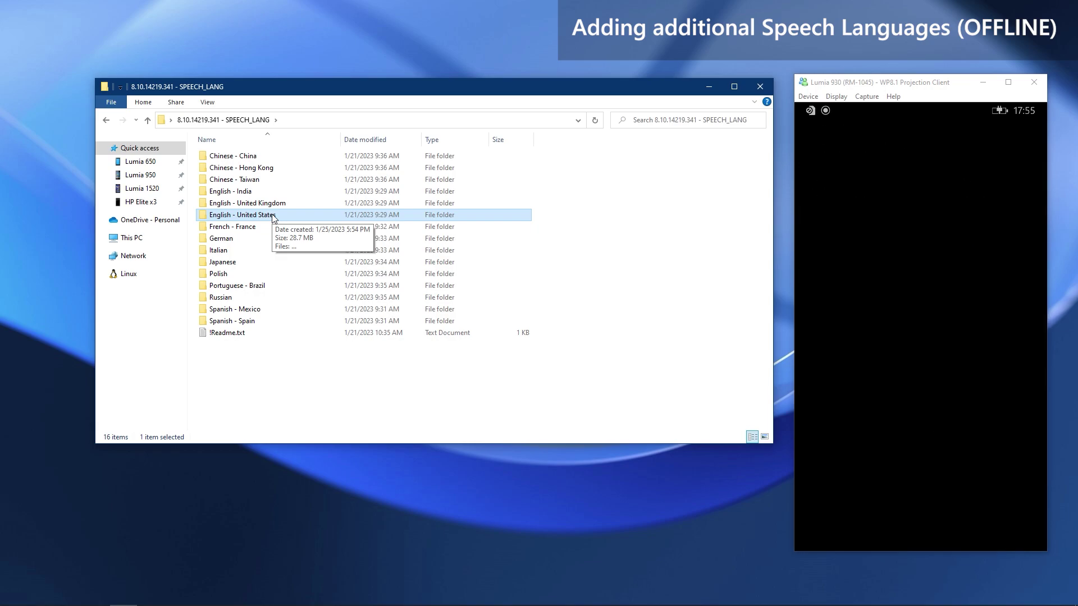
{"action": "double_click", "coordinate": [274, 218]}
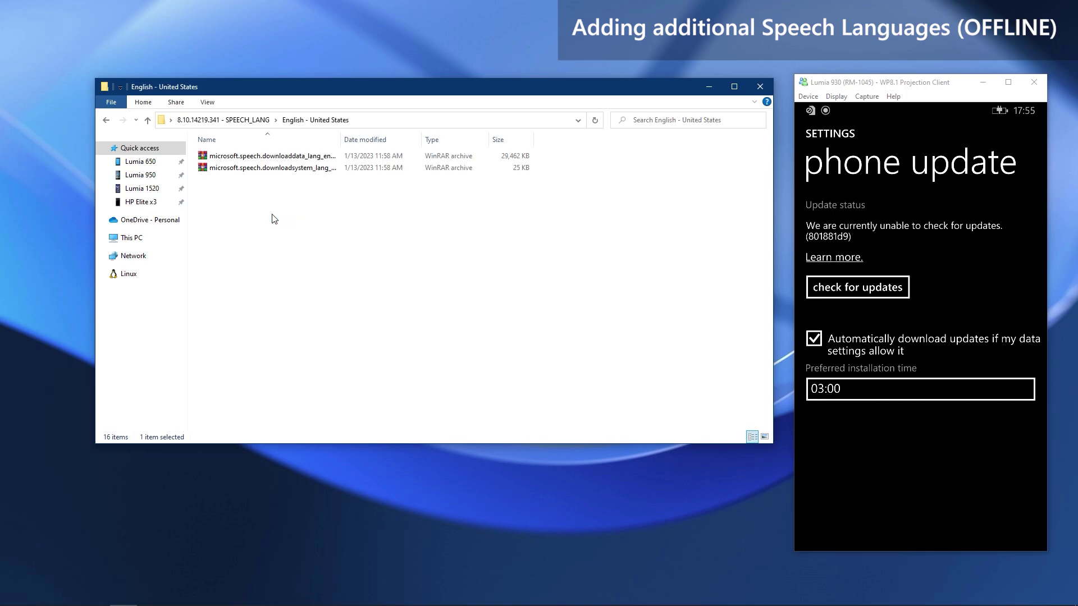
Step: Copy the English - United States speech folder's full path from the address bar
{"action": "left_click", "coordinate": [275, 156]}
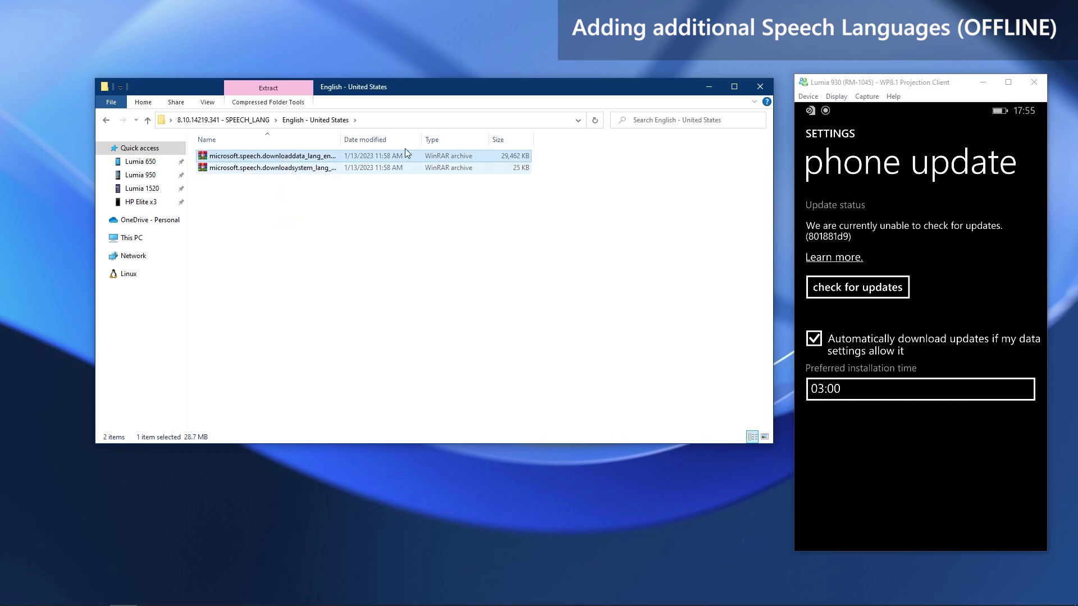
{"action": "left_click", "coordinate": [406, 120]}
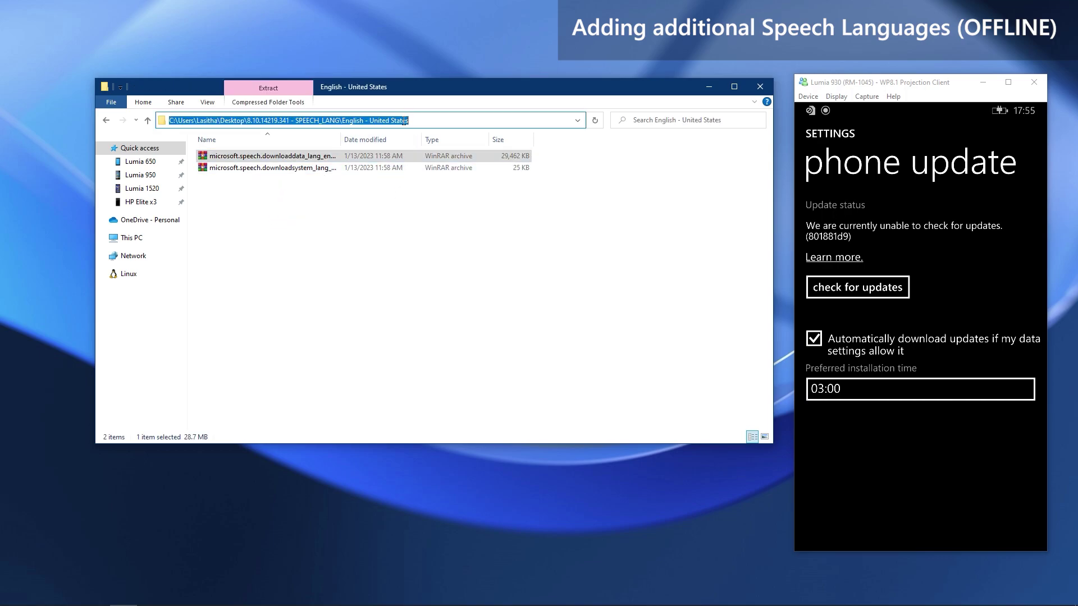
{"action": "right_click", "coordinate": [404, 121]}
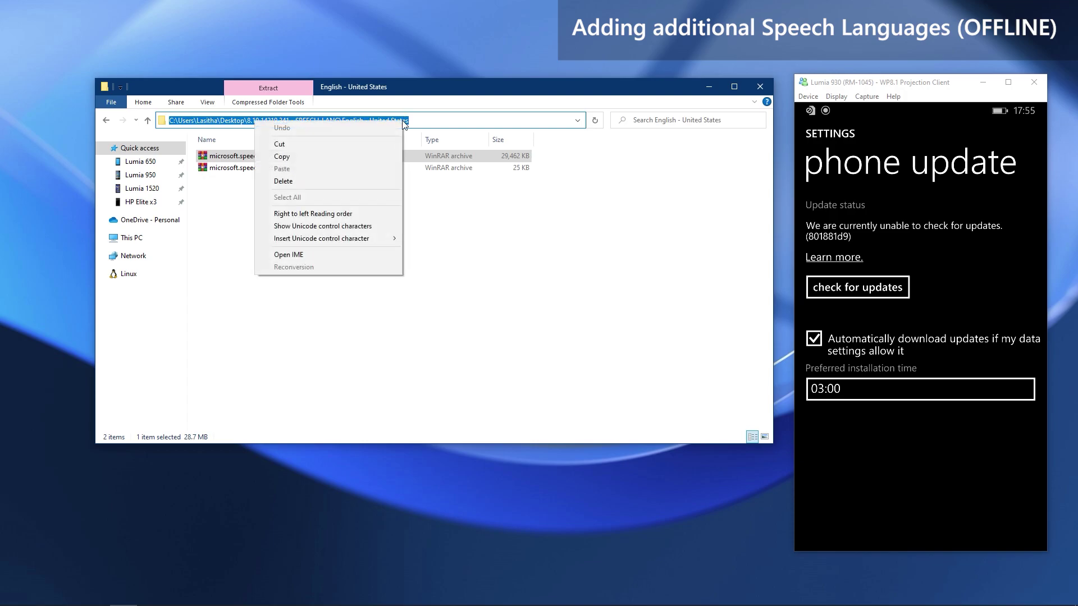
{"action": "left_click", "coordinate": [345, 159]}
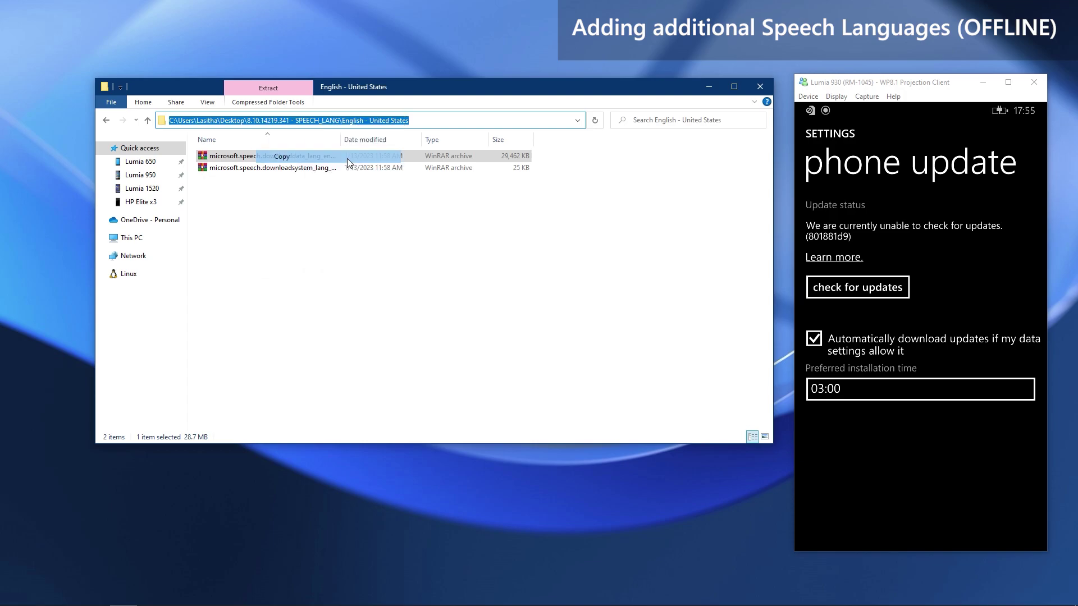
Step: Navigate to C:\Program Files (x86)\Windows Kits\10\Tools\bin\i386
{"action": "left_click", "coordinate": [151, 239]}
{"action": "double_click", "coordinate": [389, 238]}
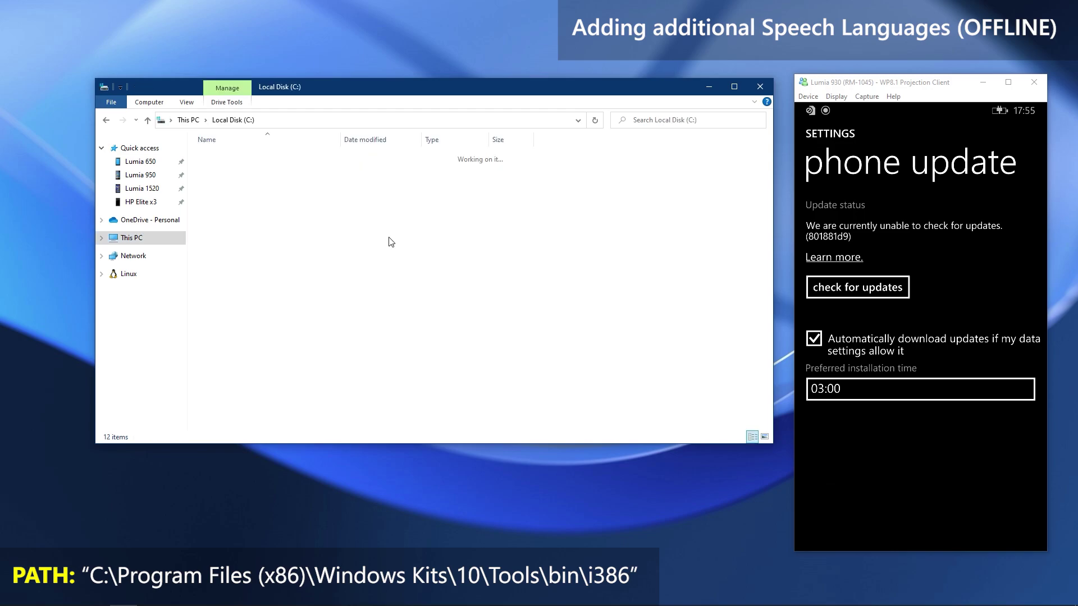
{"action": "double_click", "coordinate": [294, 215]}
{"action": "scroll", "coordinate": [293, 218], "scroll_direction": "down", "scroll_amount": 5}
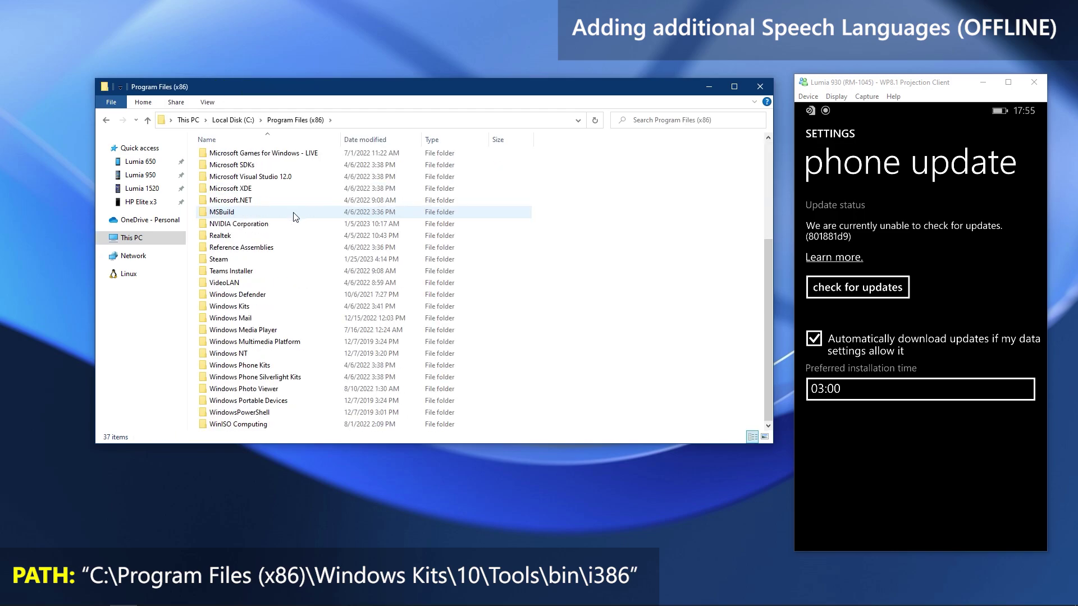
{"action": "double_click", "coordinate": [272, 309]}
{"action": "double_click", "coordinate": [209, 170]}
{"action": "double_click", "coordinate": [212, 204]}
{"action": "double_click", "coordinate": [224, 157]}
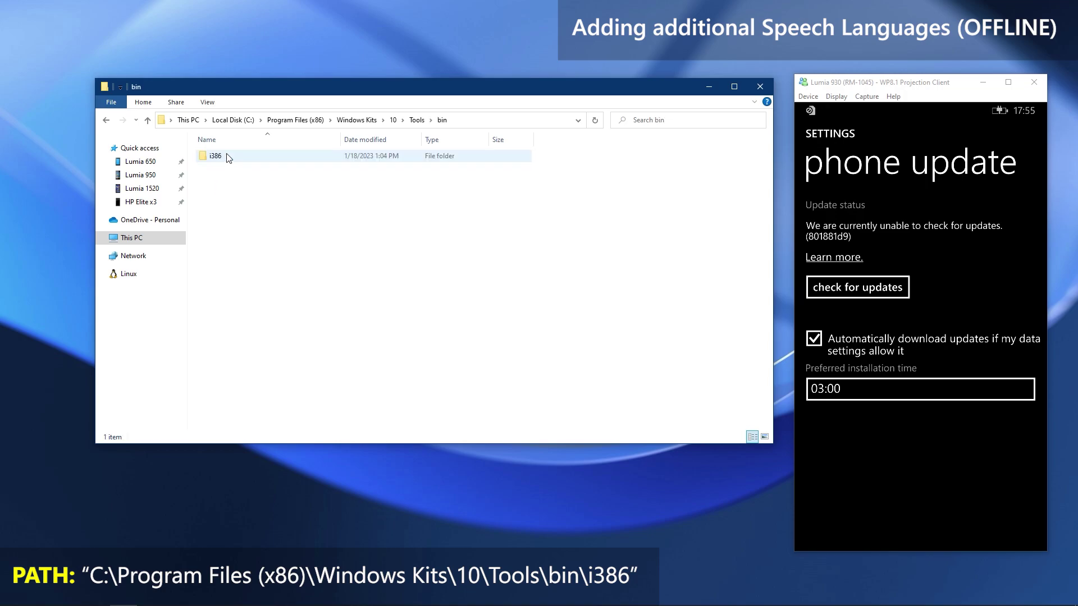
{"action": "double_click", "coordinate": [226, 158]}
Step: Launch a command prompt in the i386 folder via cmd and close File Explorer
{"action": "left_click", "coordinate": [504, 120]}
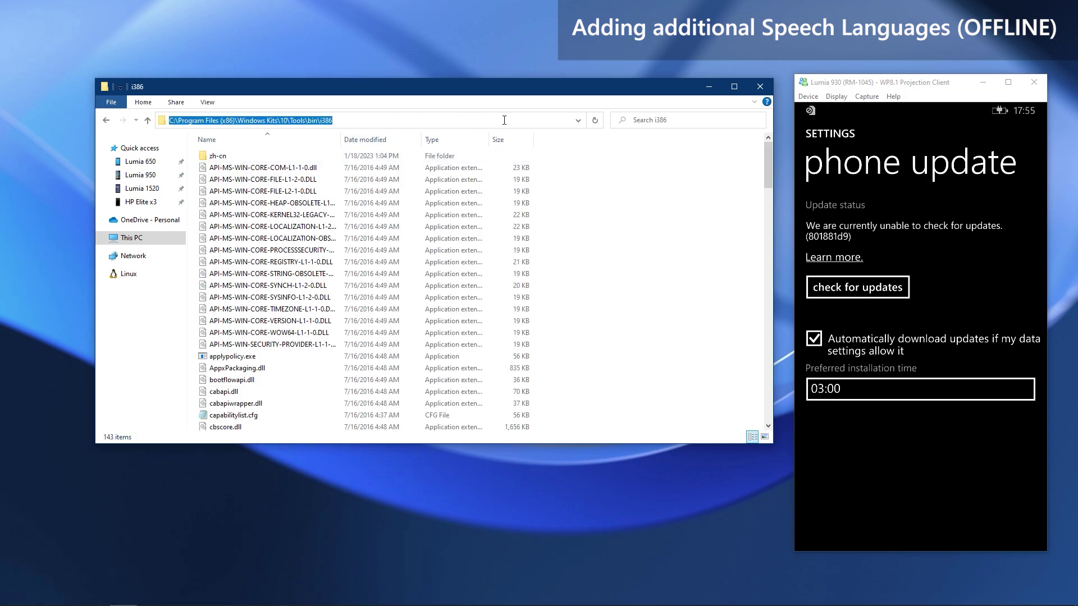
{"action": "type", "text": "cmd"}
{"action": "key", "text": "Return"}
{"action": "left_click", "coordinate": [713, 105]}
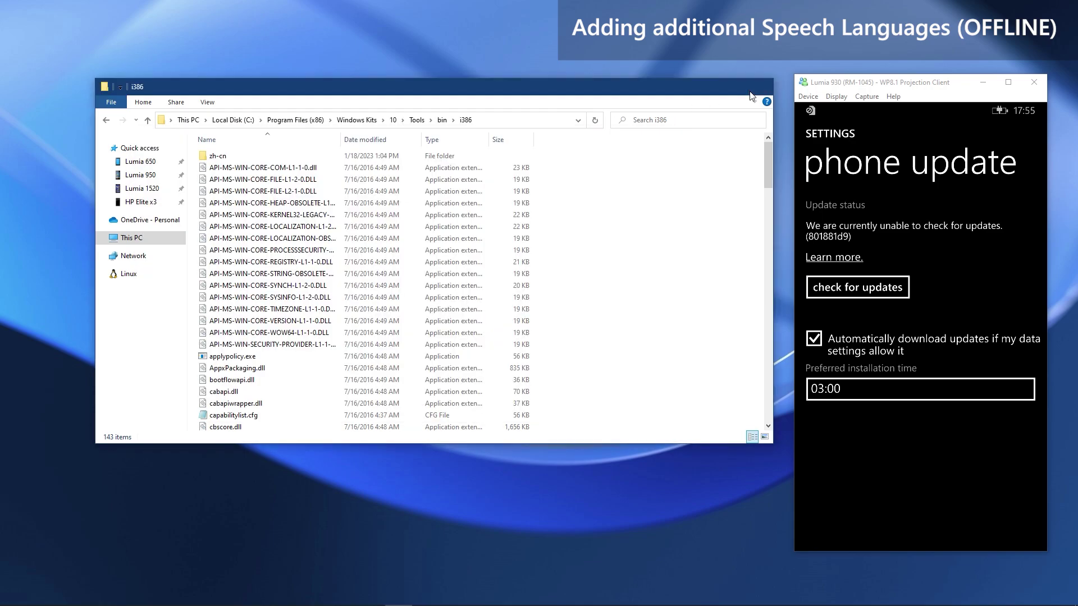
{"action": "left_click", "coordinate": [760, 86]}
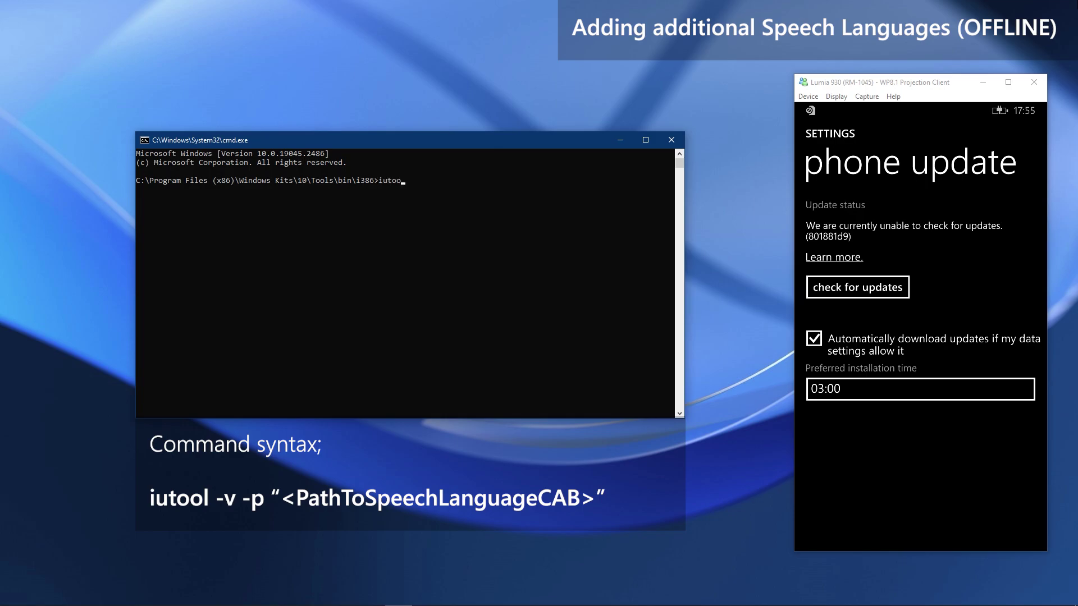
Step: Run iutool -v -p with the pasted English - United States speech folder path, then close the console
{"action": "type", "text": "iutool -v -p \""}
{"action": "key", "text": "ctrl+v"}
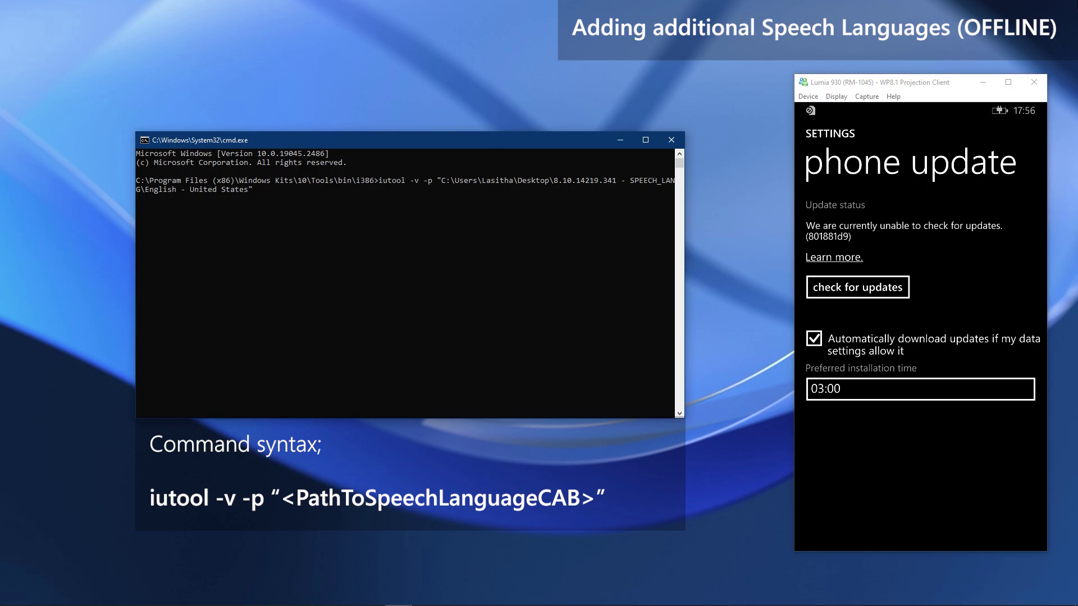
{"action": "type", "text": "\""}
{"action": "key", "text": "Return"}
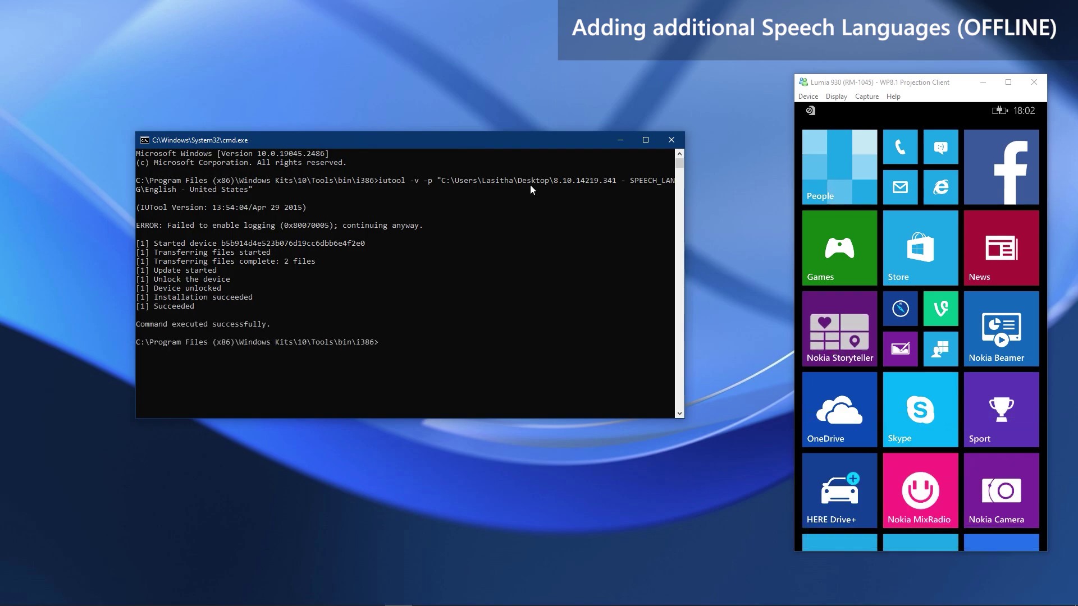
{"action": "left_click", "coordinate": [671, 140]}
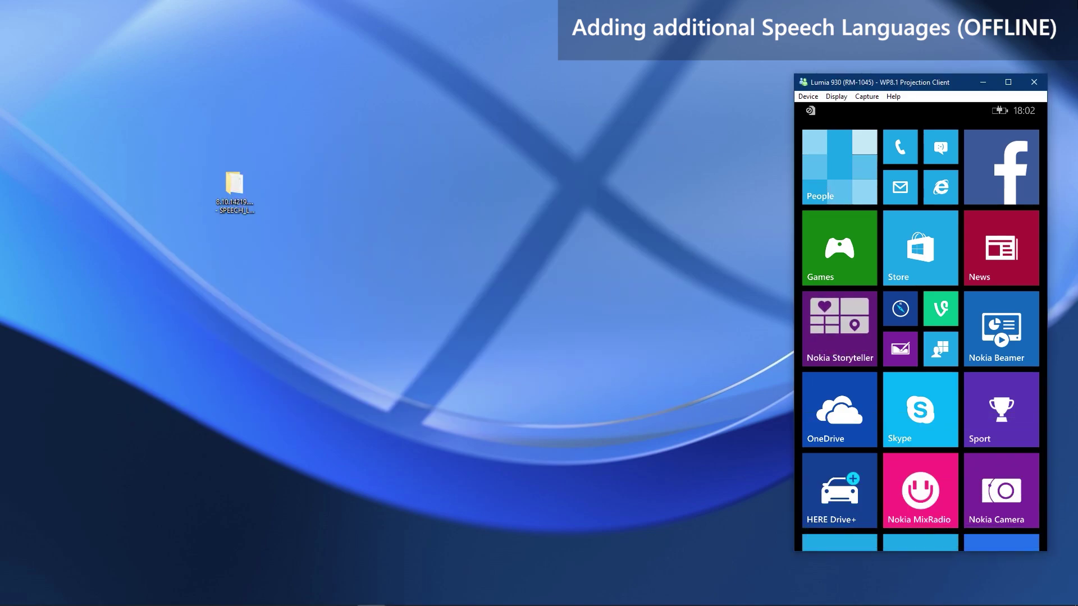